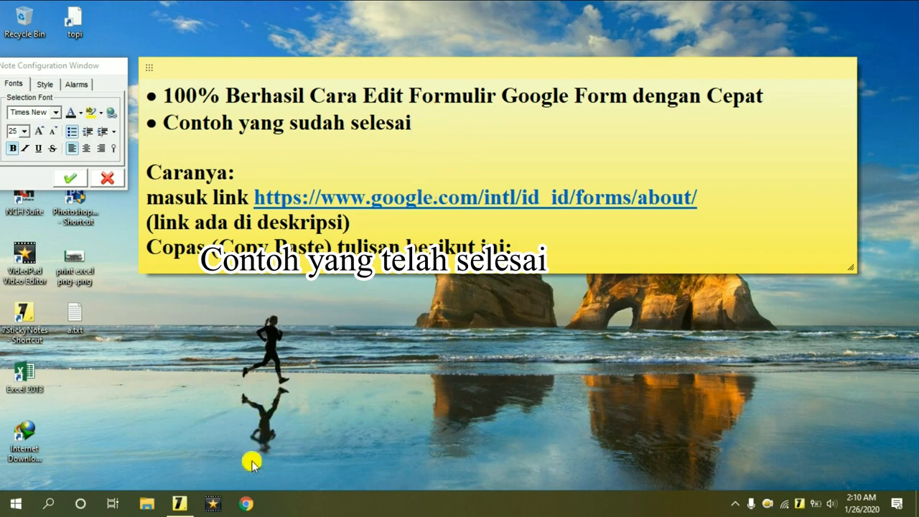
Bring Chrome forward with the finished seminar form and scroll through it briefly.
left_click(246, 505)
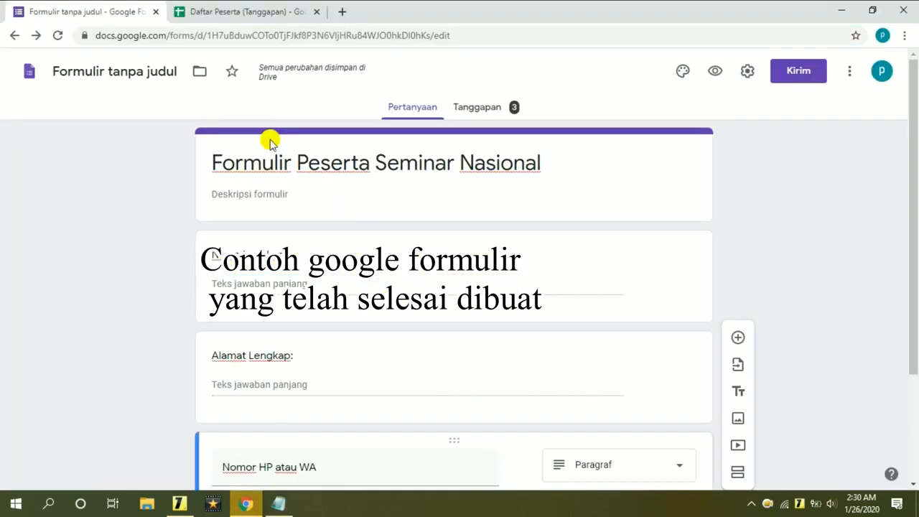
left_click_drag(911, 115, 912, 271)
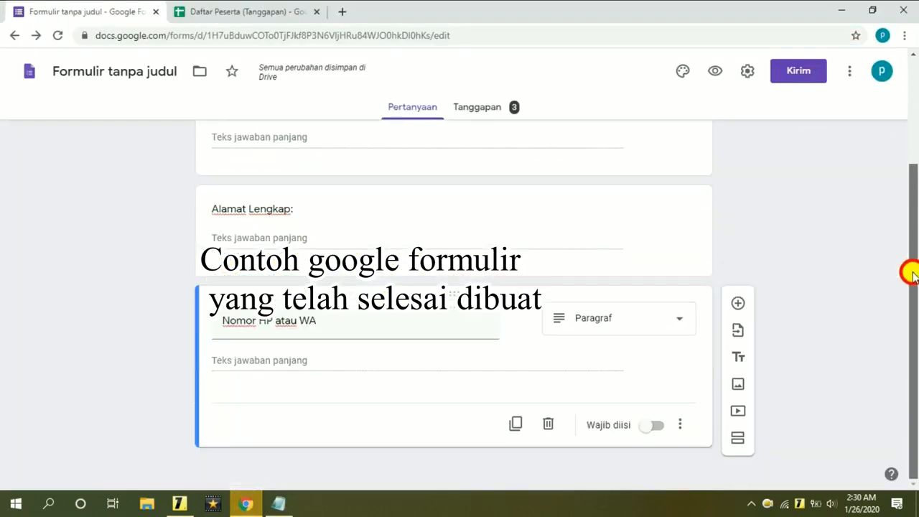
left_click_drag(912, 225, 915, 107)
In the Daftar Peserta (Tanggapan) sheet, open cell E2's edit link in a new tab.
left_click(267, 10)
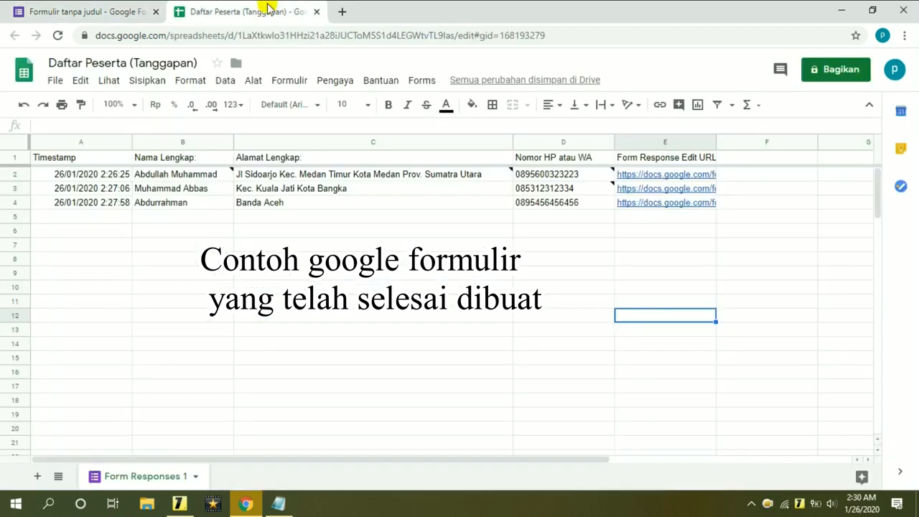
left_click(401, 227)
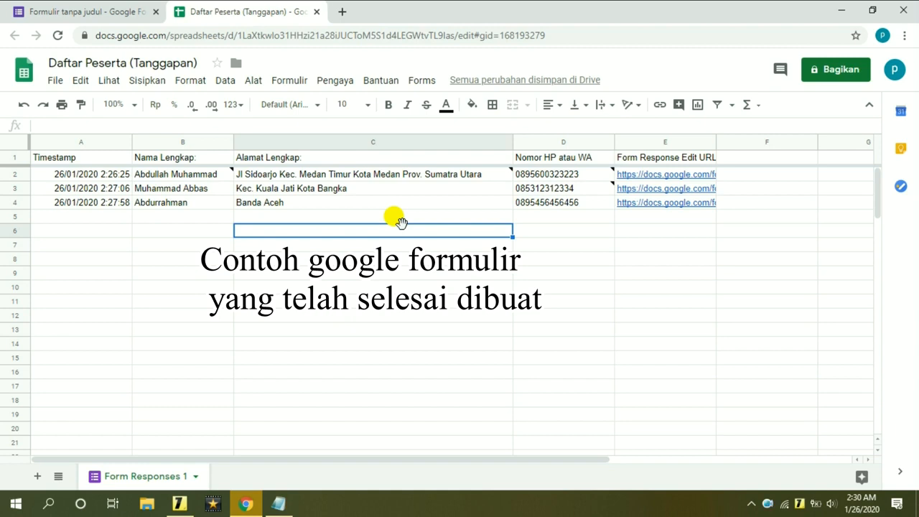
left_click(673, 140)
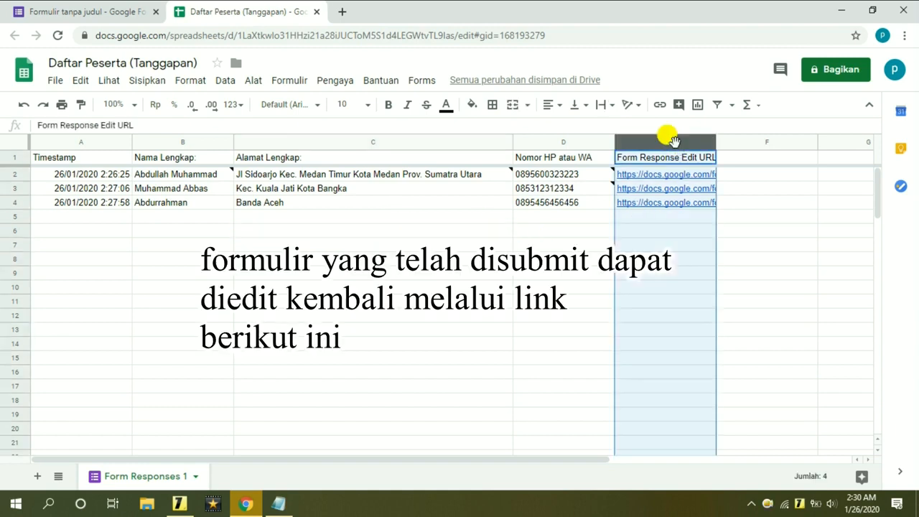
left_click(659, 218)
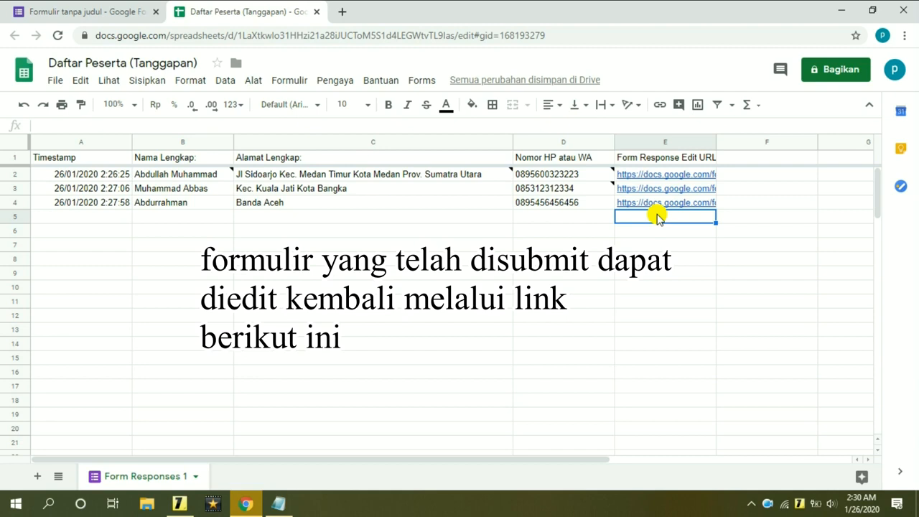
left_click(653, 177)
left_click(673, 193)
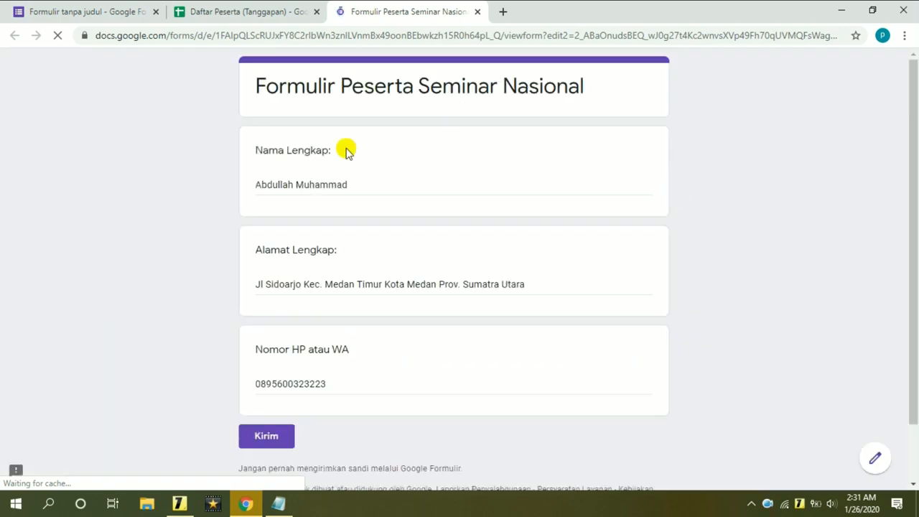
Open the edit links in cells E3 and E4 in new tabs.
left_click(243, 10)
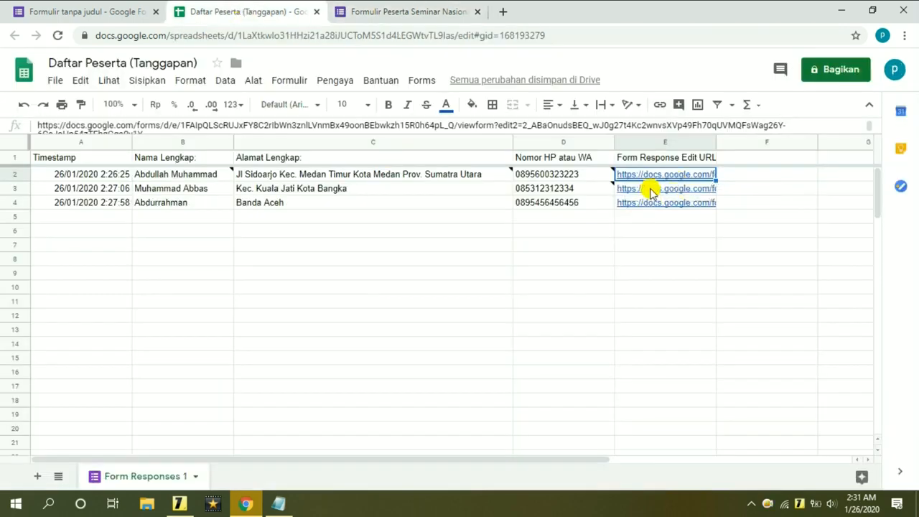
left_click(648, 189)
left_click(674, 207)
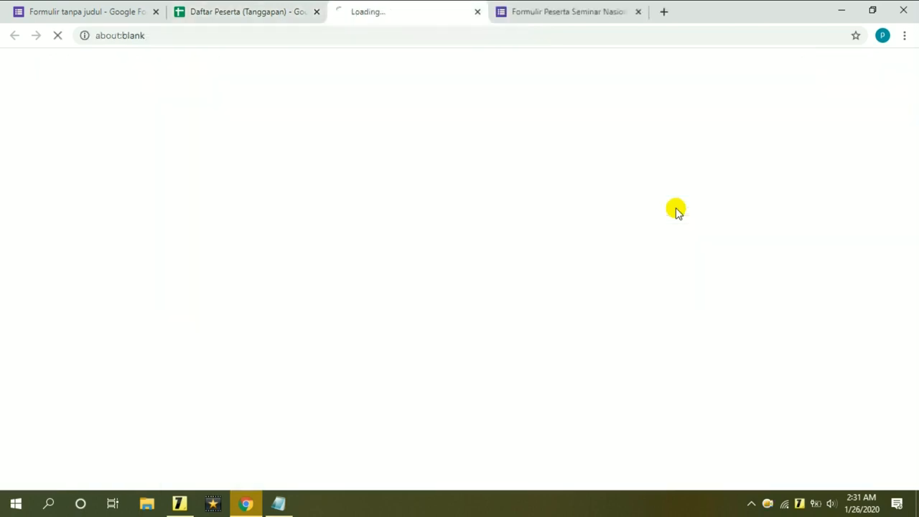
left_click(224, 7)
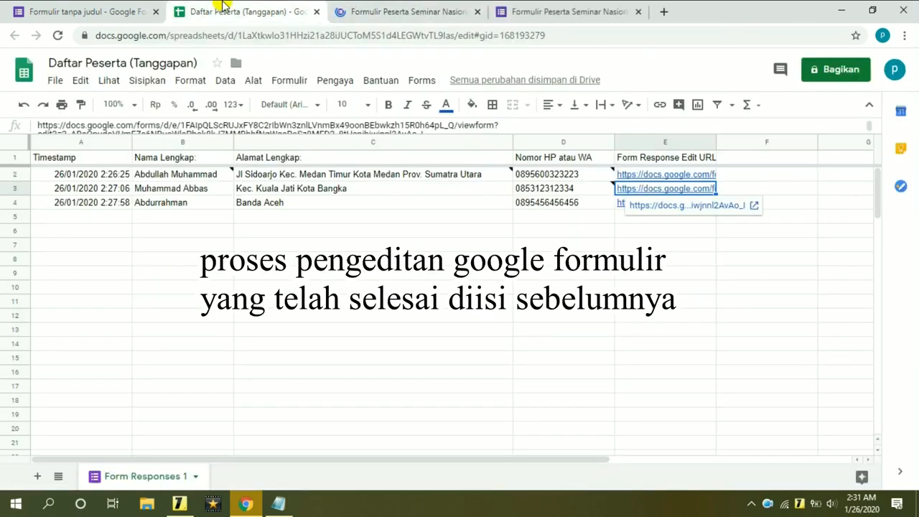
left_click(637, 203)
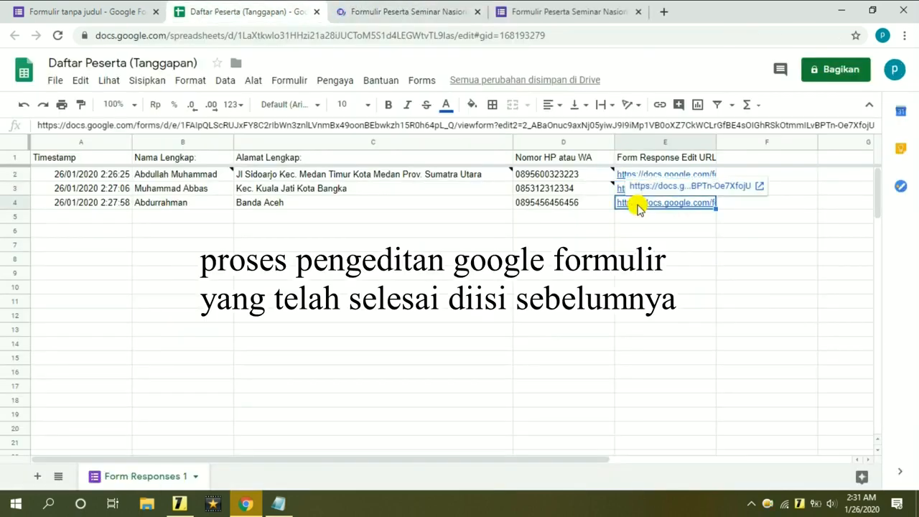
left_click(645, 188)
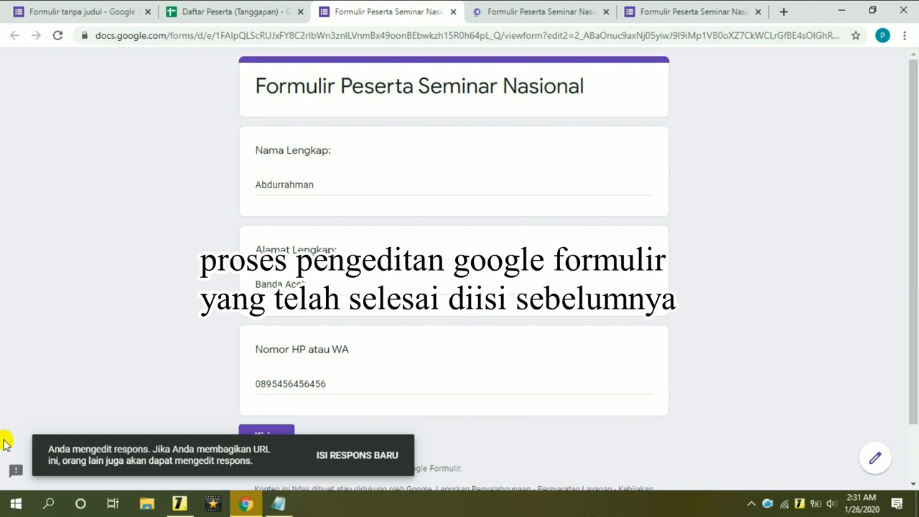
Review the editing notice and response tabs, checking row 2 in the sheet.
left_click(53, 449)
left_click_drag(53, 449, 273, 471)
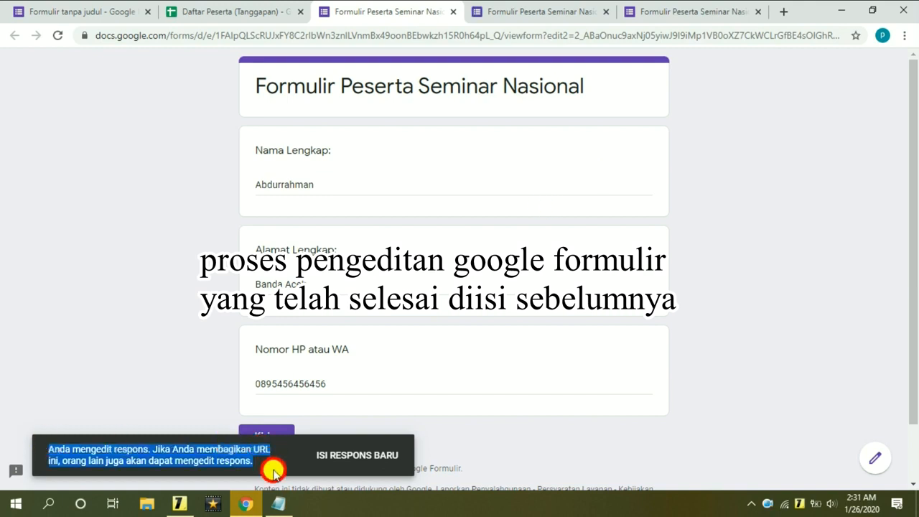
left_click(782, 336)
left_click(558, 6)
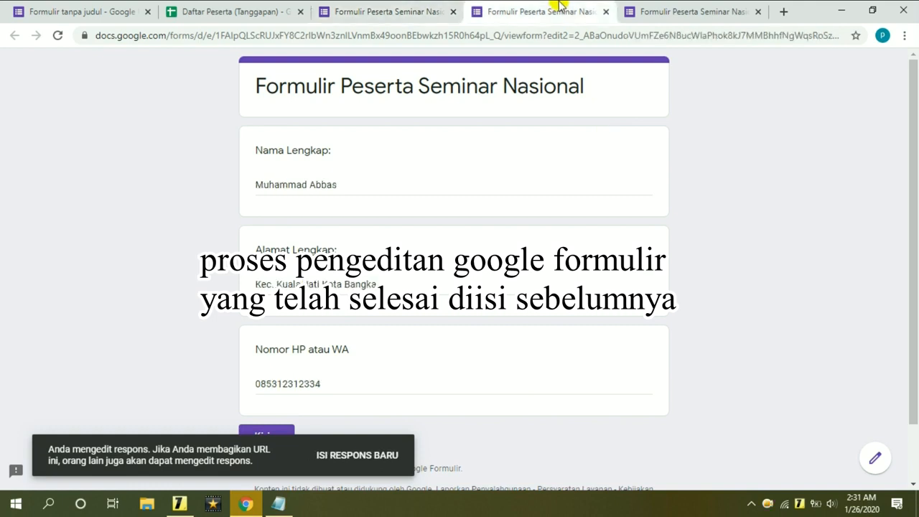
left_click(704, 6)
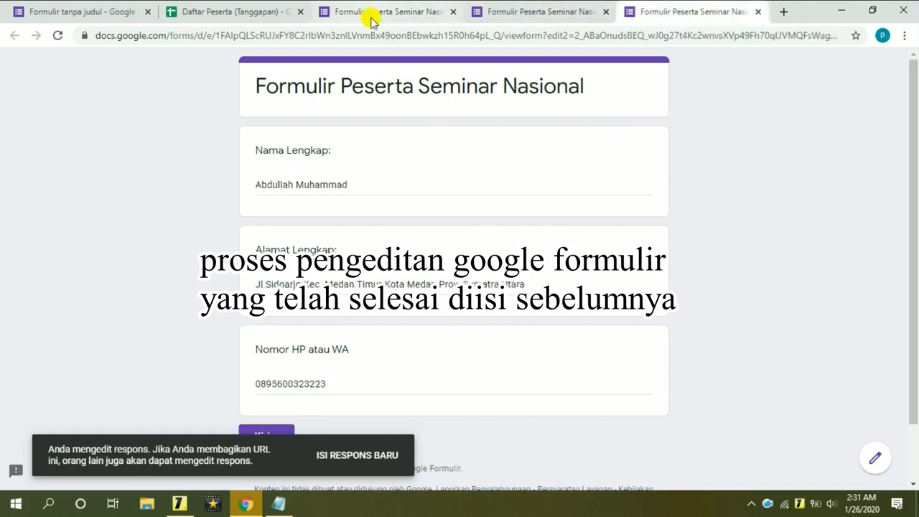
left_click(216, 5)
left_click(191, 277)
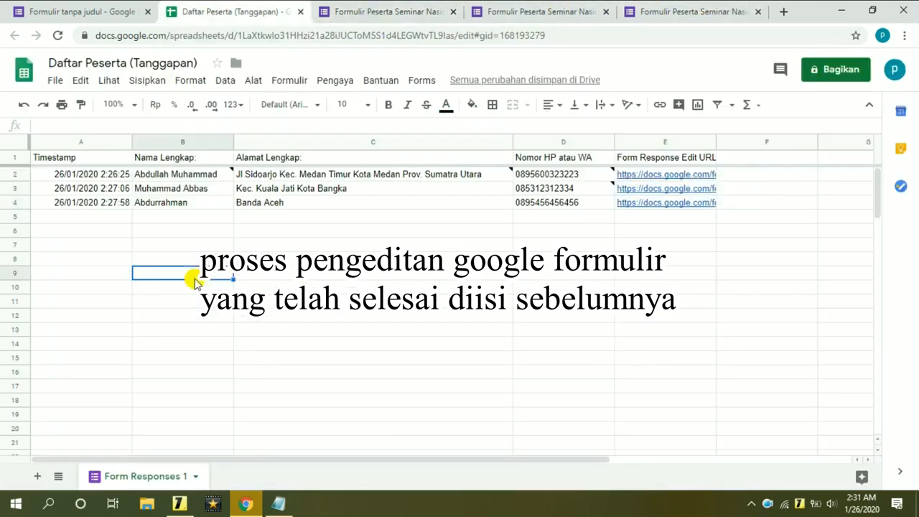
left_click(11, 174)
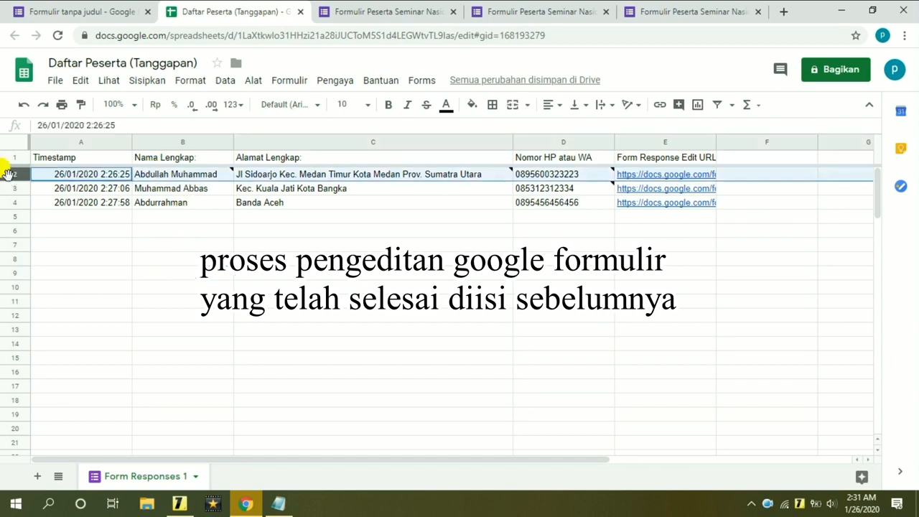
mouse_move(467, 168)
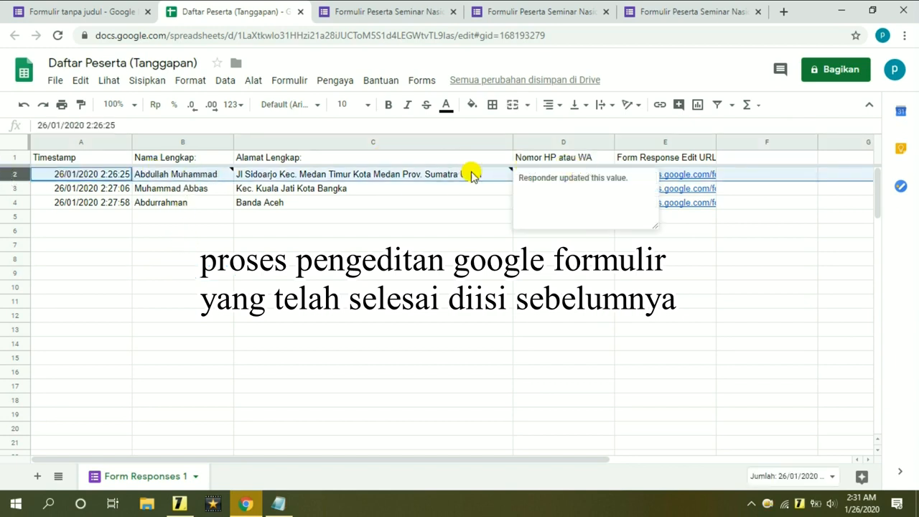
left_click(393, 8)
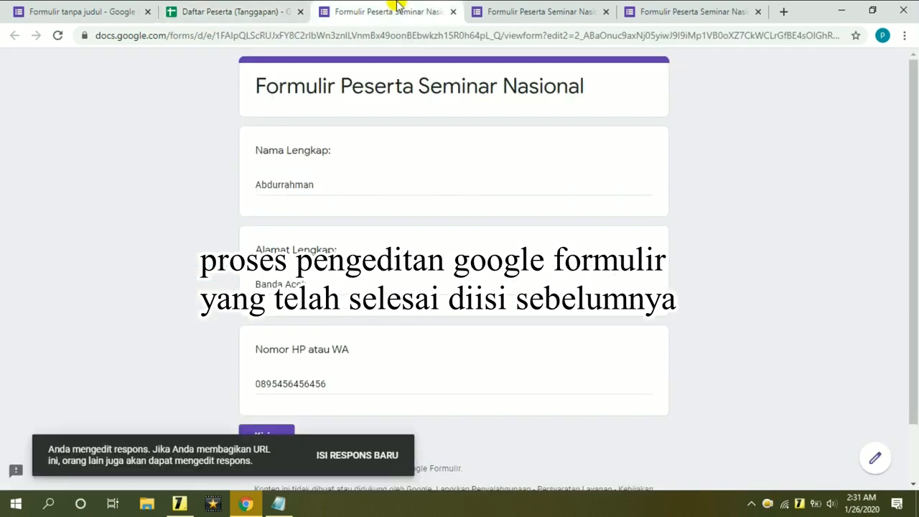
In the first response's edit tab, delete the first word of the participant's name.
left_click(508, 6)
left_click(679, 9)
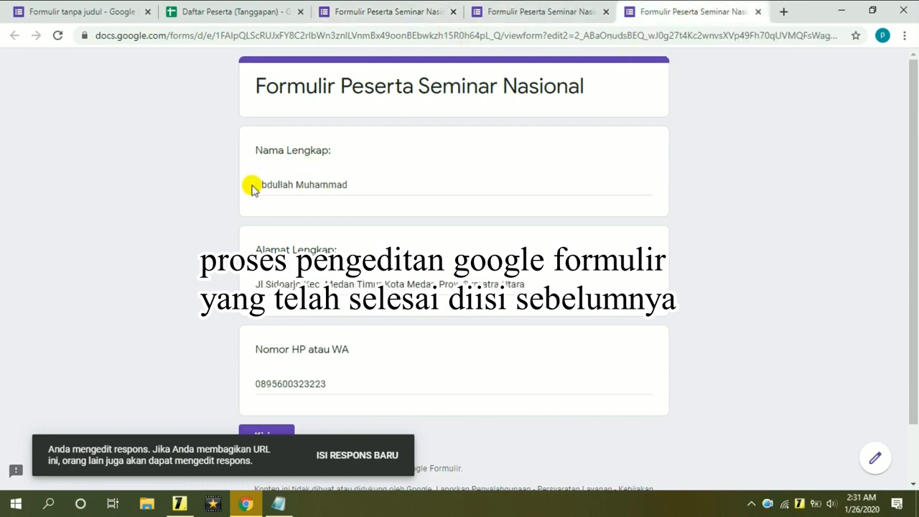
left_click_drag(258, 185, 390, 178)
left_click(398, 186)
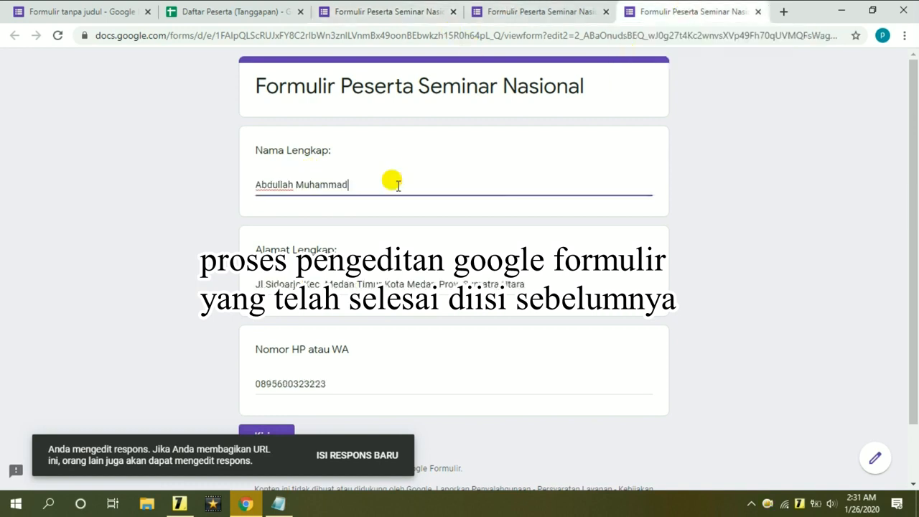
left_click_drag(291, 181, 223, 189)
key("BackSpace")
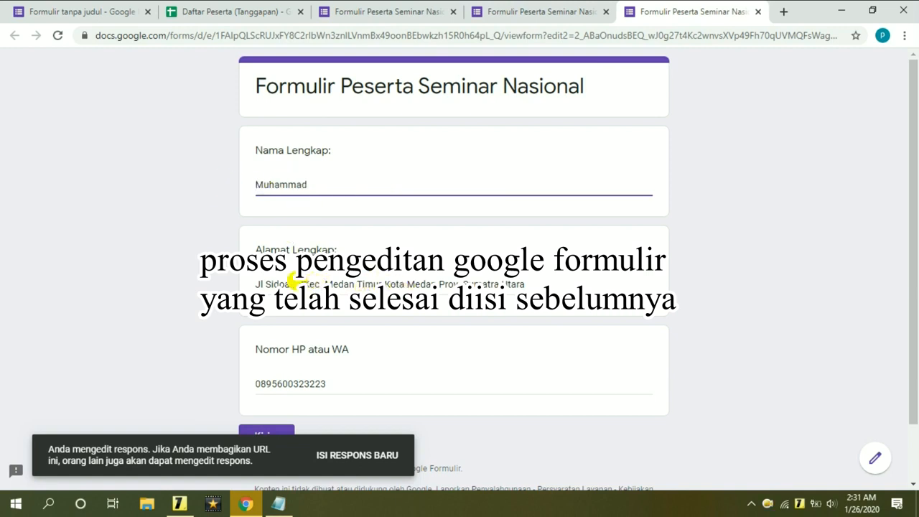
Remove the street from the address, change the phone number, and submit the response.
left_click_drag(298, 284, 257, 284)
key("BackSpace")
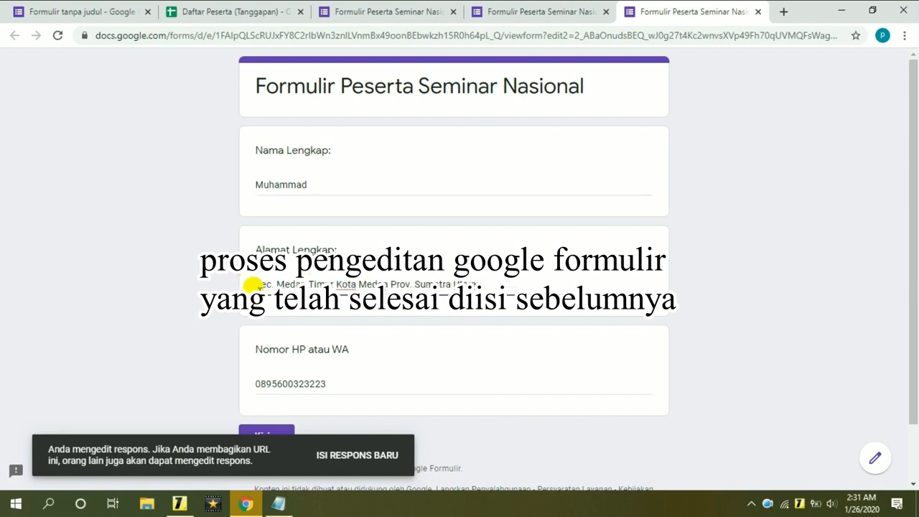
left_click(335, 383)
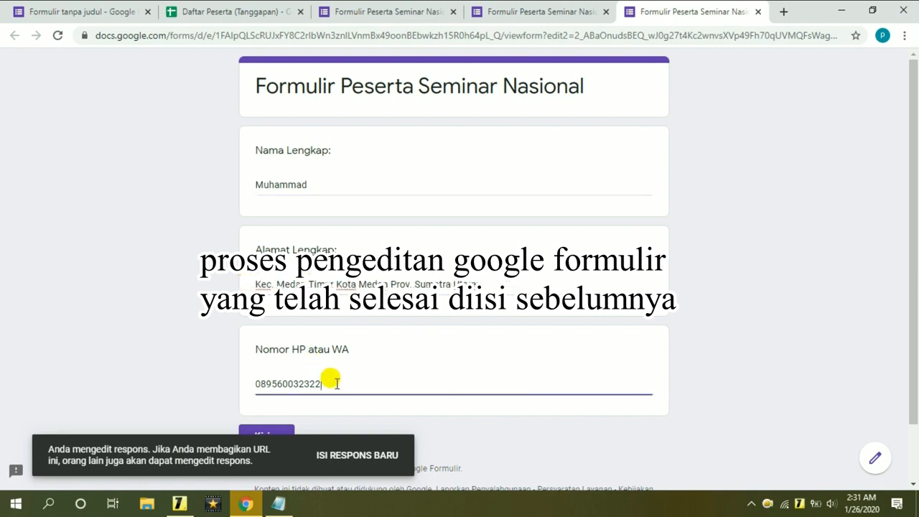
left_click(285, 429)
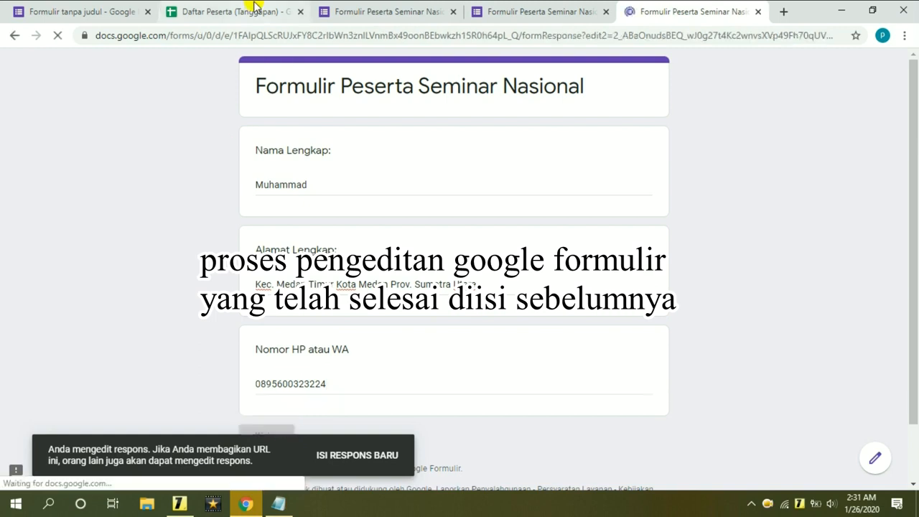
left_click(252, 9)
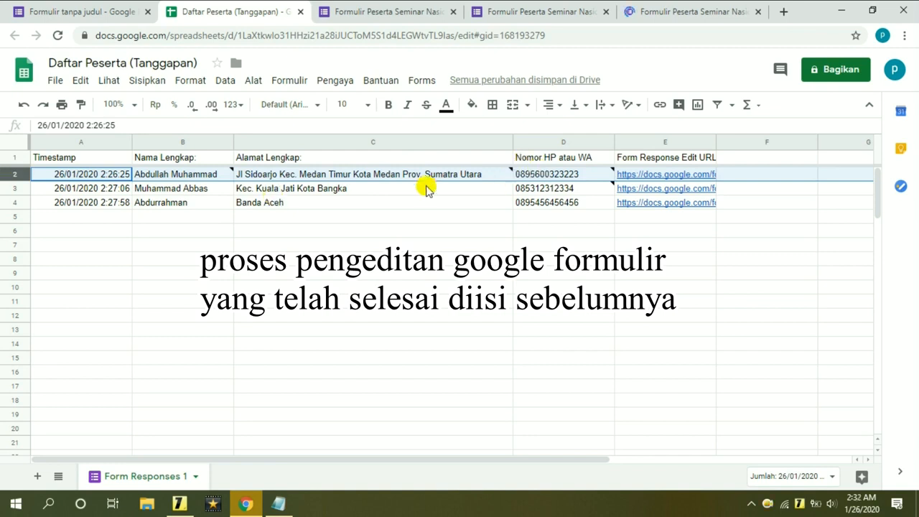
Confirm row 2 shows the edited values and the confirmation page, then minimize Chrome.
left_click(185, 229)
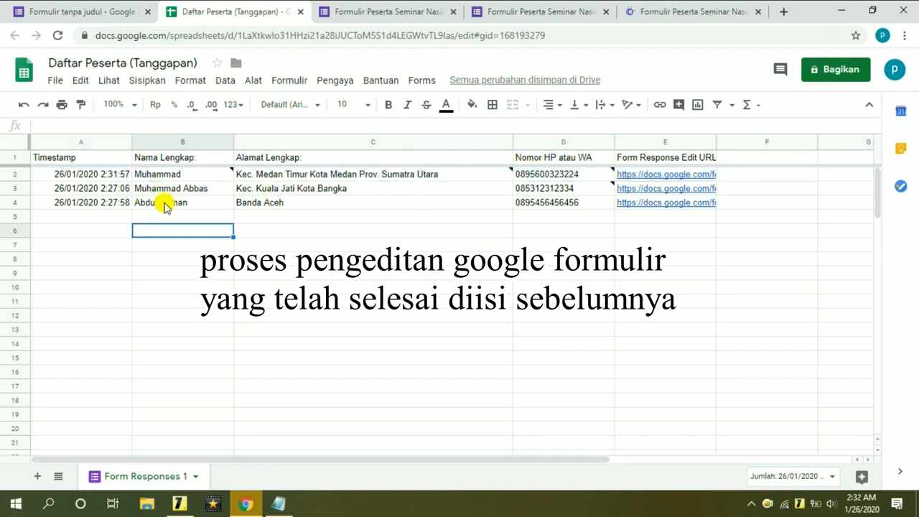
left_click(17, 174)
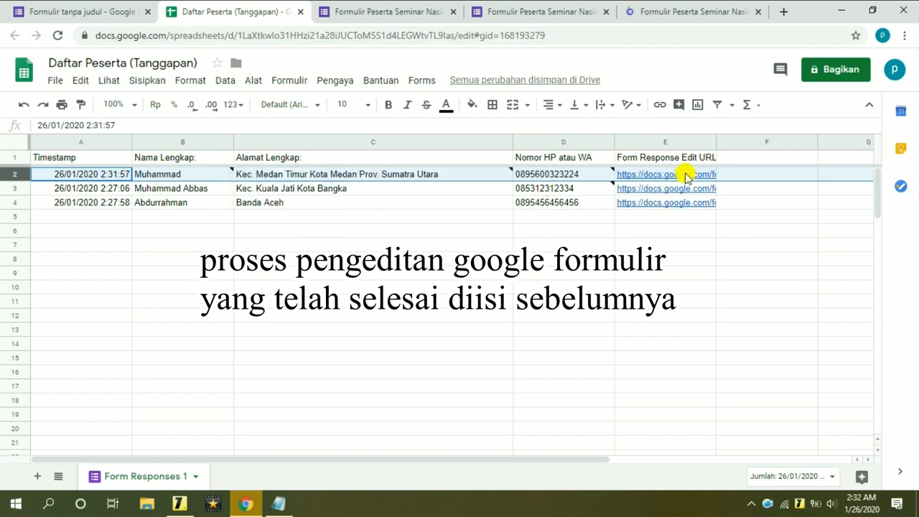
left_click(676, 10)
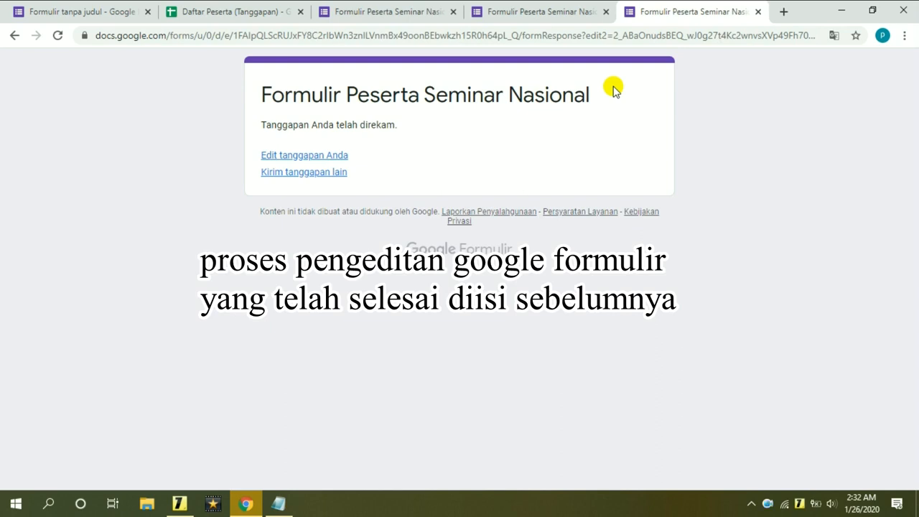
left_click(842, 9)
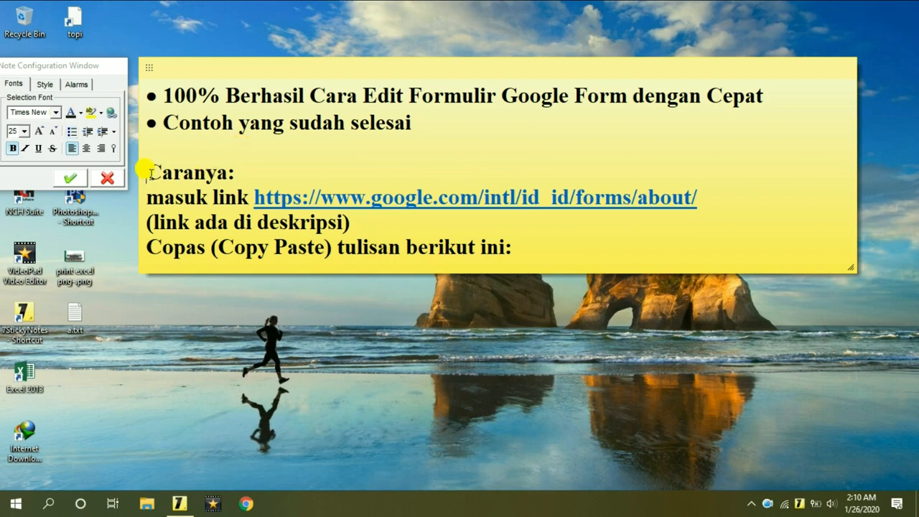
Copy the Google Forms link from the note's 'masuk link' line and launch Chrome.
left_click_drag(142, 170, 237, 169)
left_click(273, 169)
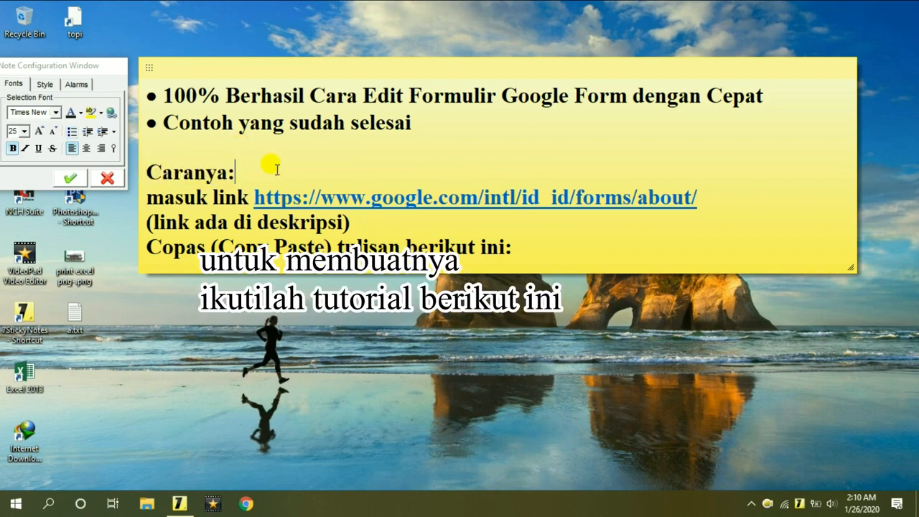
left_click_drag(147, 196, 578, 221)
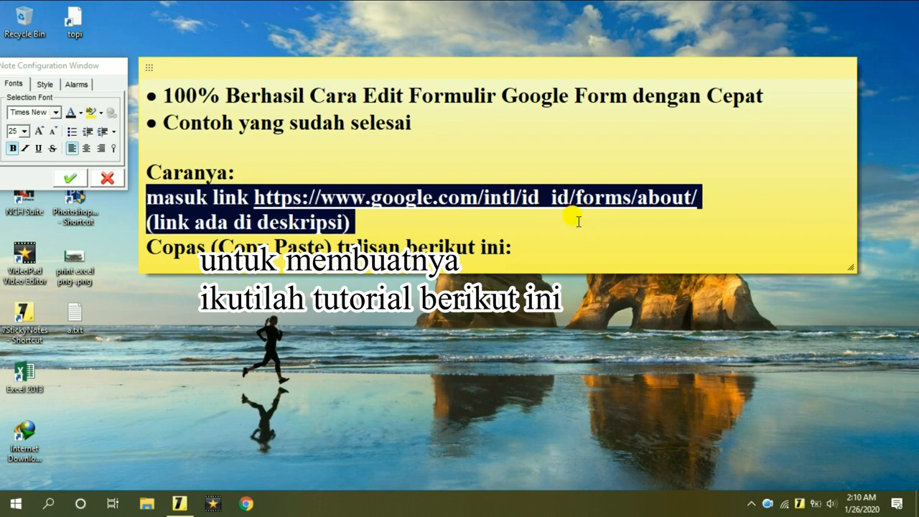
left_click(405, 215)
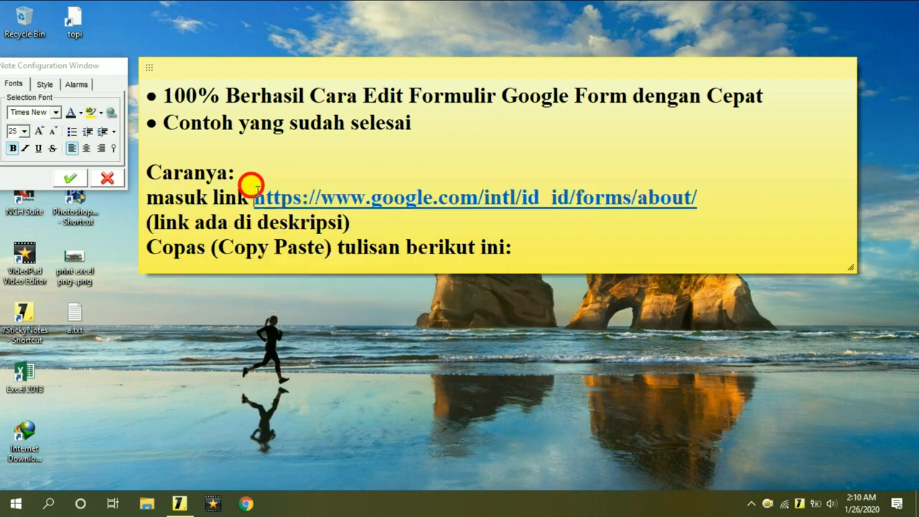
left_click_drag(253, 189, 697, 190)
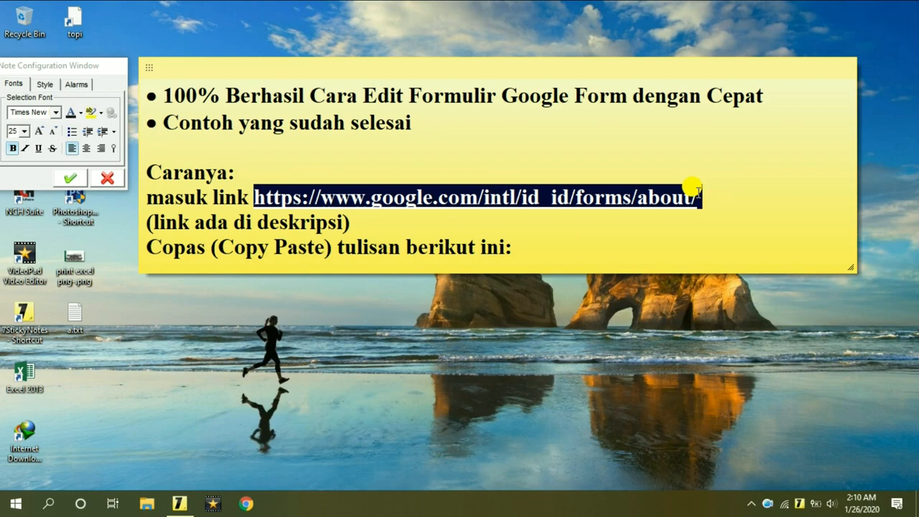
right_click(697, 191)
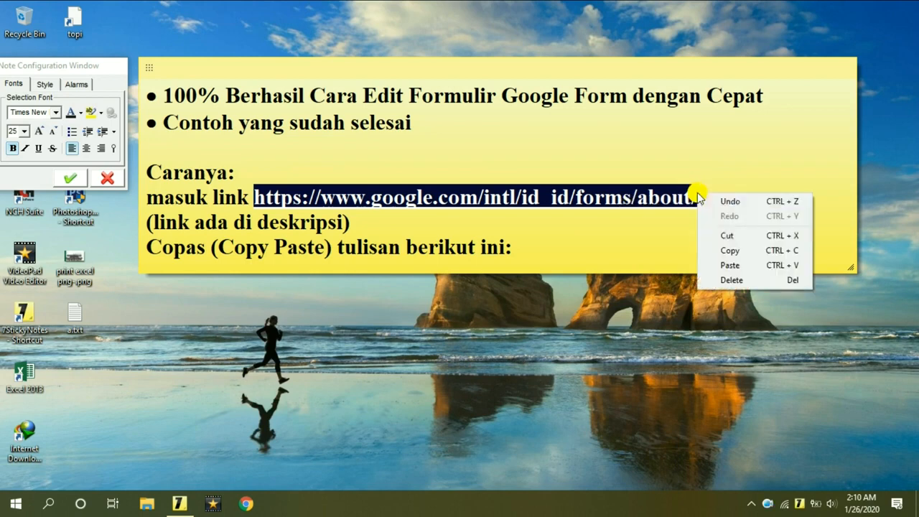
left_click(757, 252)
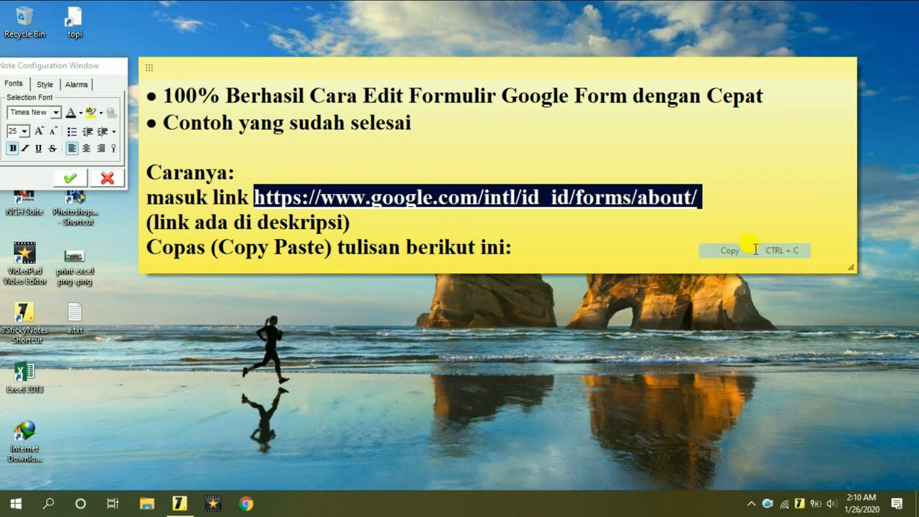
left_click(249, 501)
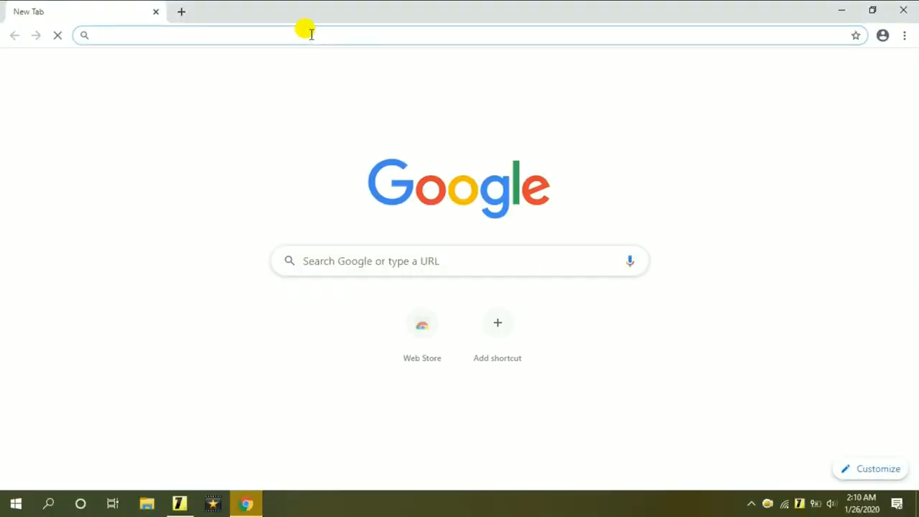
Load the pasted Google Forms link in Chrome and choose 'Buka Google Formulir'.
right_click(311, 34)
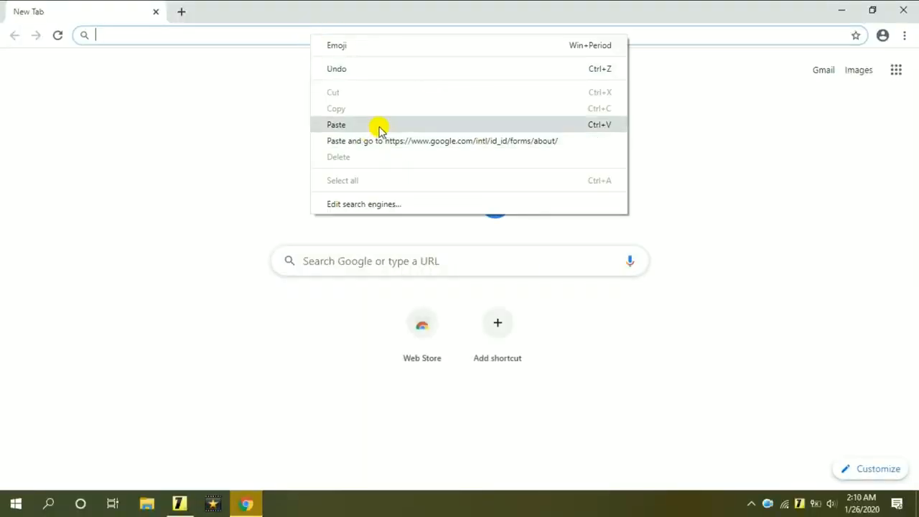
left_click(378, 125)
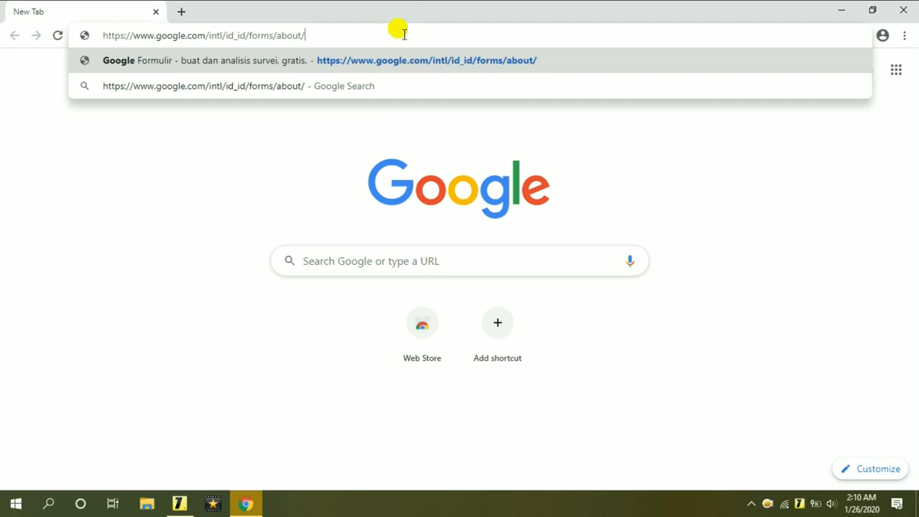
key("Return")
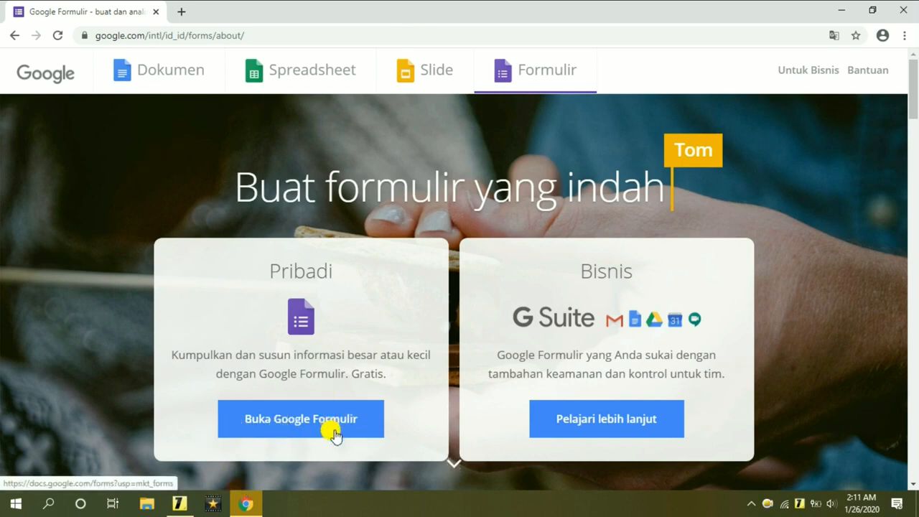
left_click(335, 436)
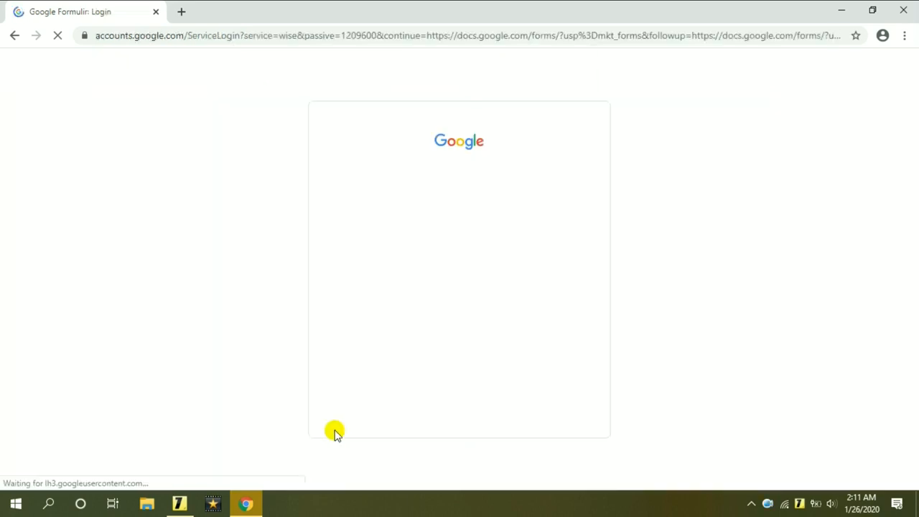
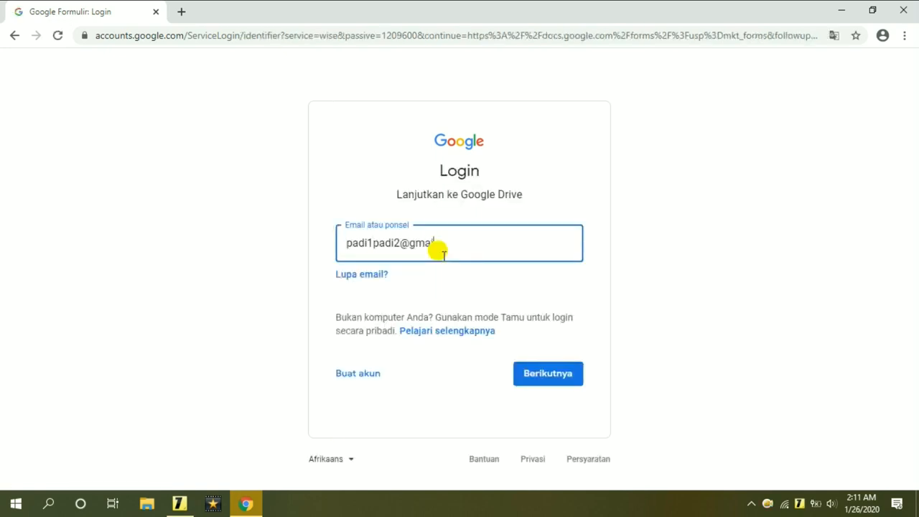
Sign in with the account's e-mail address and password.
left_click(575, 381)
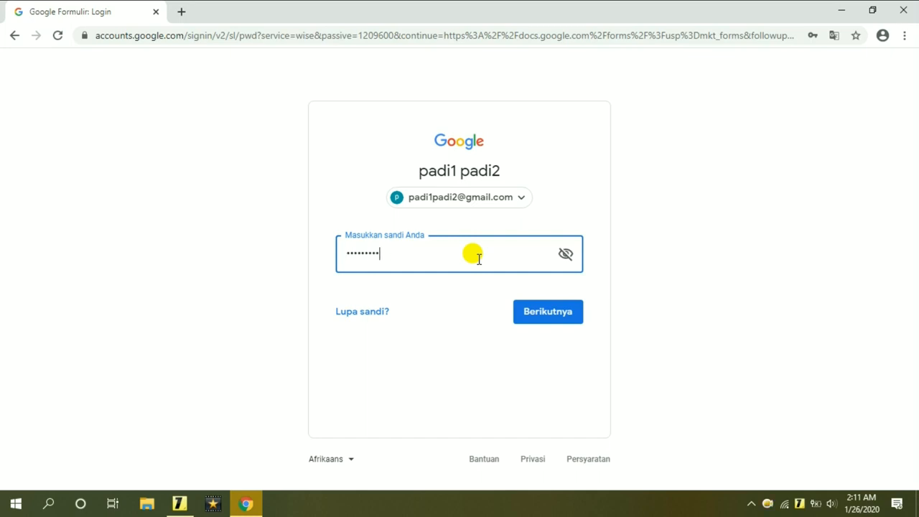
left_click(576, 322)
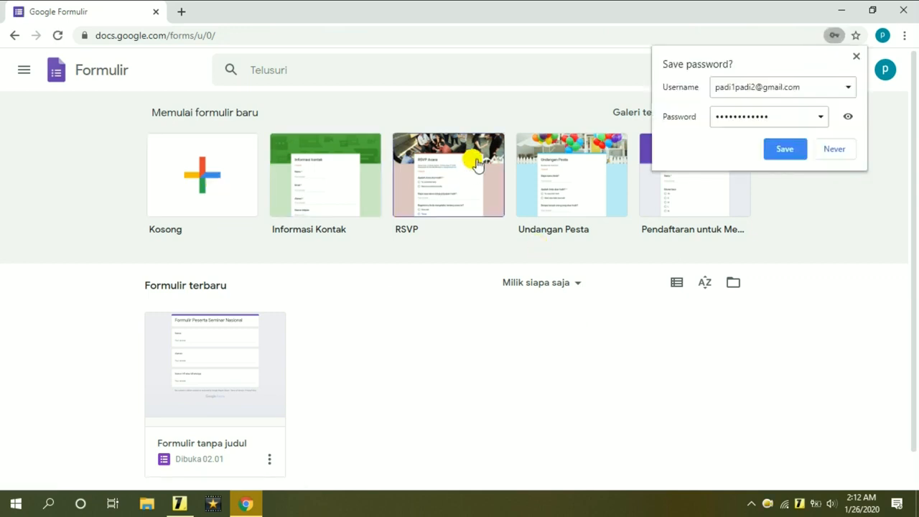
Dismiss the save-password prompt and create a blank (Kosong) form.
left_click(856, 57)
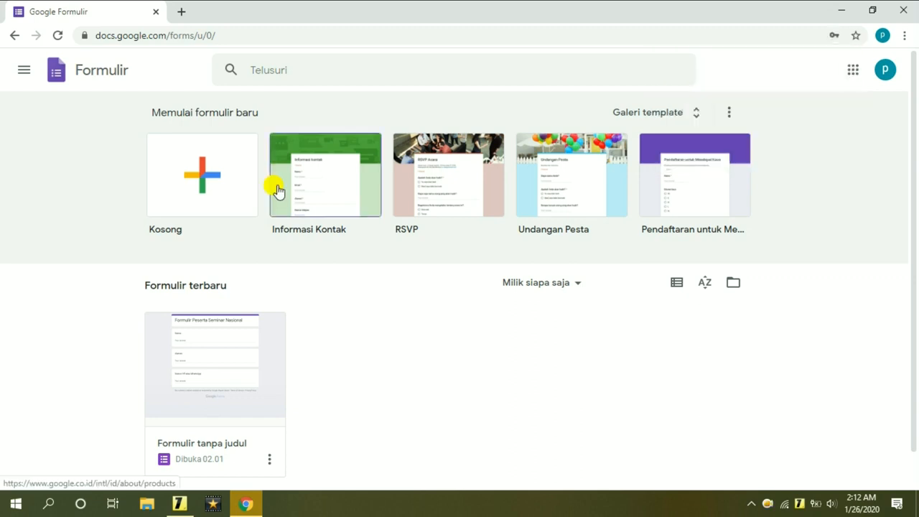
left_click(220, 194)
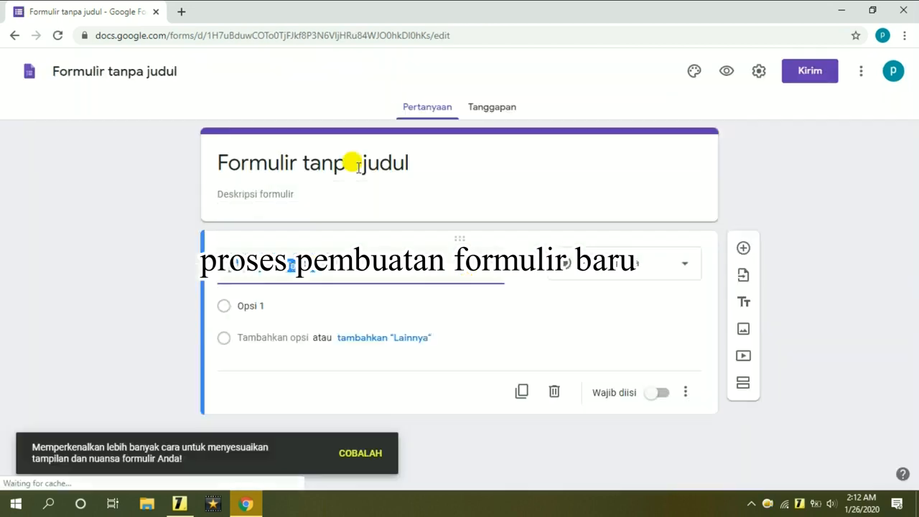
Retitle the form 'Formulir Peserta Seminar Nasional'.
left_click(403, 155)
left_click_drag(404, 155, 308, 155)
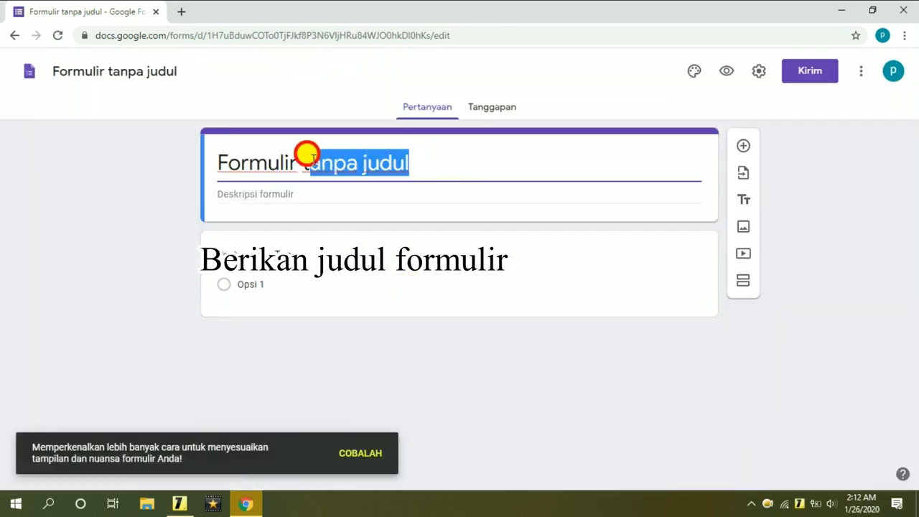
left_click(402, 155)
key("BackSpace")
key("BackSpace")
key("BackSpace")
key("BackSpace")
key("BackSpace")
key("BackSpace")
key("BackSpace")
key("BackSpace")
key("BackSpace")
key("BackSpace")
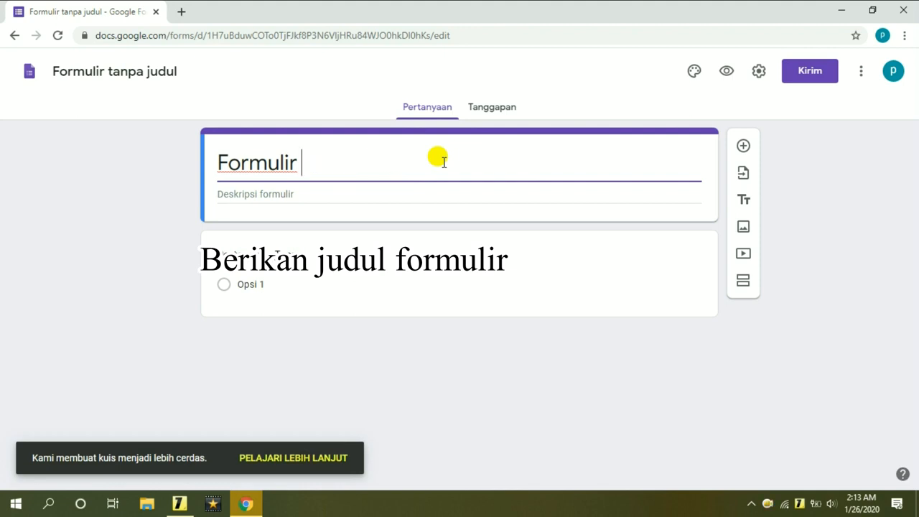
type("Peserta Seminar Nasional")
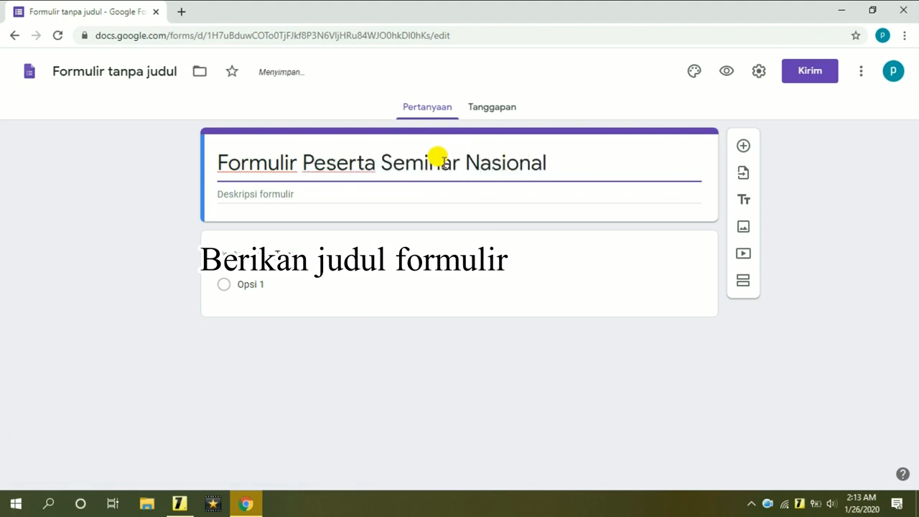
Rename the first question to 'Nama Lengkap:'.
left_click(290, 256)
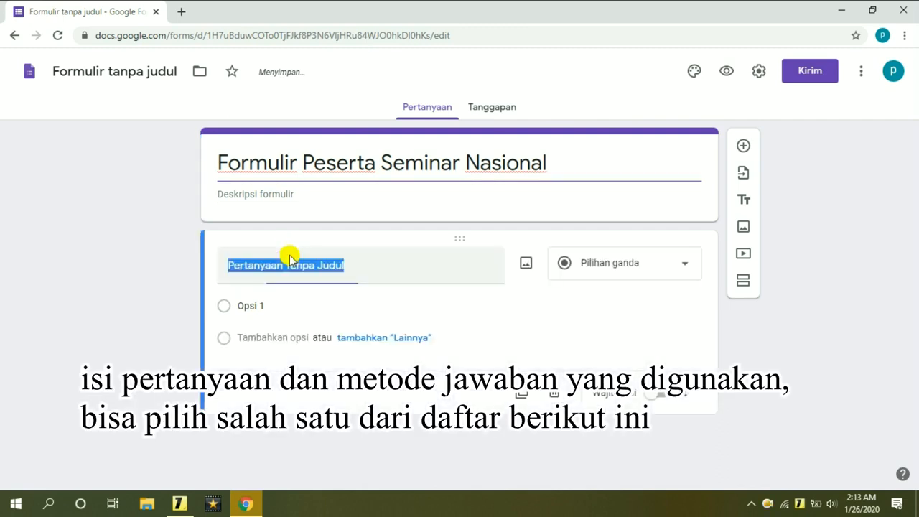
left_click_drag(365, 264, 214, 263)
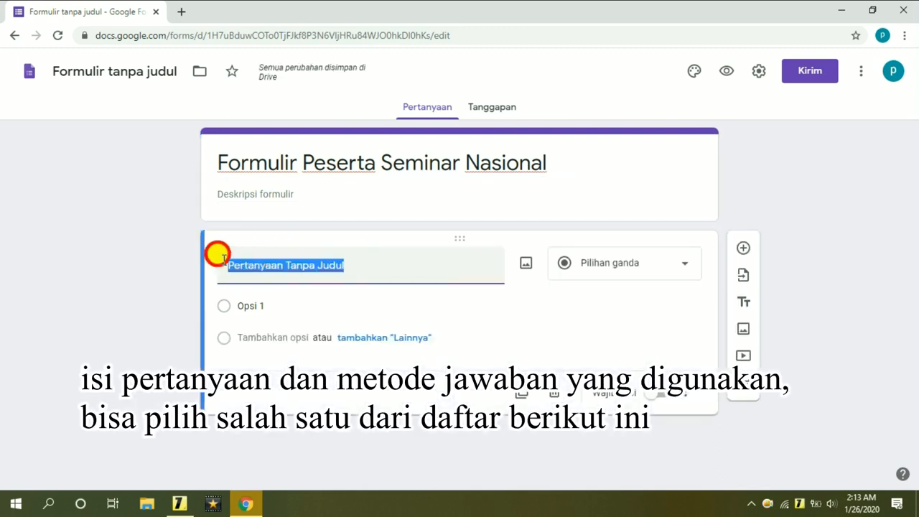
type("Nama Le")
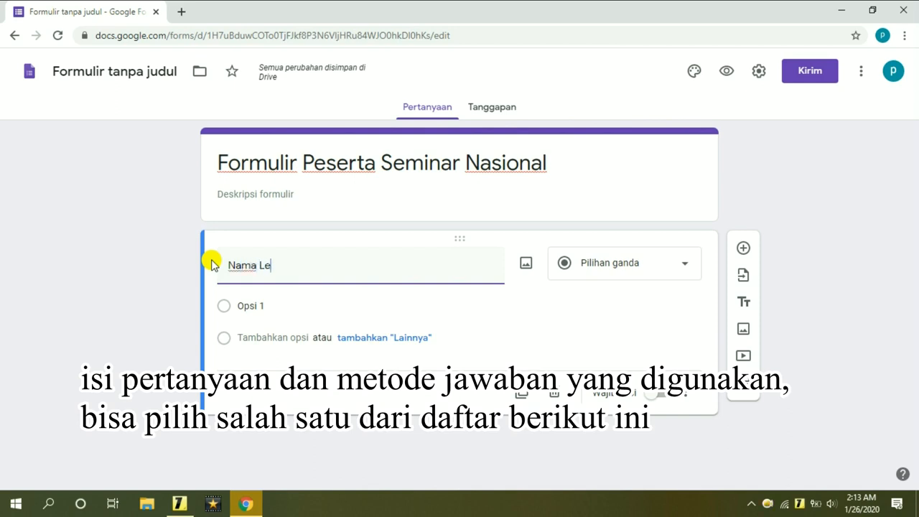
type("ngkap:")
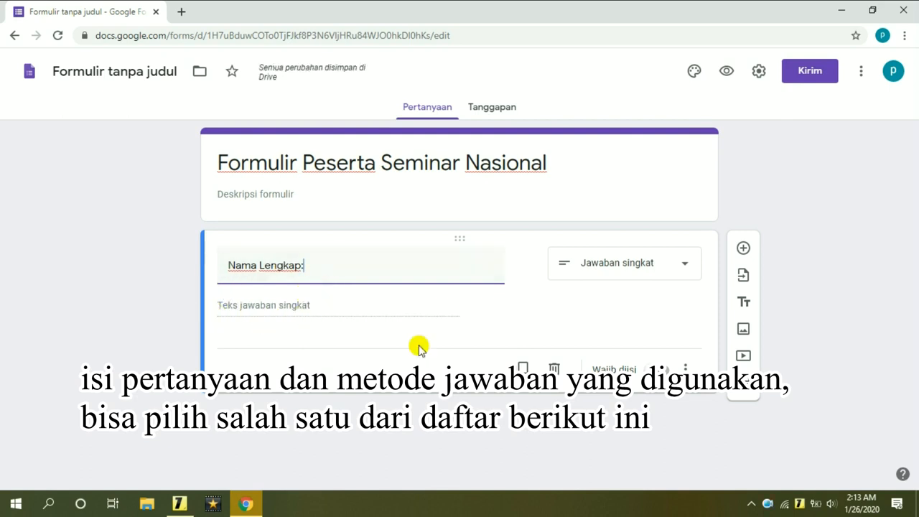
Try Paragraf, multiple choice, checkboxes, drop-down and a cancelled file upload on Nama Lengkap.
left_click(693, 267)
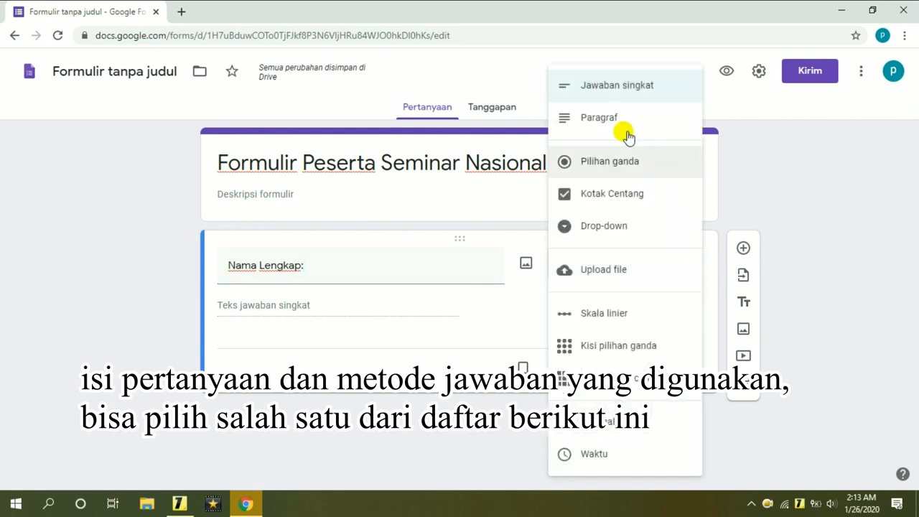
left_click(618, 121)
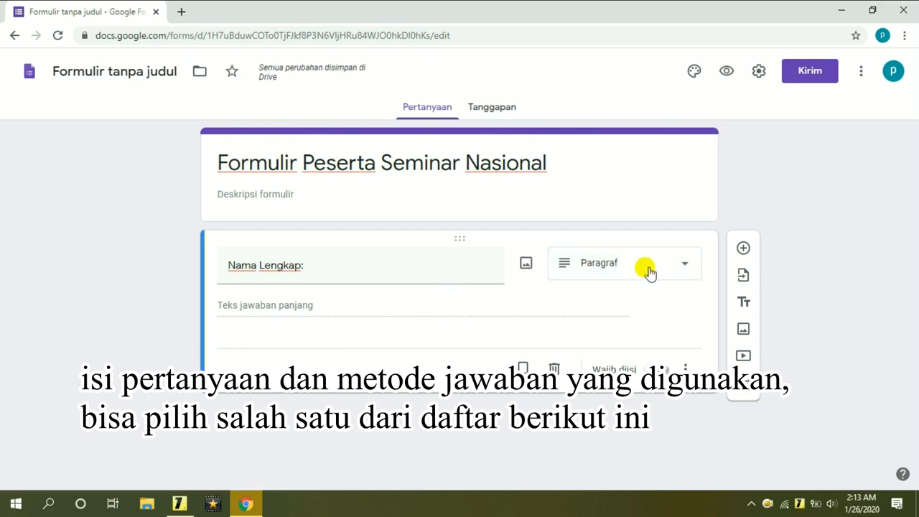
left_click(649, 271)
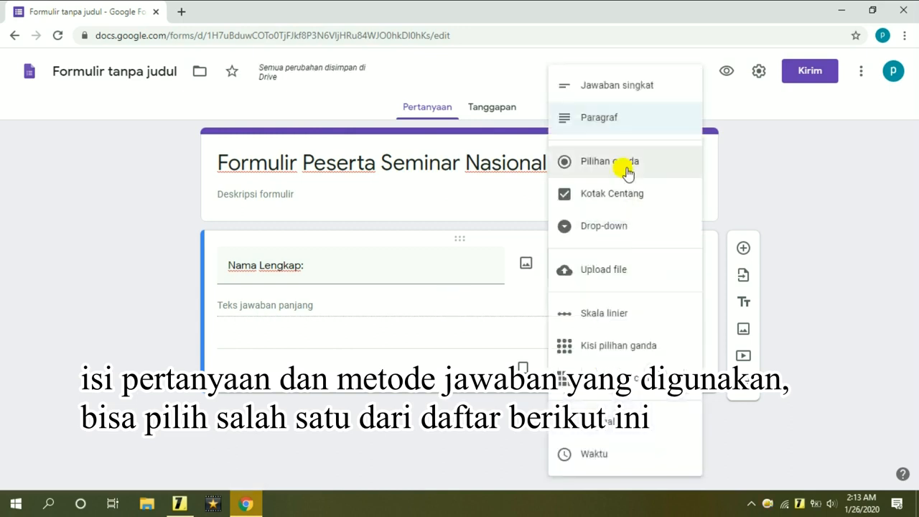
left_click(596, 263)
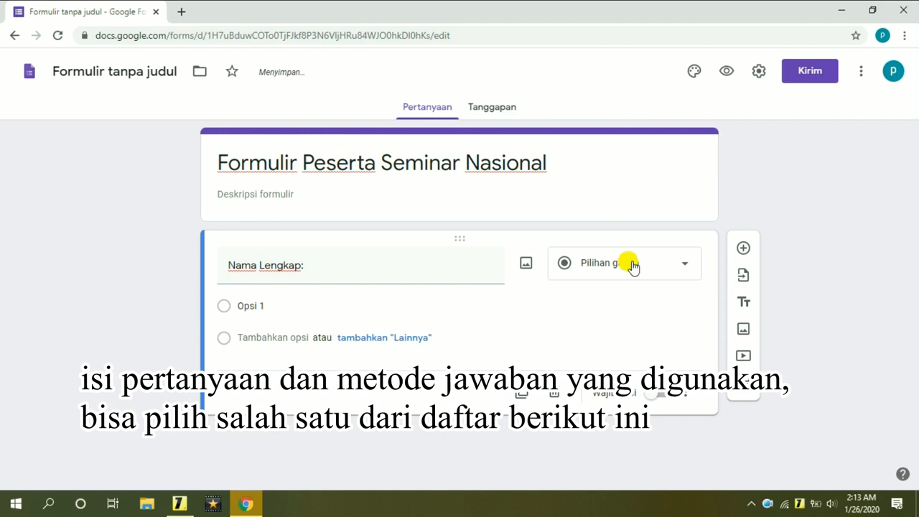
left_click(632, 266)
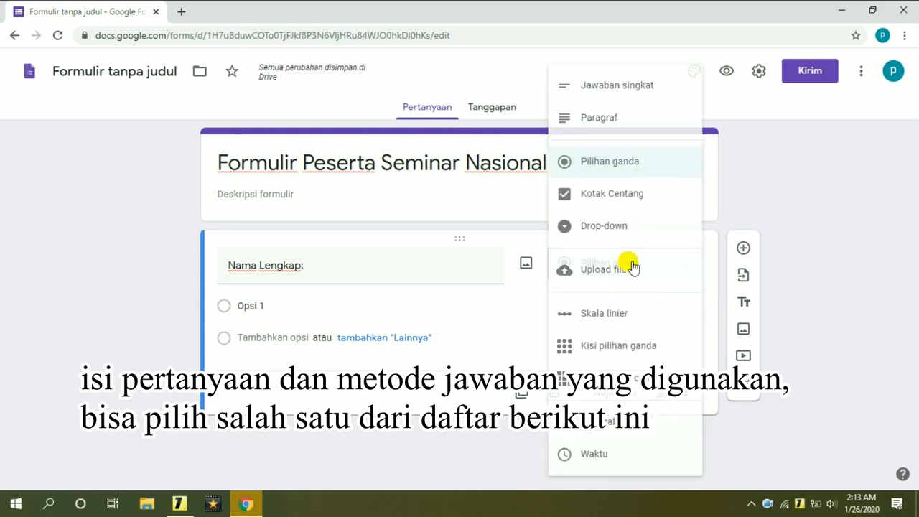
left_click(612, 193)
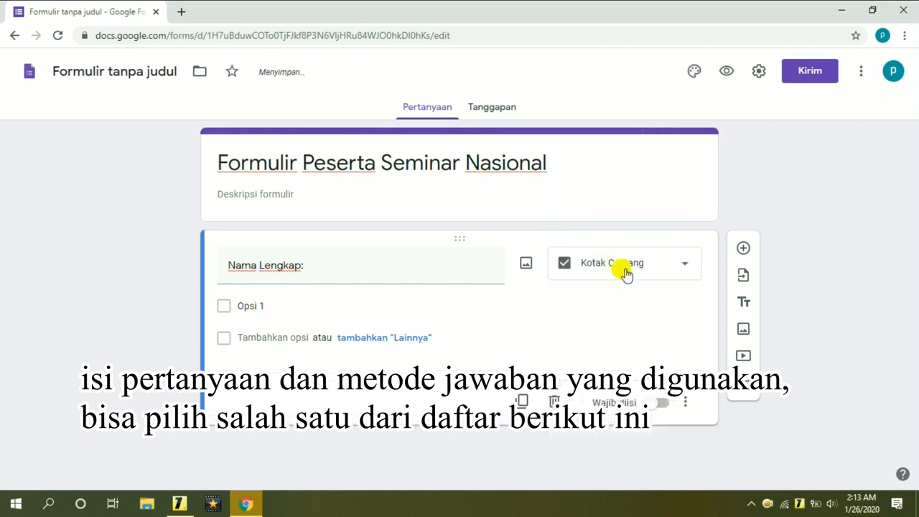
left_click(624, 270)
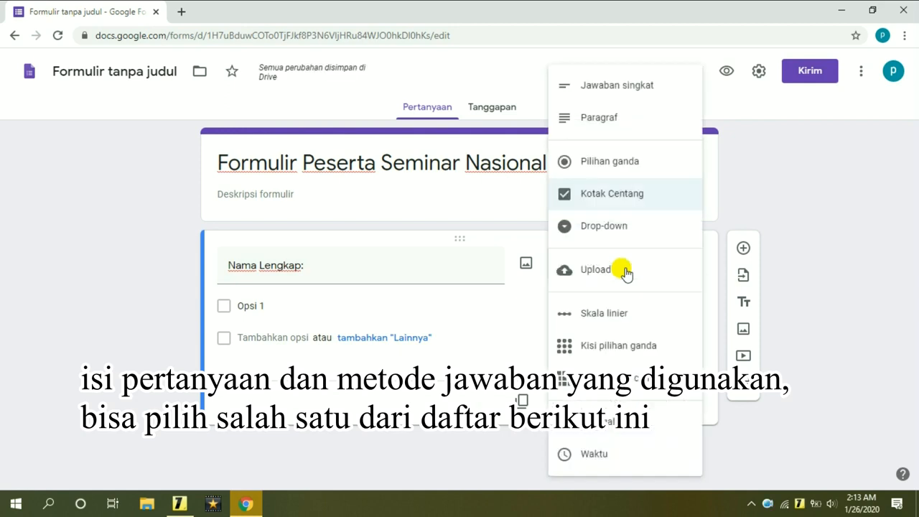
left_click(622, 228)
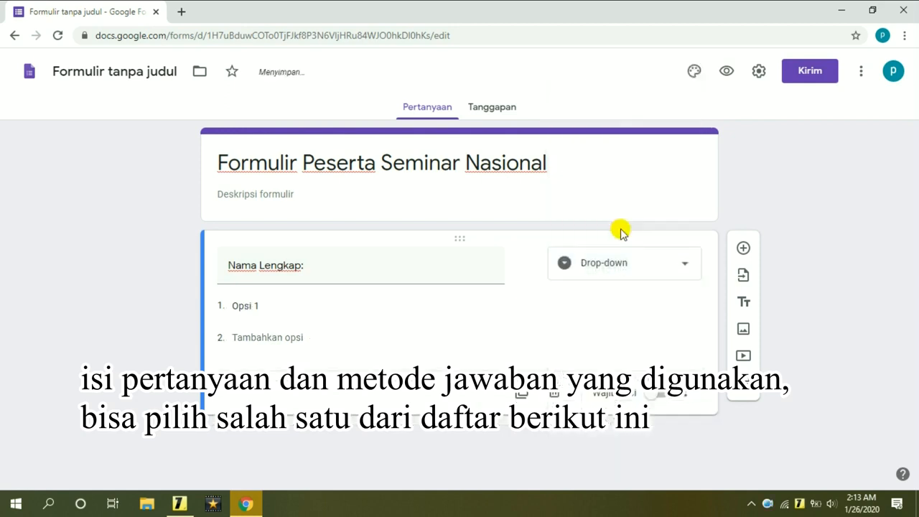
left_click(623, 275)
left_click(623, 271)
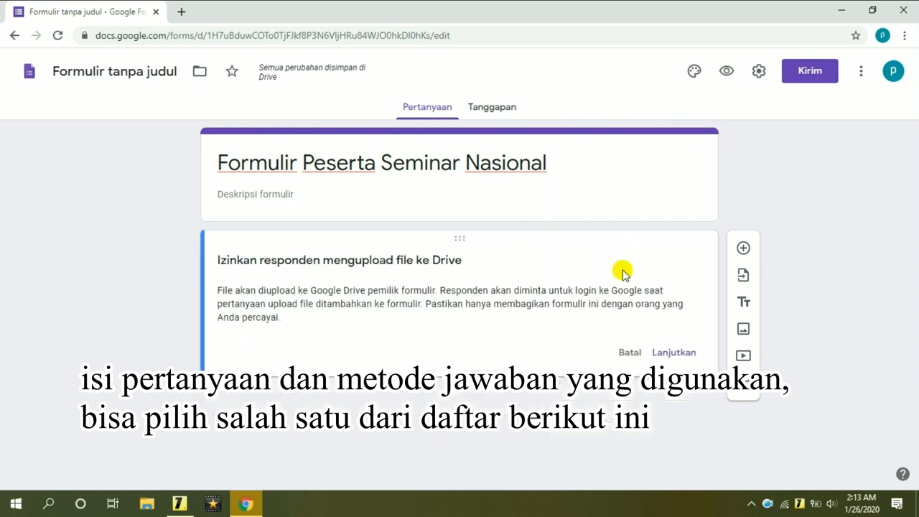
left_click(631, 354)
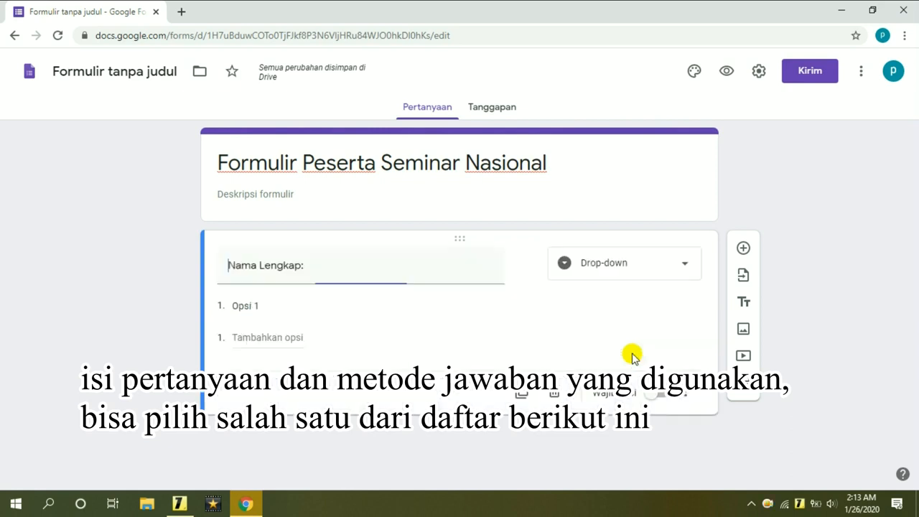
Try linear scale, both grid types, date and time, then settle Nama Lengkap on Paragraf.
left_click(656, 267)
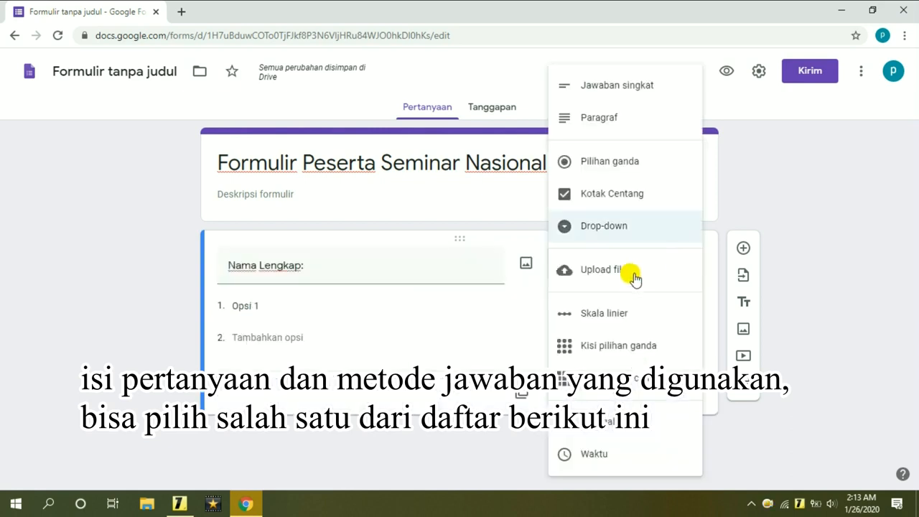
left_click(612, 319)
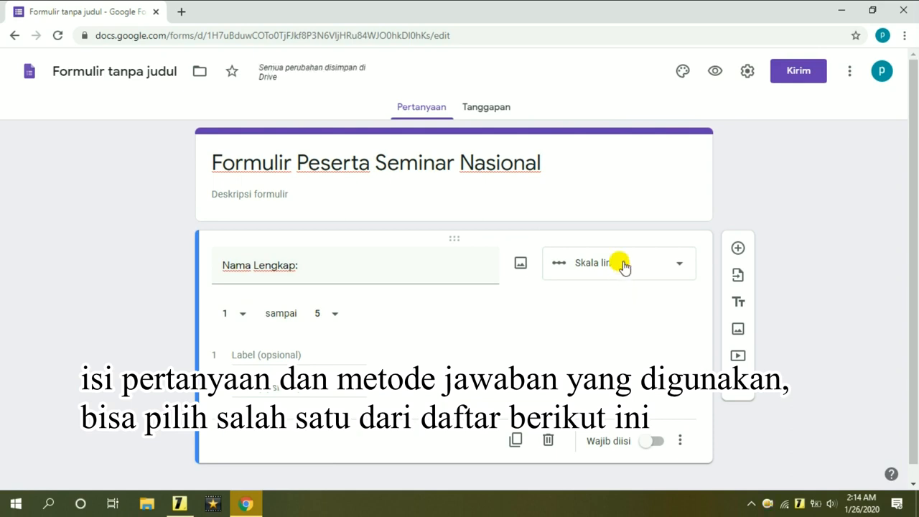
left_click(624, 267)
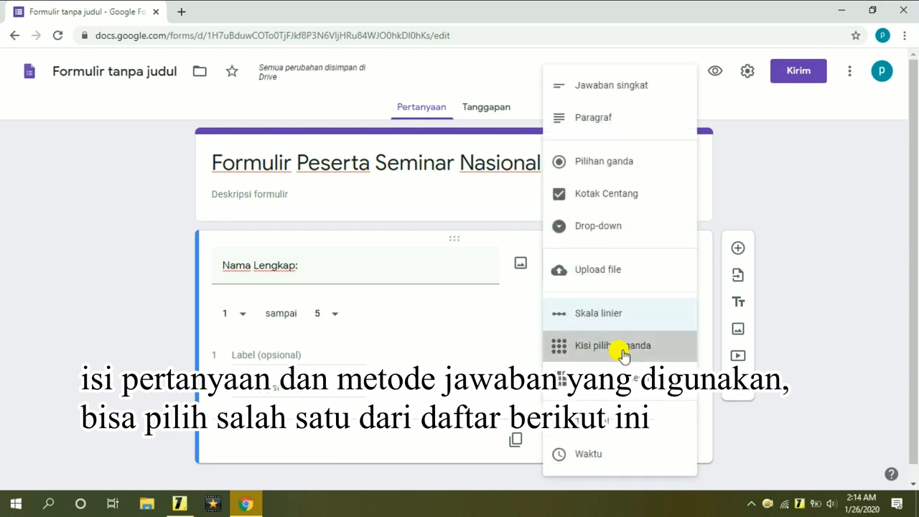
left_click(624, 350)
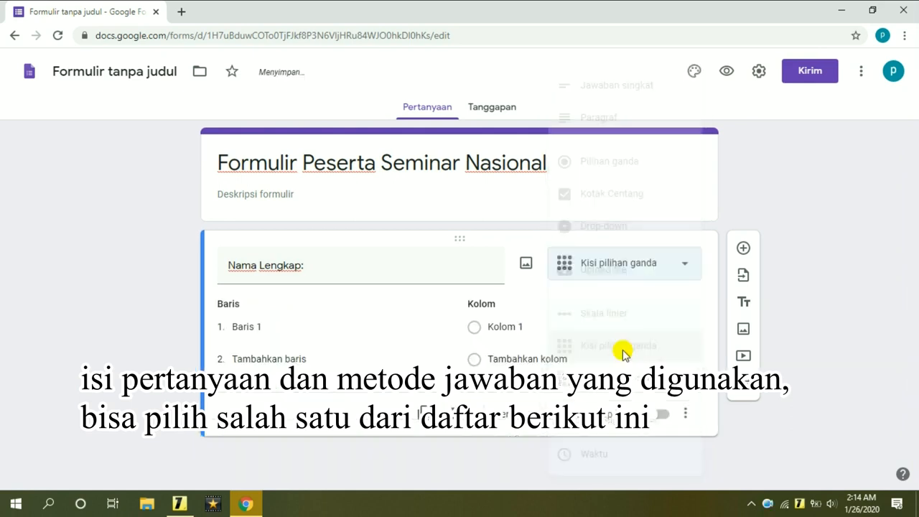
left_click(647, 272)
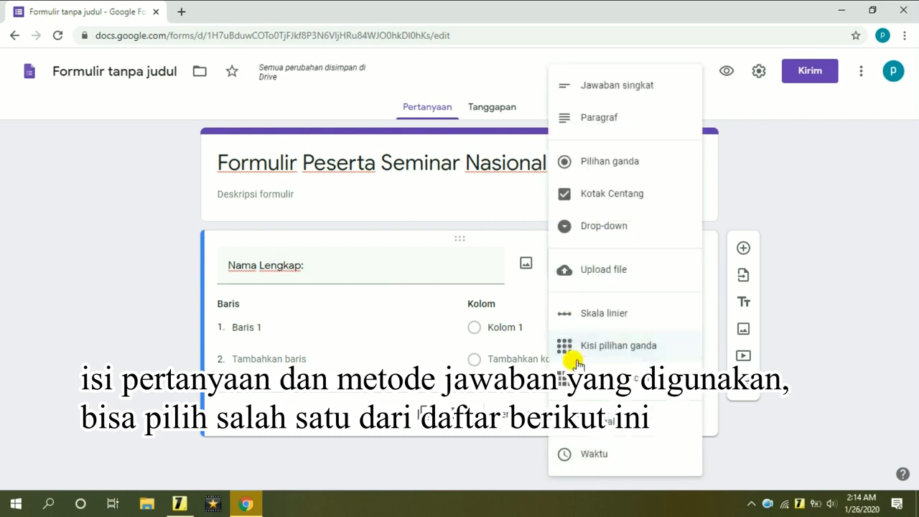
left_click(622, 377)
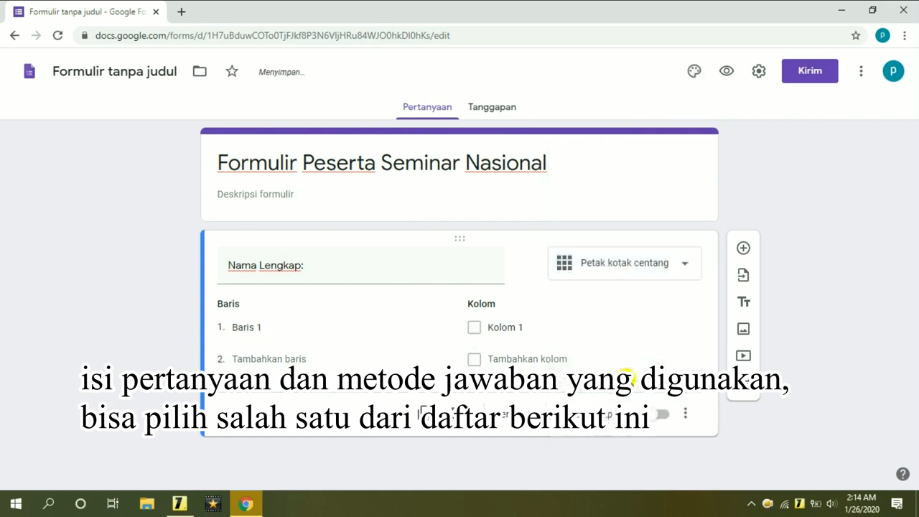
left_click(646, 269)
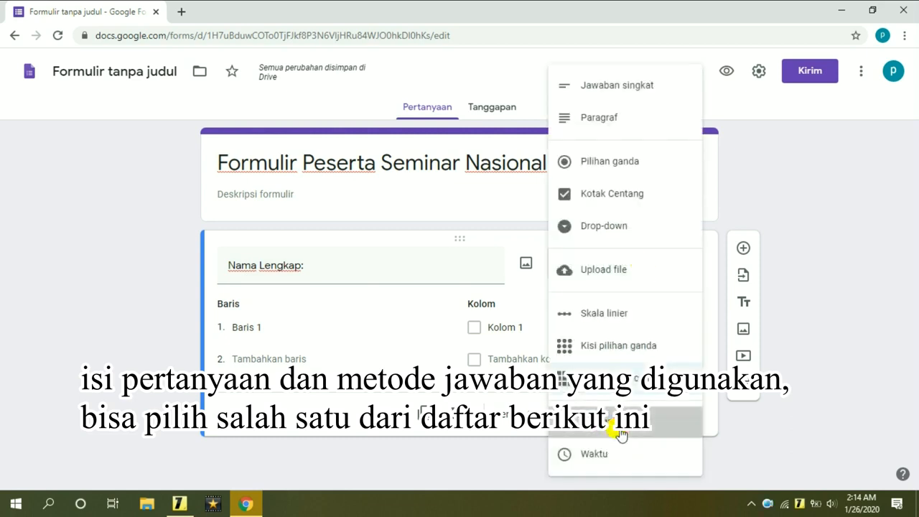
left_click(621, 434)
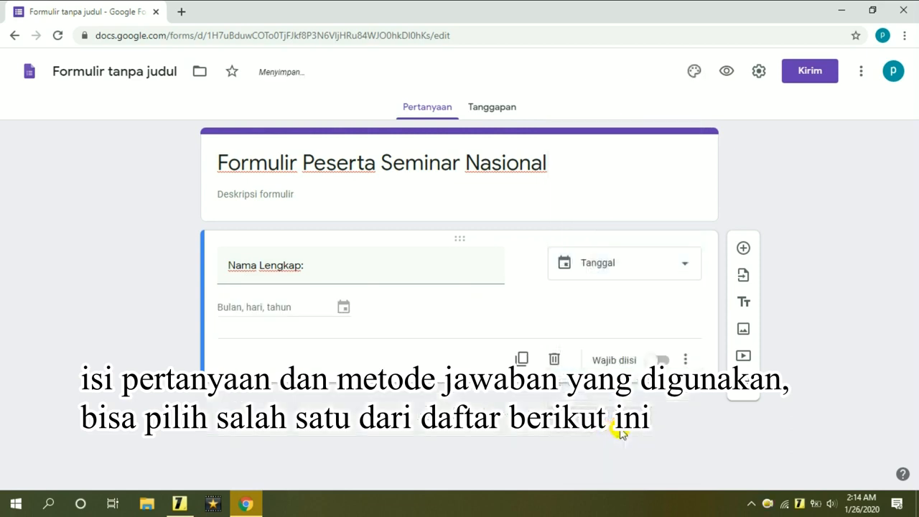
left_click(630, 262)
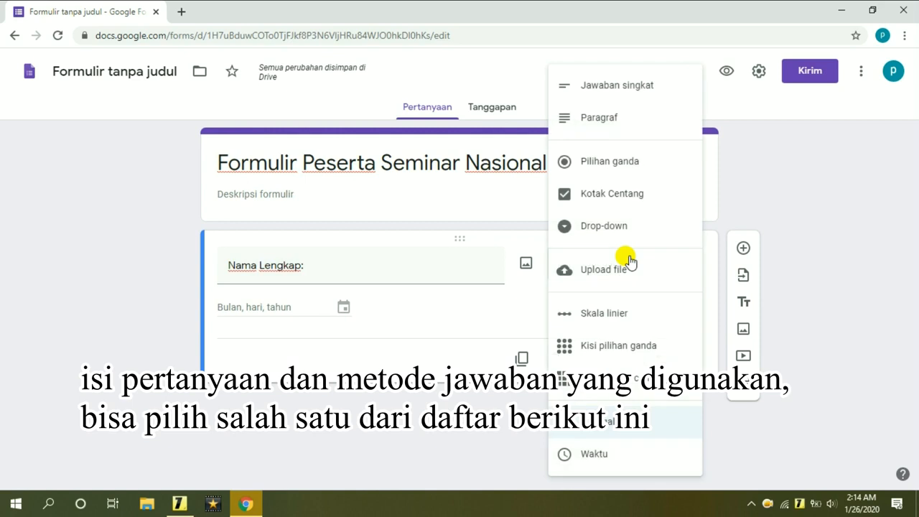
left_click(633, 458)
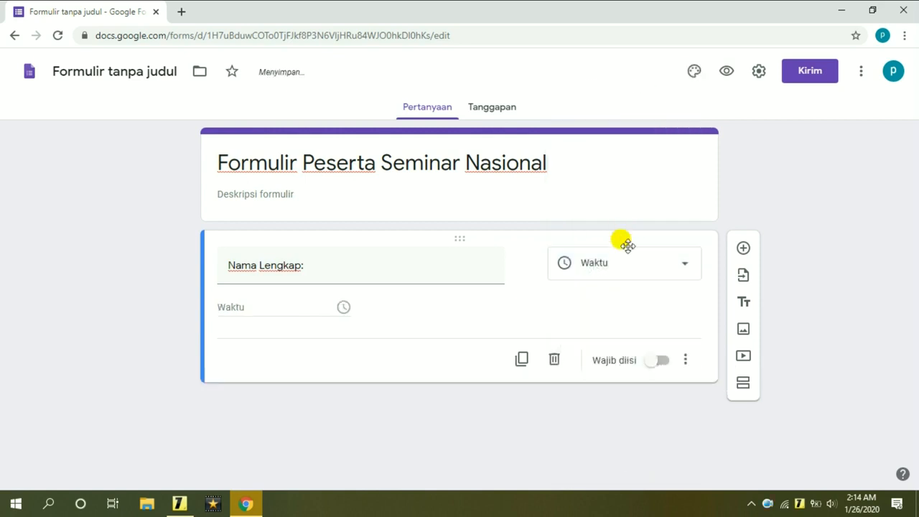
left_click(636, 273)
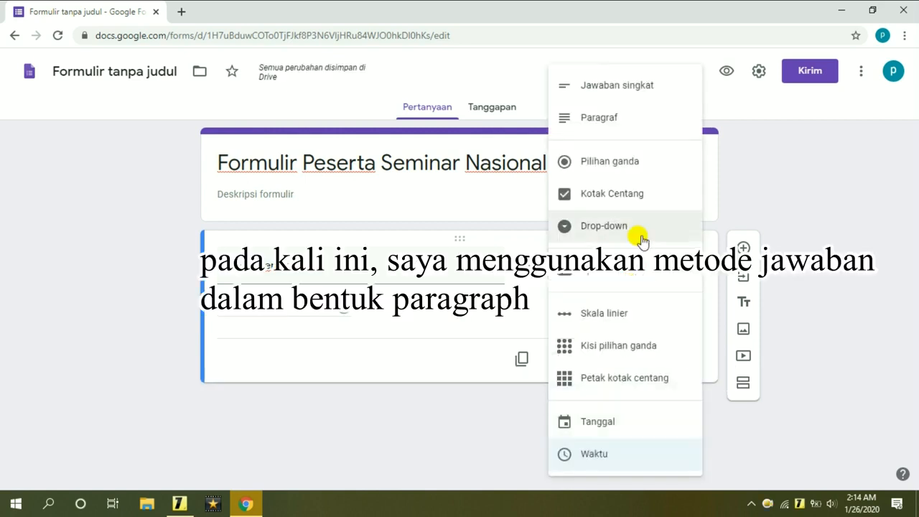
left_click(656, 117)
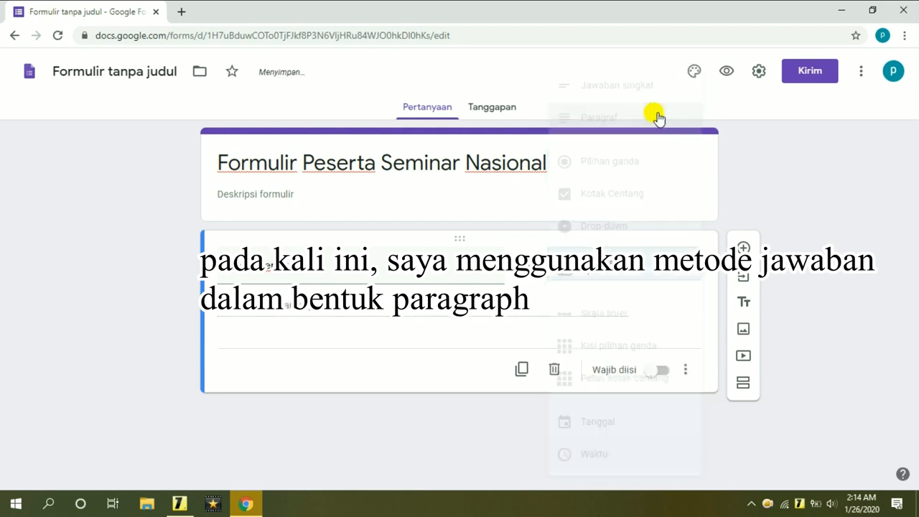
left_click(337, 275)
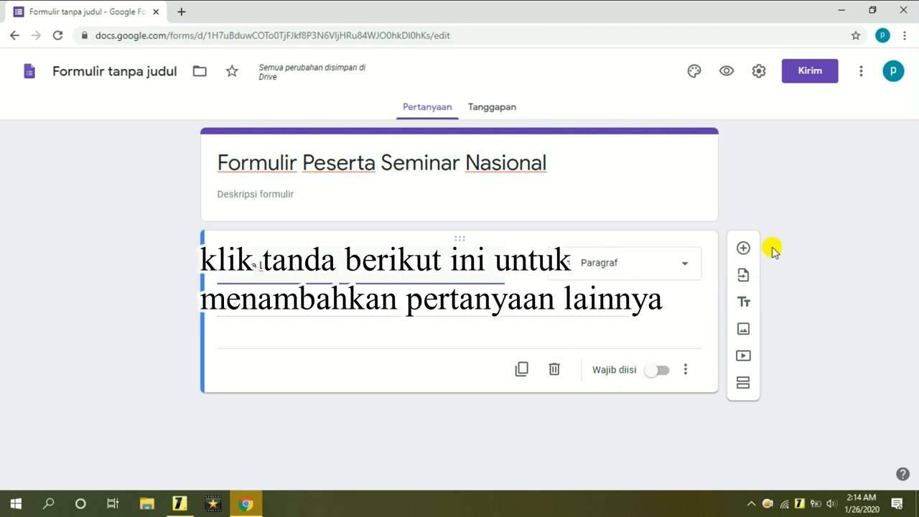
Add the 'Alamat Lengkap:' and 'Nomor HP atau WA' questions, setting the phone one to Paragraf.
left_click(744, 255)
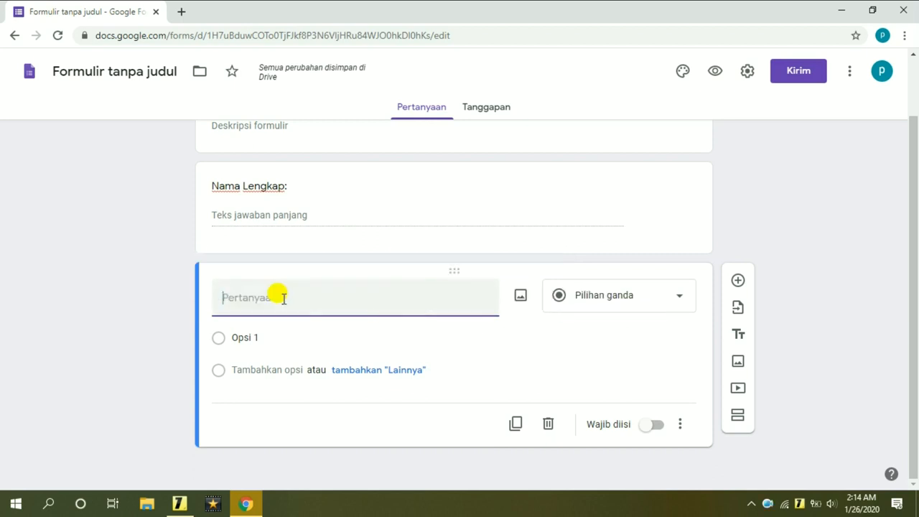
type("Alamat Lengkap:")
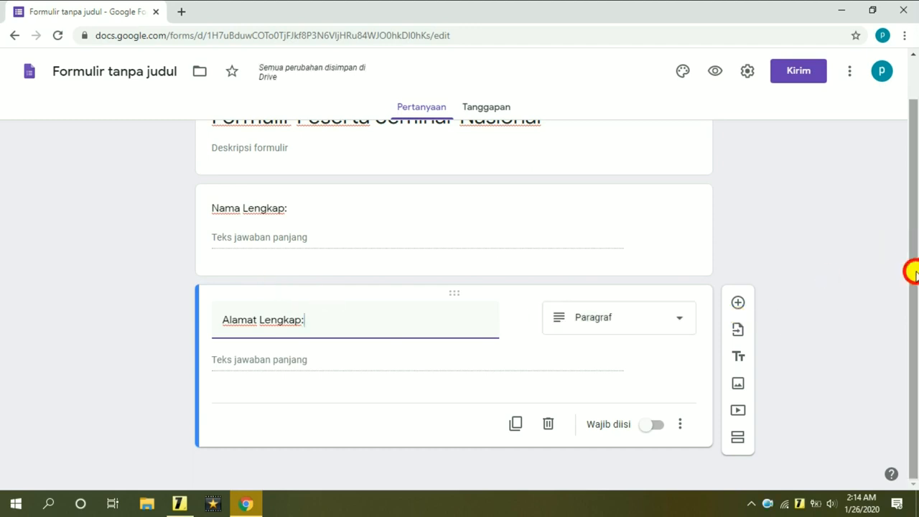
left_click(737, 305)
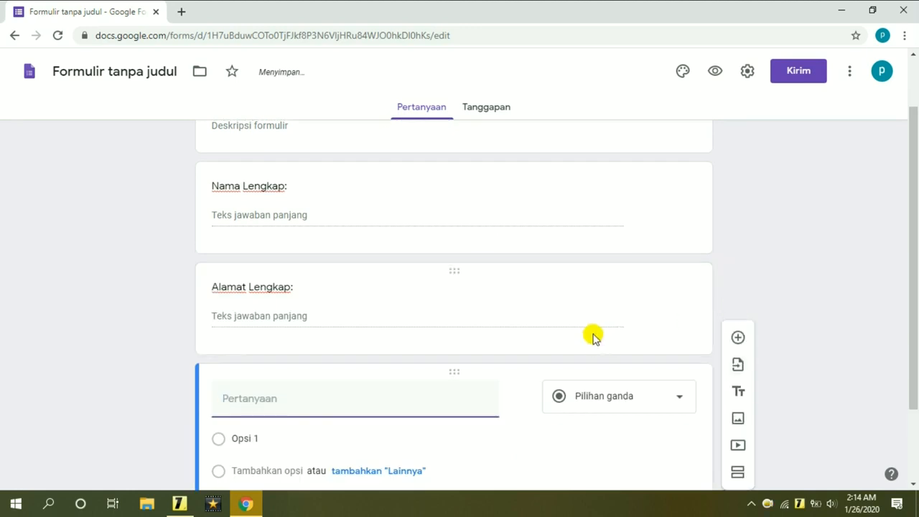
left_click_drag(915, 364, 915, 329)
left_click(288, 447)
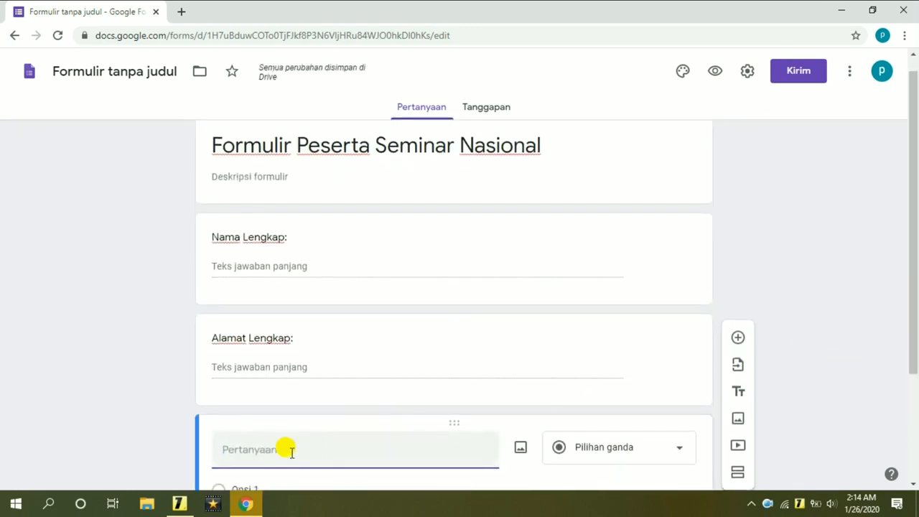
type("Nomor HP atau WA")
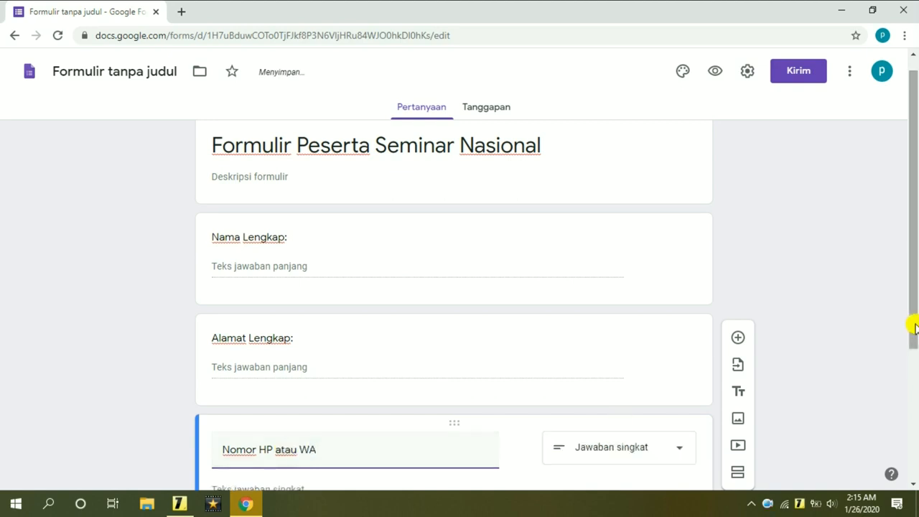
left_click_drag(913, 343, 910, 416)
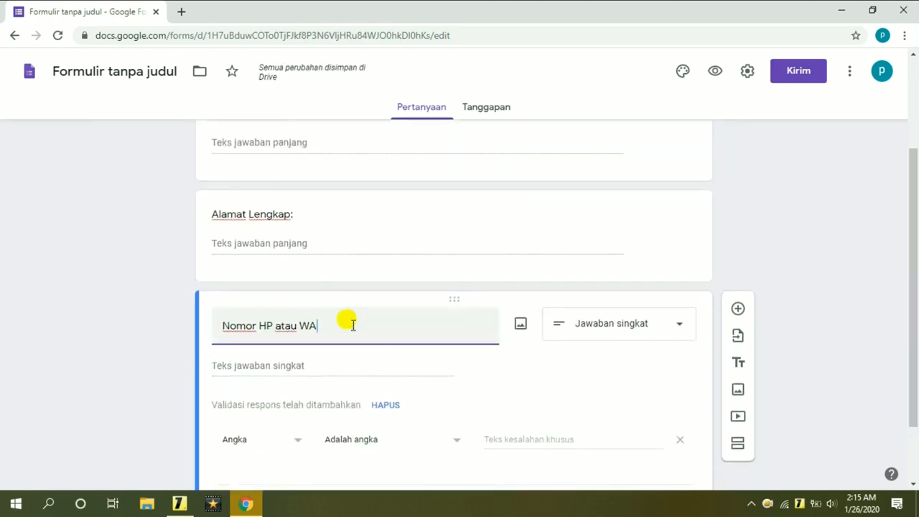
left_click(646, 327)
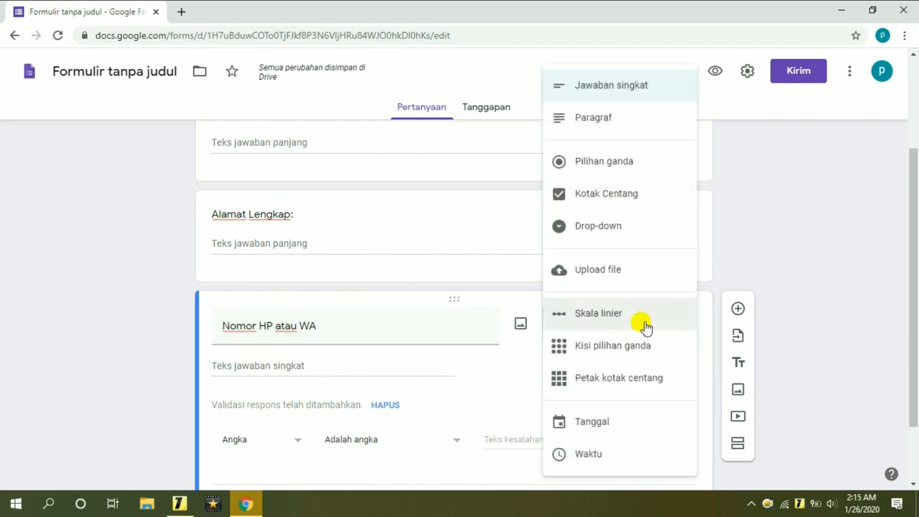
left_click(621, 122)
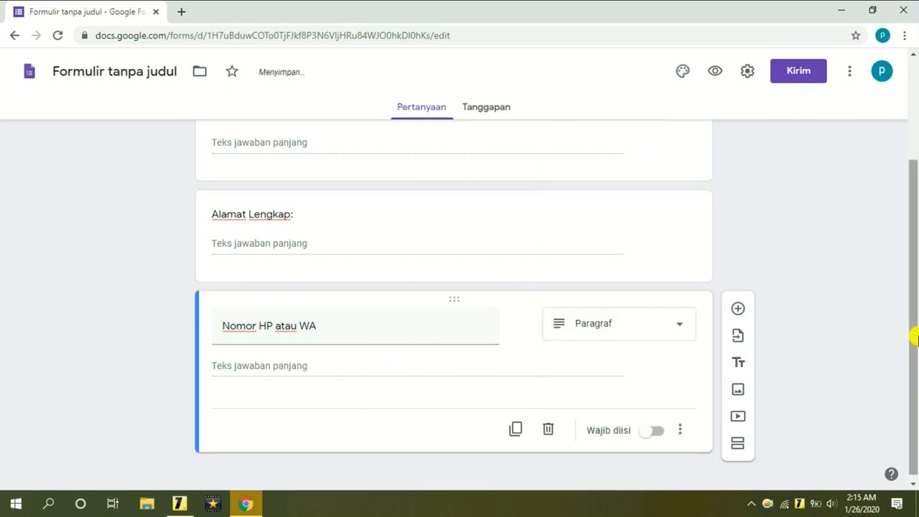
left_click_drag(913, 336, 913, 168)
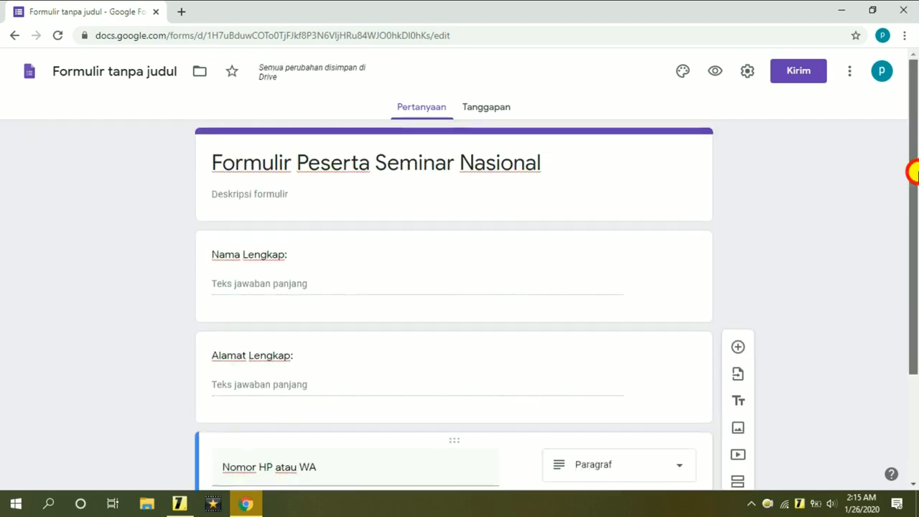
Preview the form and enter a test name, address and phone number.
left_click(717, 78)
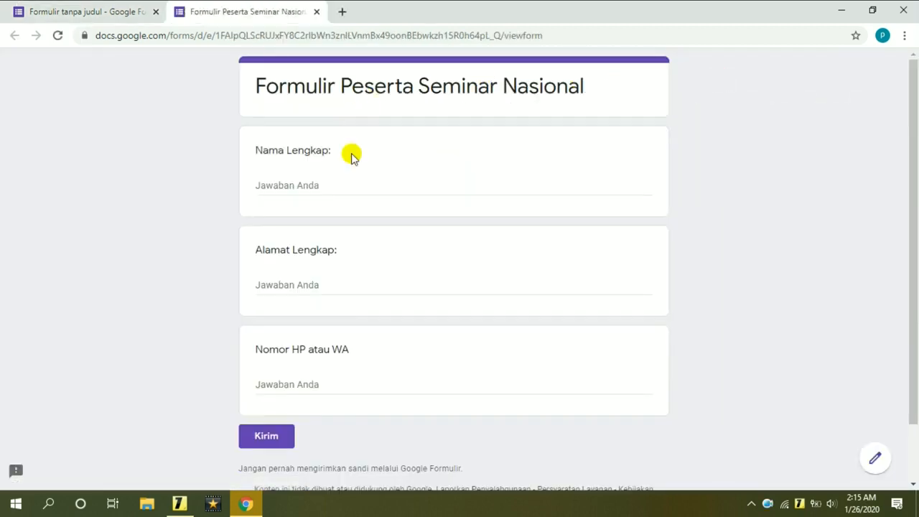
left_click(359, 188)
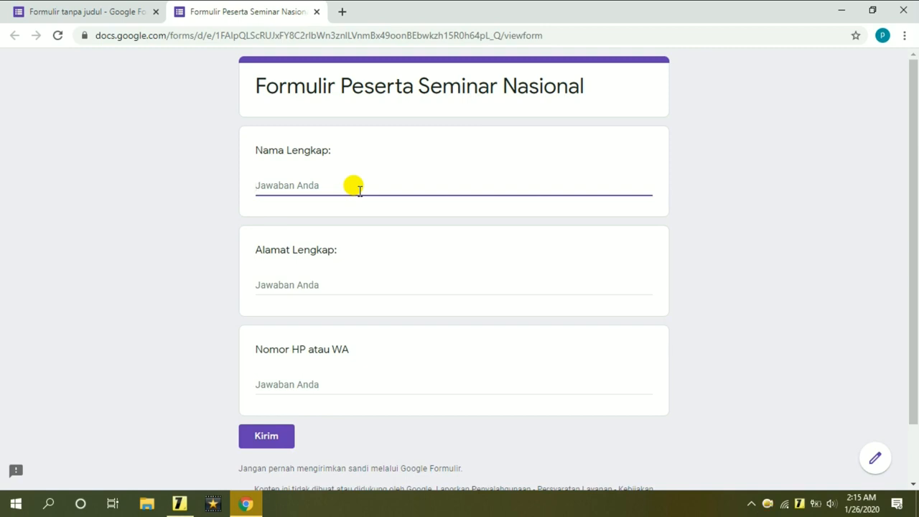
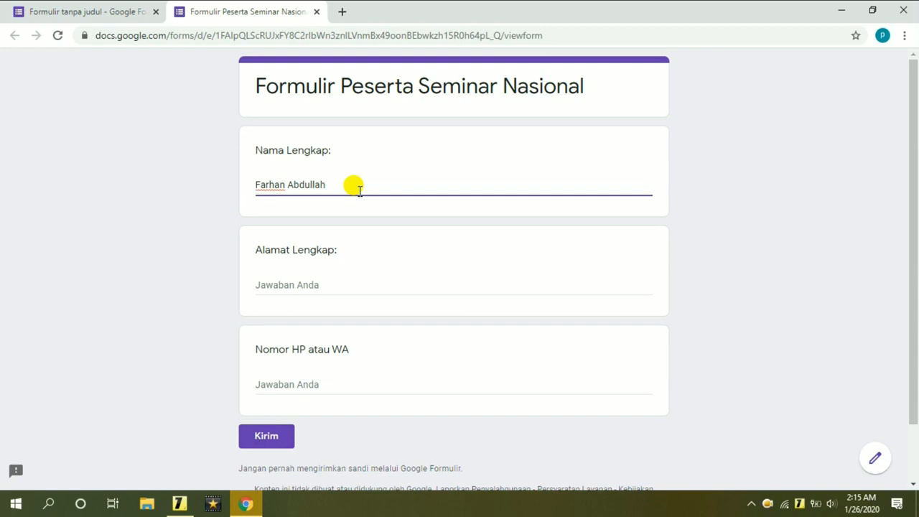
left_click(402, 280)
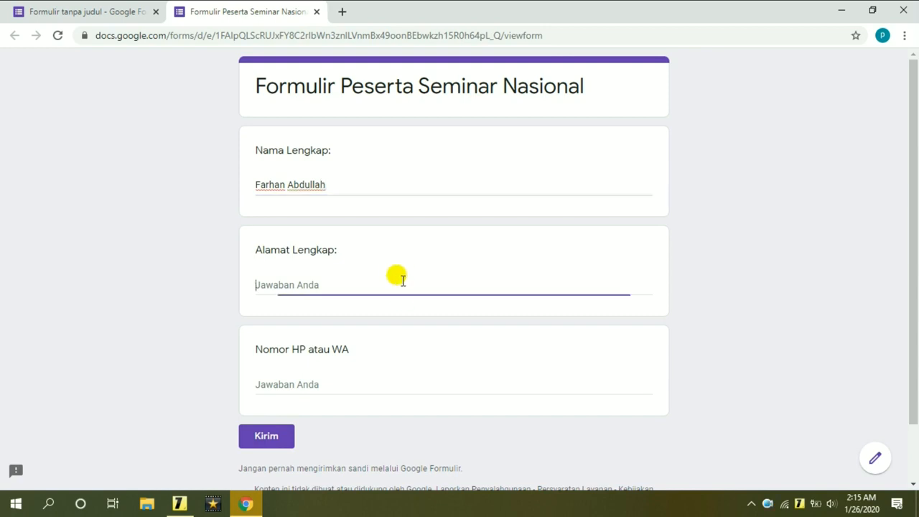
type("L")
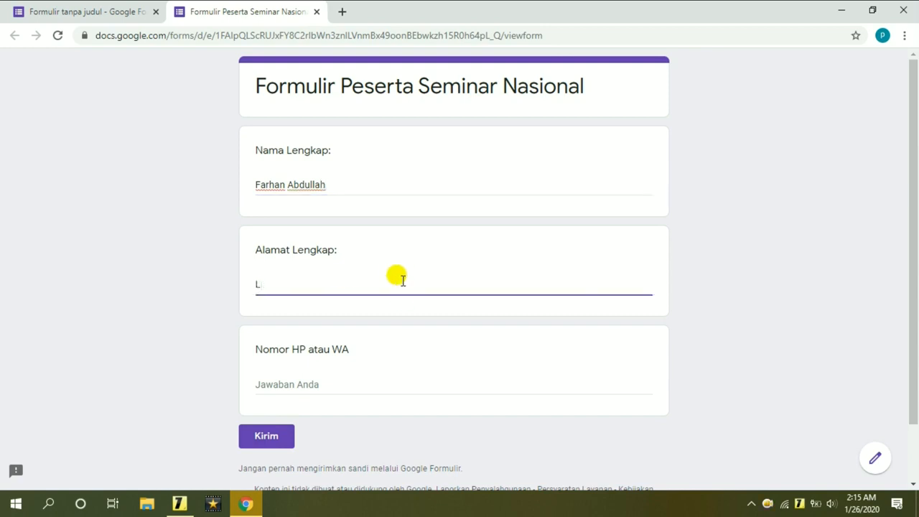
key("BackSpace")
type("J")
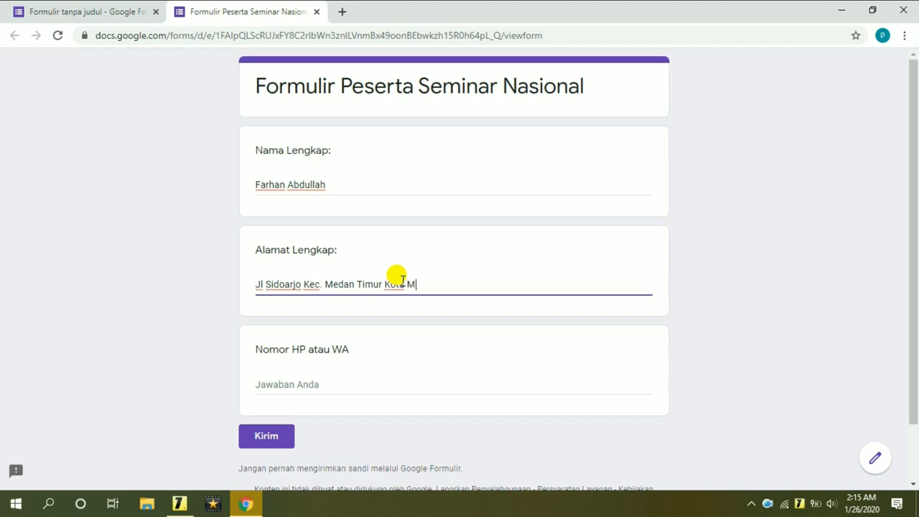
left_click(363, 380)
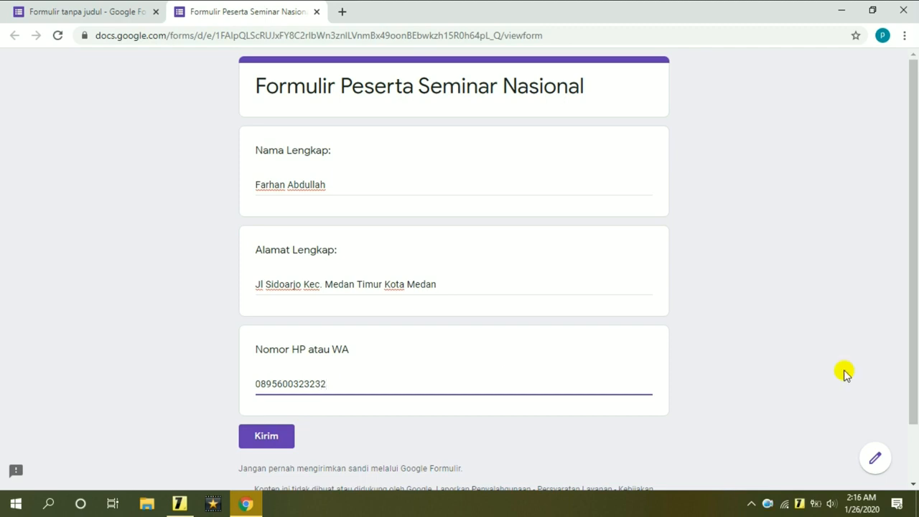
Send the test response with Kirim and return to the form editor tab.
left_click_drag(913, 350, 912, 418)
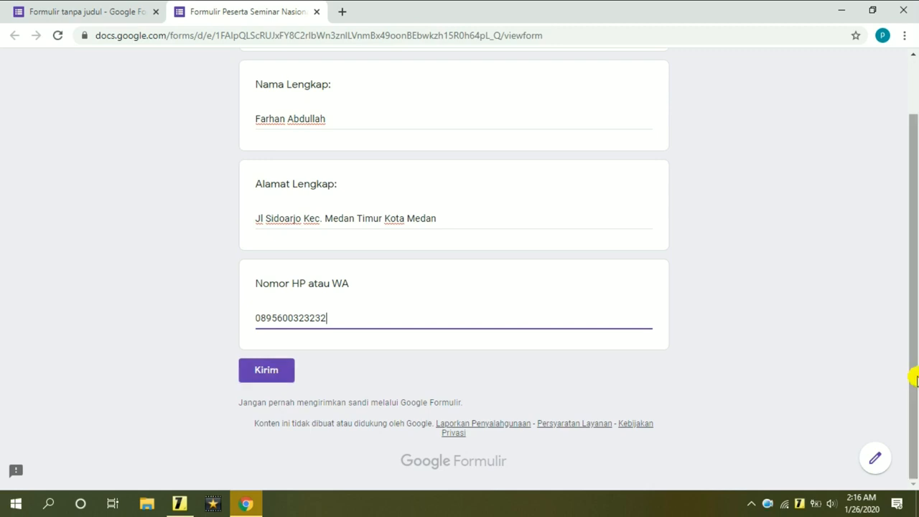
left_click_drag(911, 376, 911, 321)
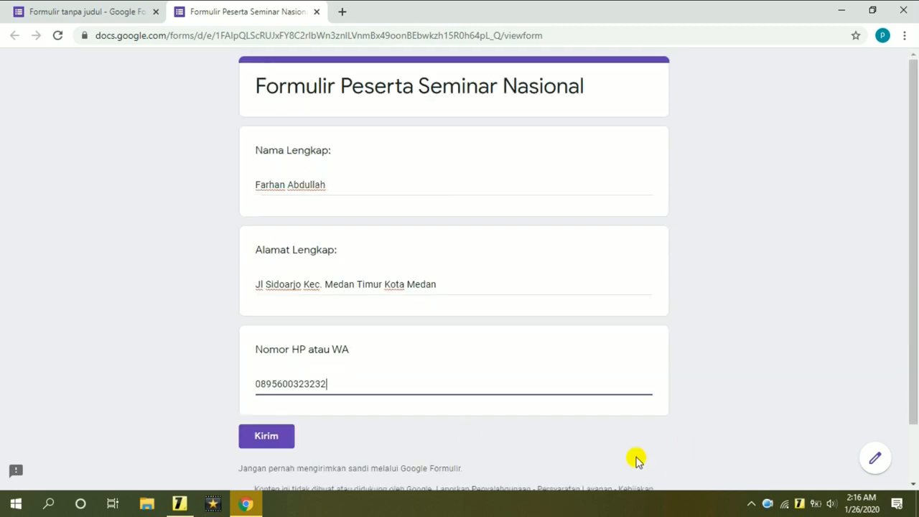
left_click(290, 440)
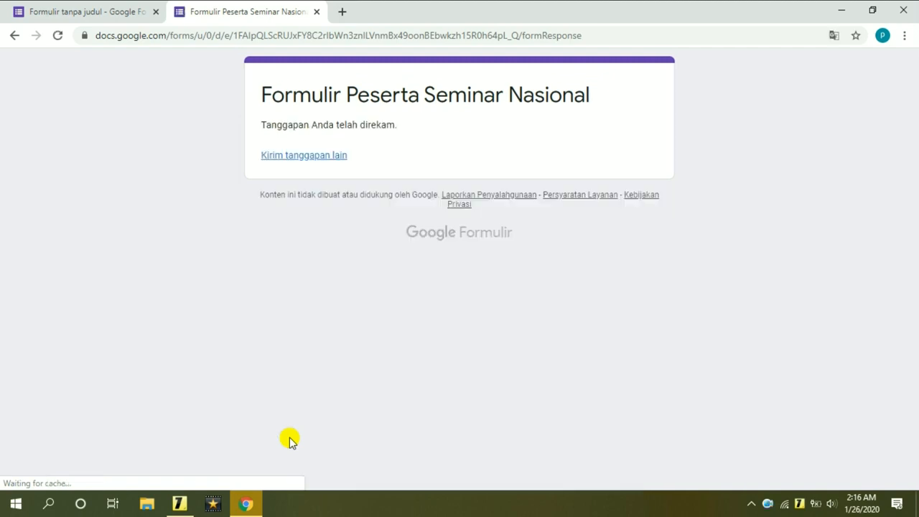
left_click(71, 7)
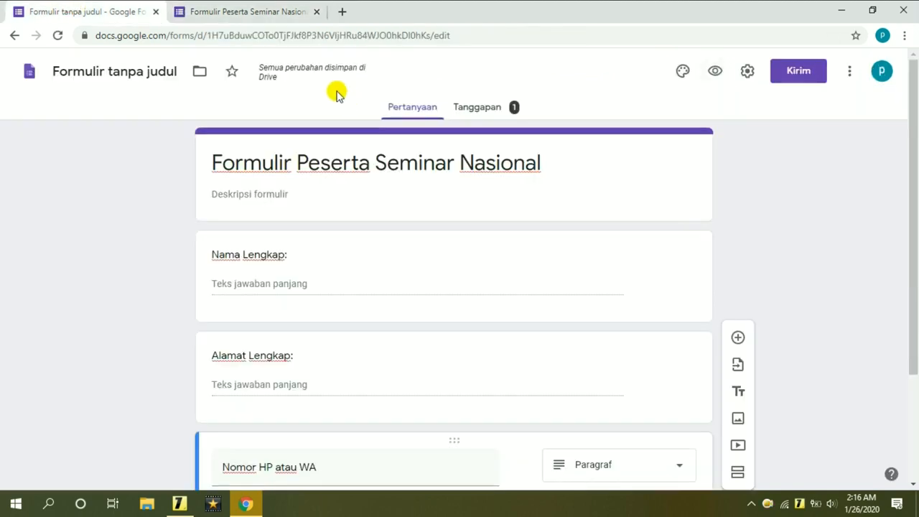
Create a linked response spreadsheet named 'Daftar Peserta (Tanggapan)' from the Tanggapan tab.
left_click(485, 114)
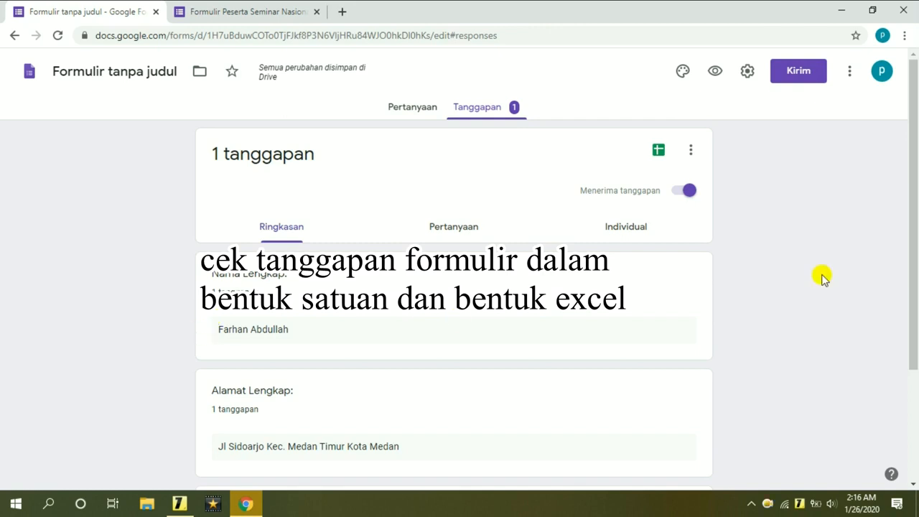
left_click_drag(911, 240, 908, 205)
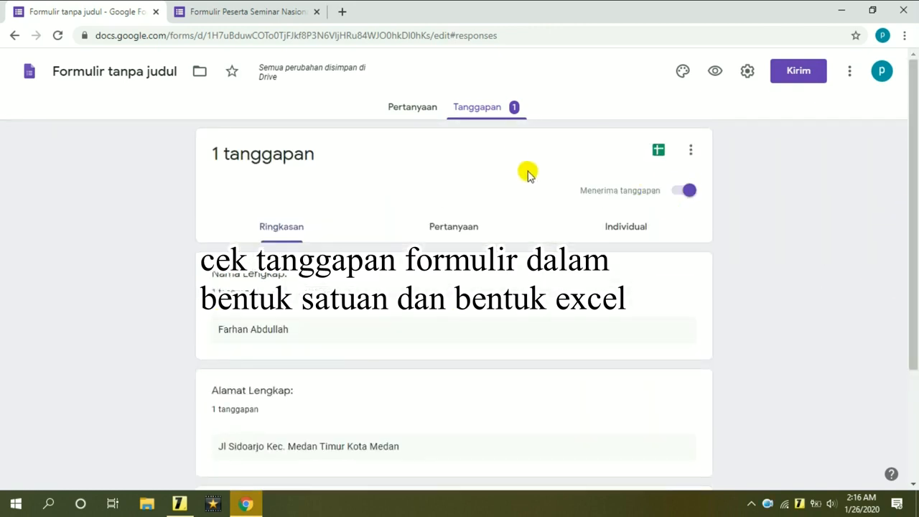
left_click(660, 151)
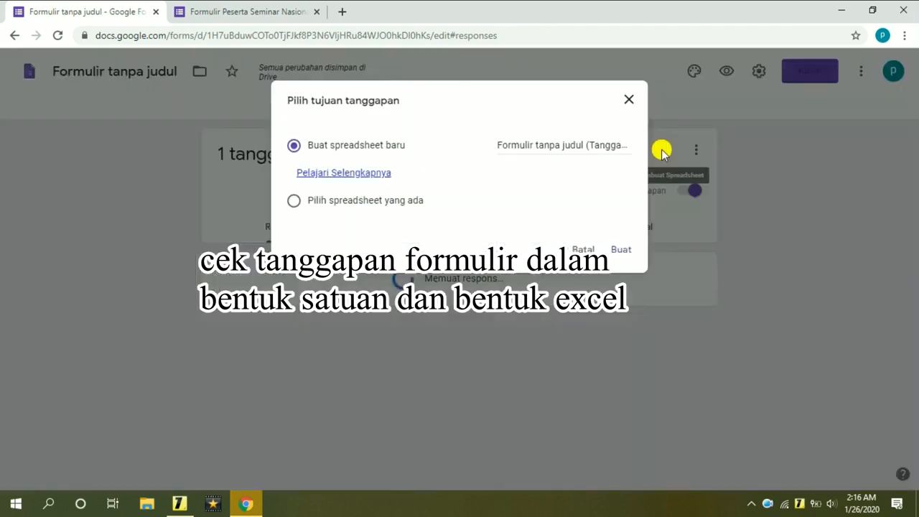
left_click(579, 145)
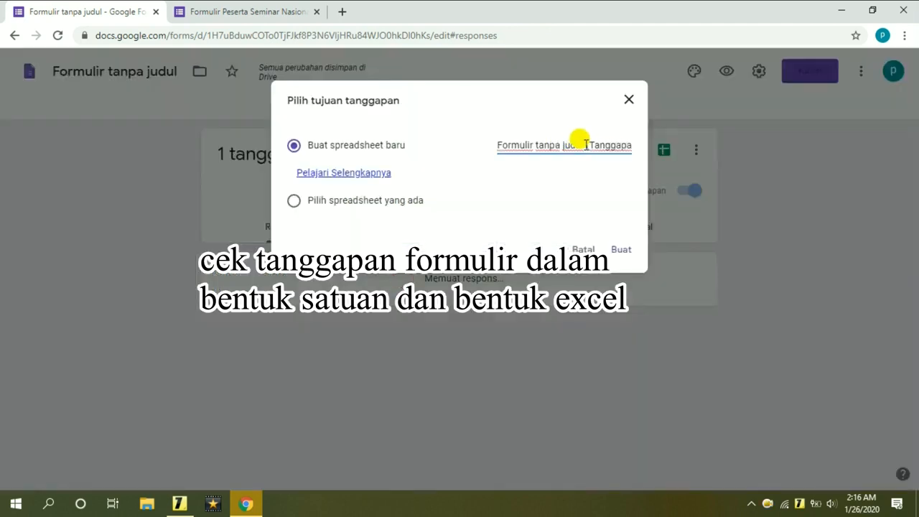
left_click_drag(584, 144, 481, 147)
type("Daftar ")
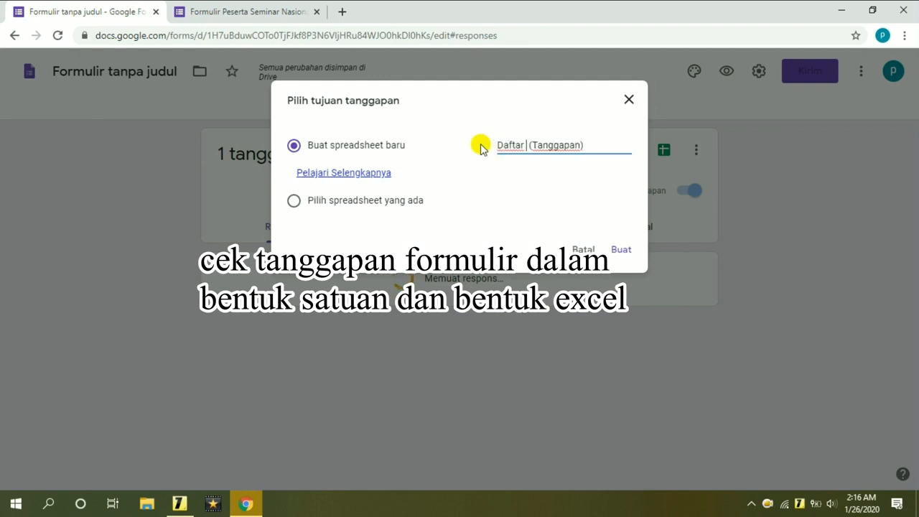
type("Peserta")
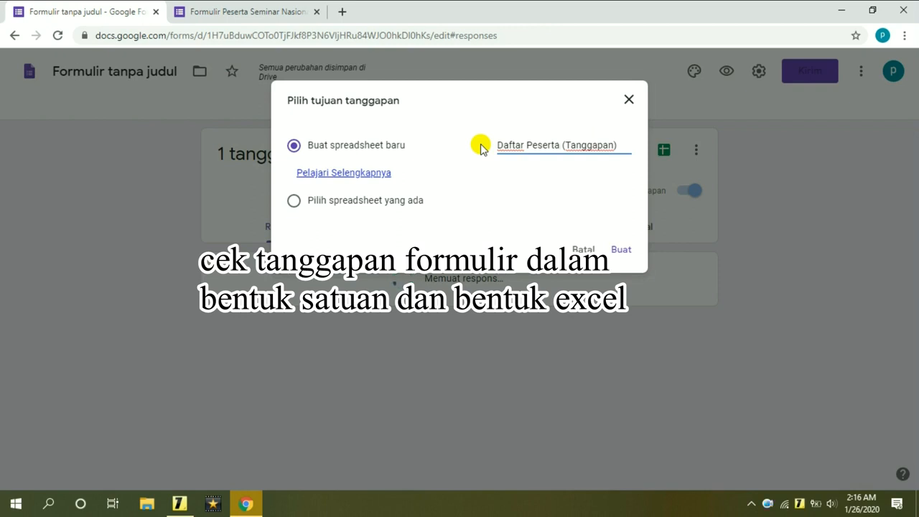
left_click(626, 256)
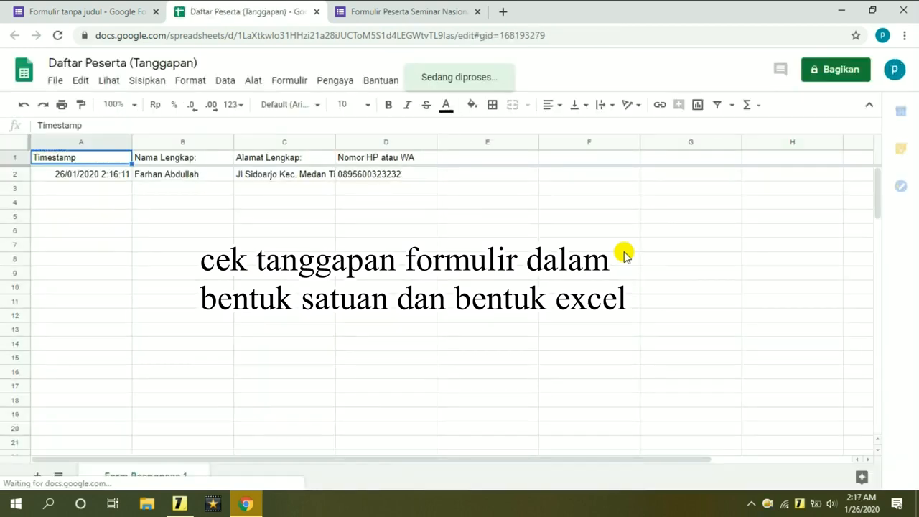
View the new response sheet, then return to the form's Pertanyaan page.
left_click(439, 6)
left_click(233, 5)
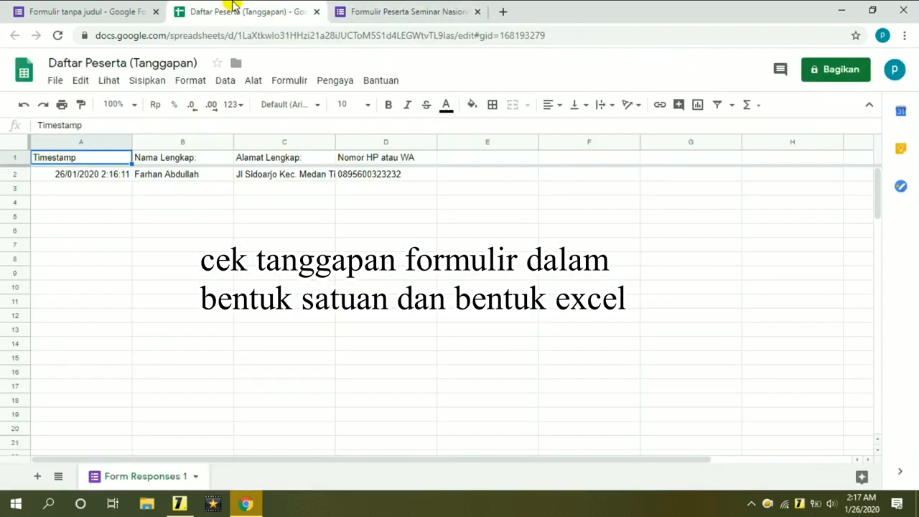
left_click(97, 7)
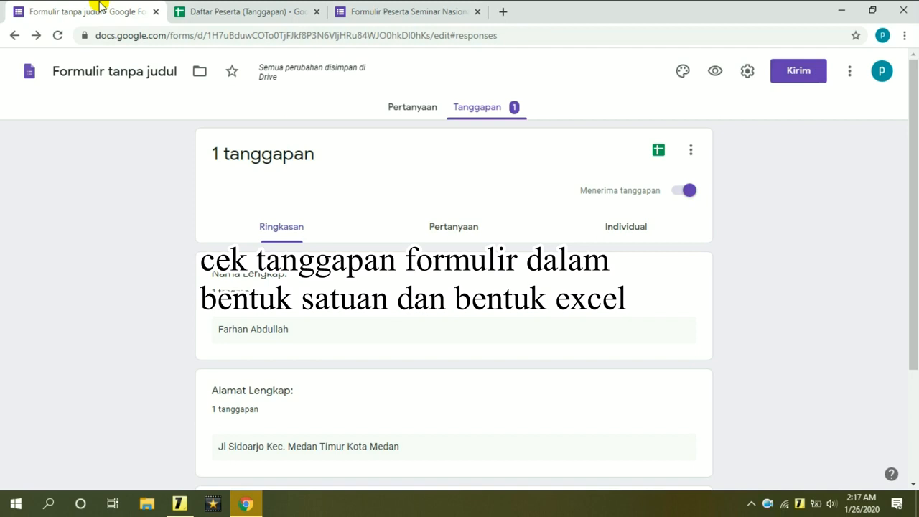
left_click(411, 112)
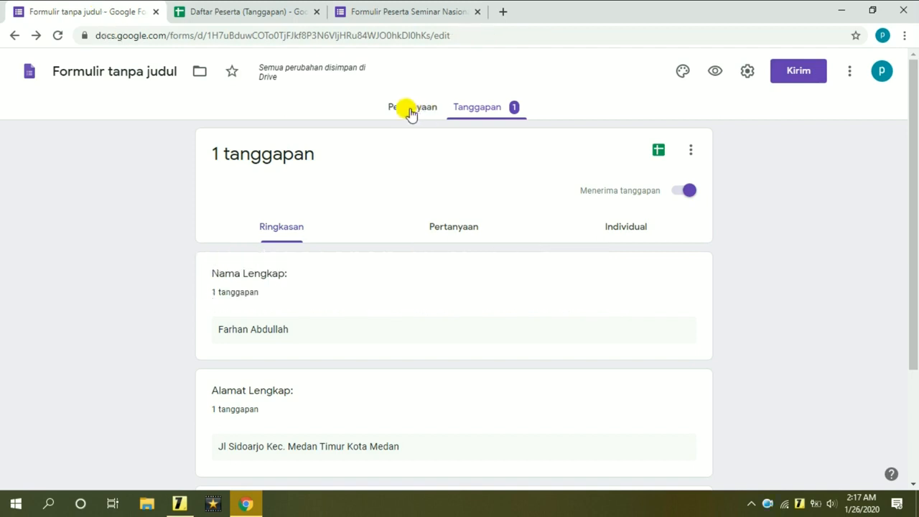
Preview the live form, enter a participant's full name, address and phone number, and send it.
left_click(715, 75)
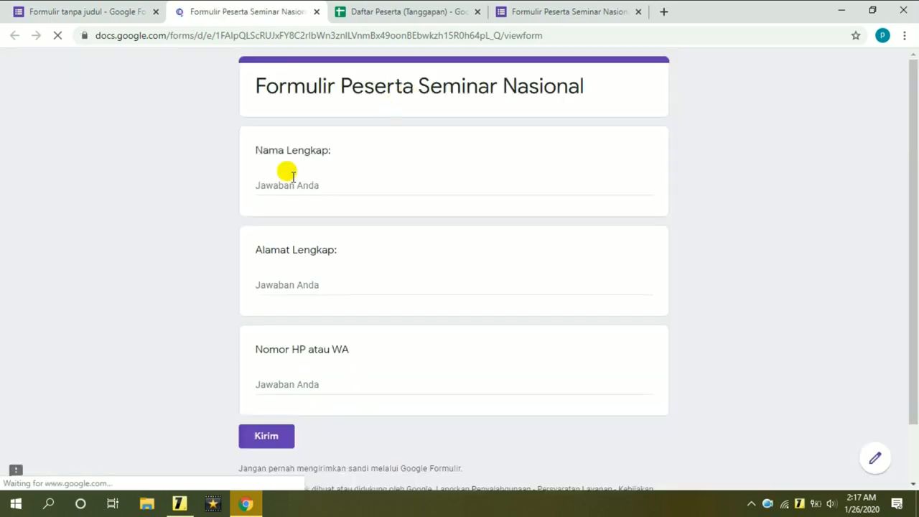
left_click(372, 184)
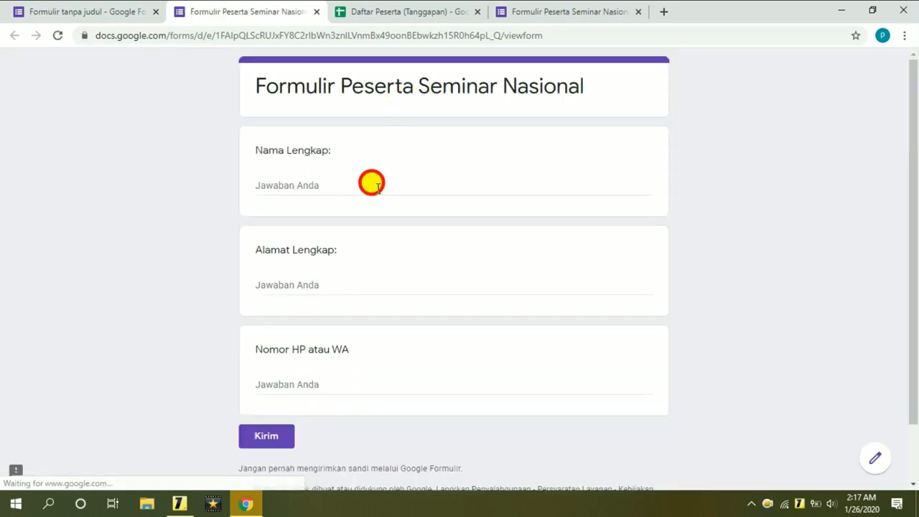
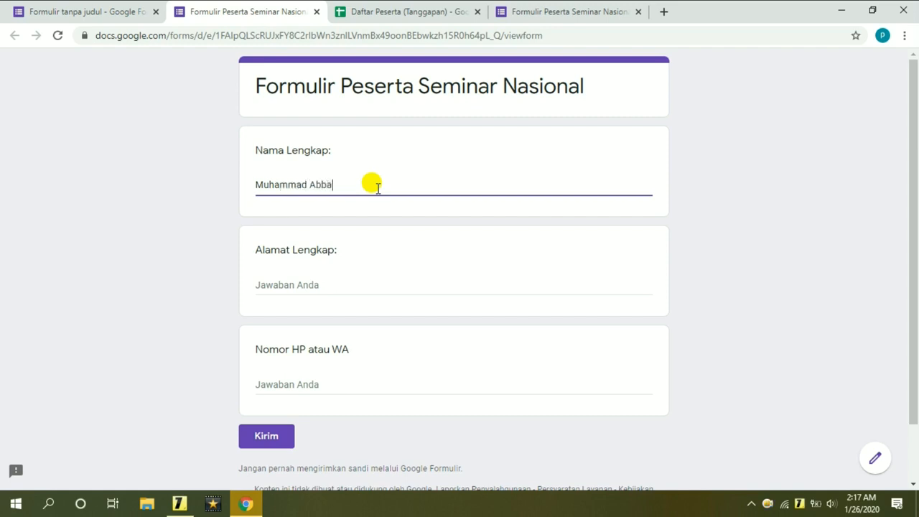
left_click(295, 278)
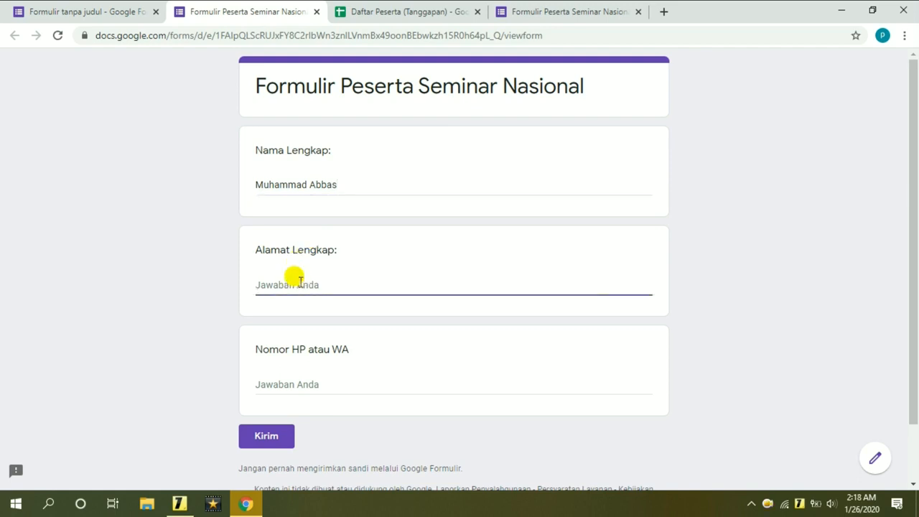
type("Kec. Kuala Jati Kota")
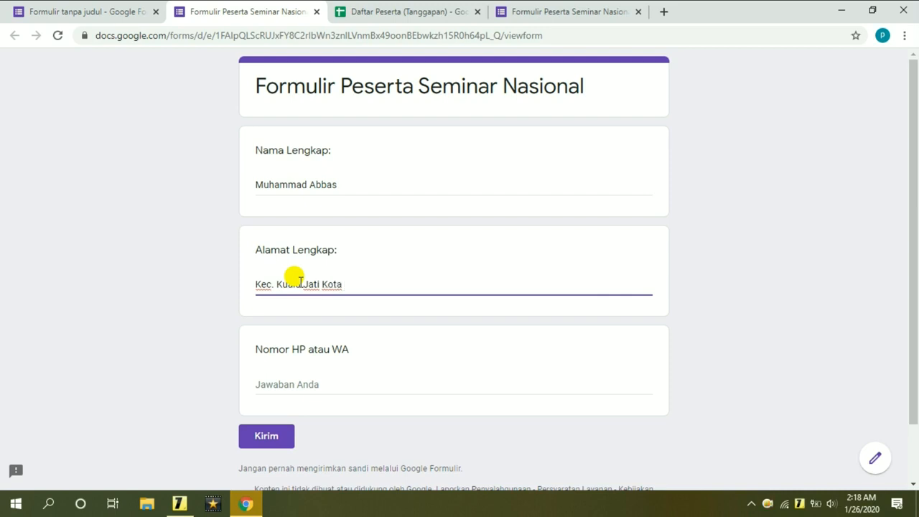
type(" Bangka")
left_click(299, 381)
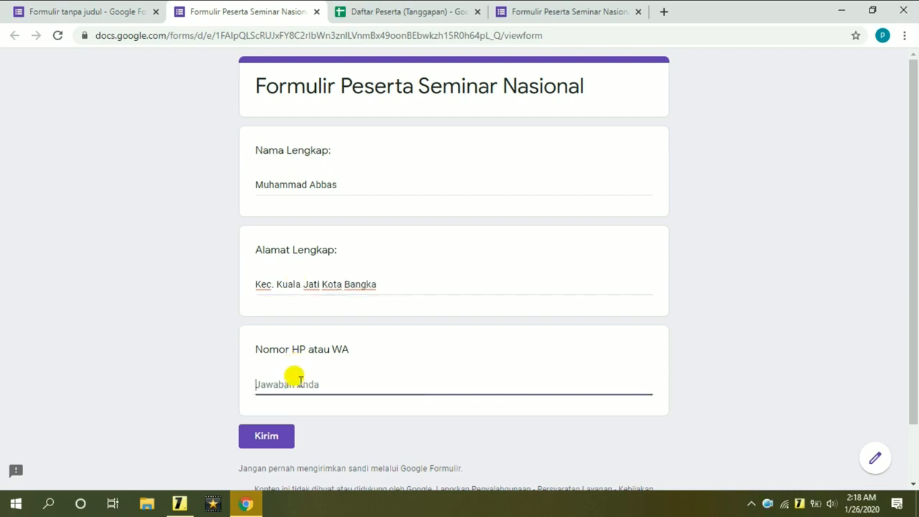
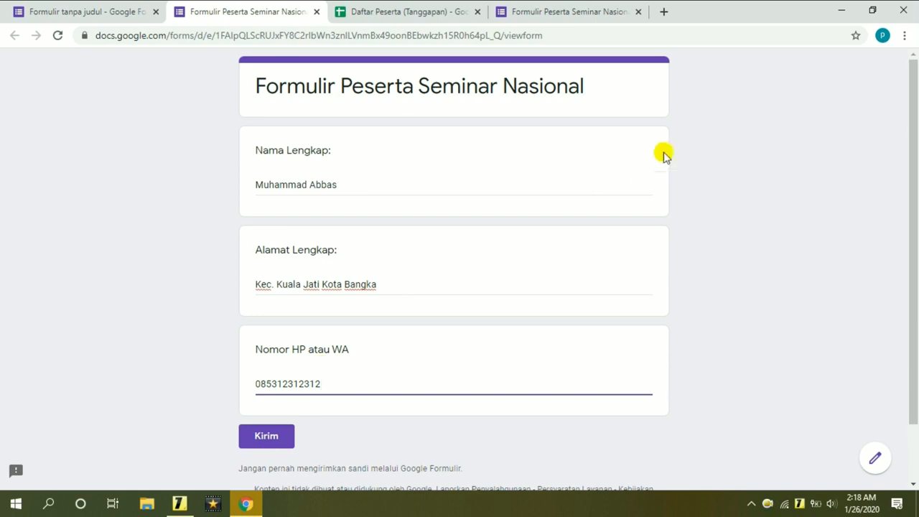
left_click_drag(911, 134, 903, 242)
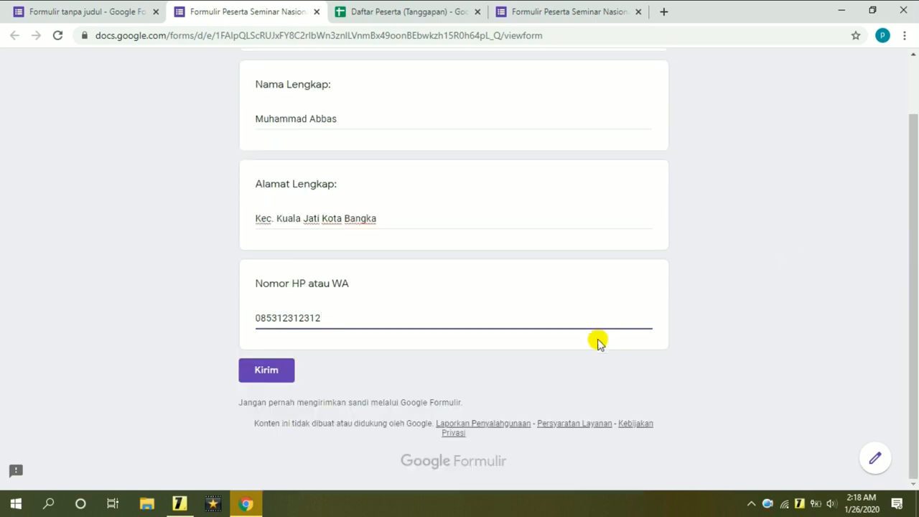
left_click(285, 374)
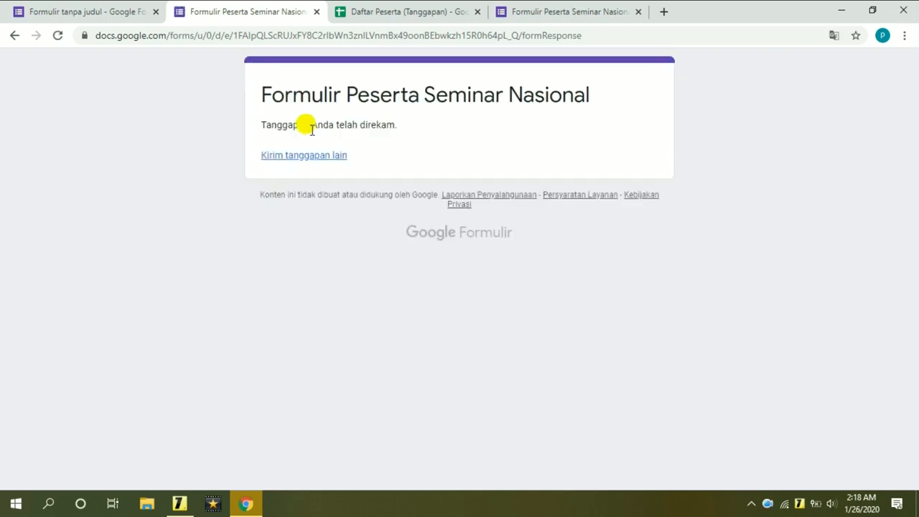
left_click_drag(255, 121, 392, 124)
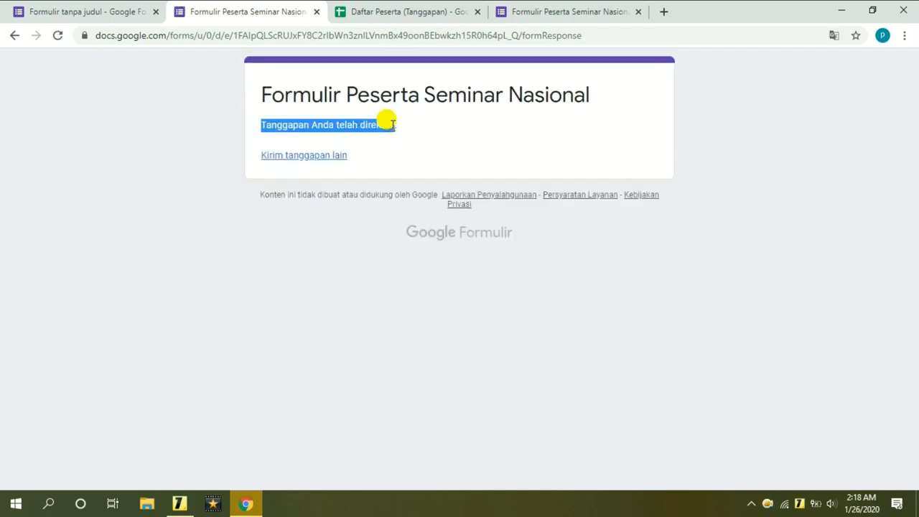
Check the second response appears as row 3 of Daftar Peserta (Tanggapan), then minimize Chrome.
left_click(436, 130)
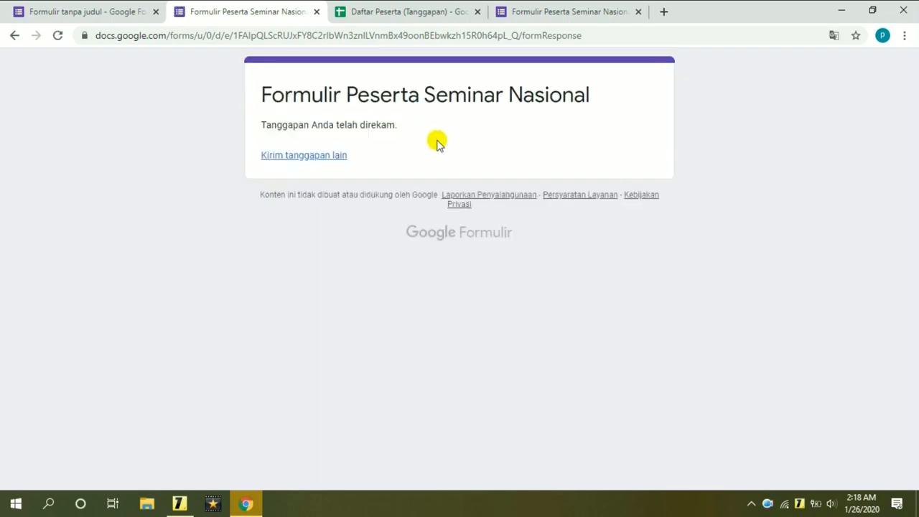
left_click(436, 16)
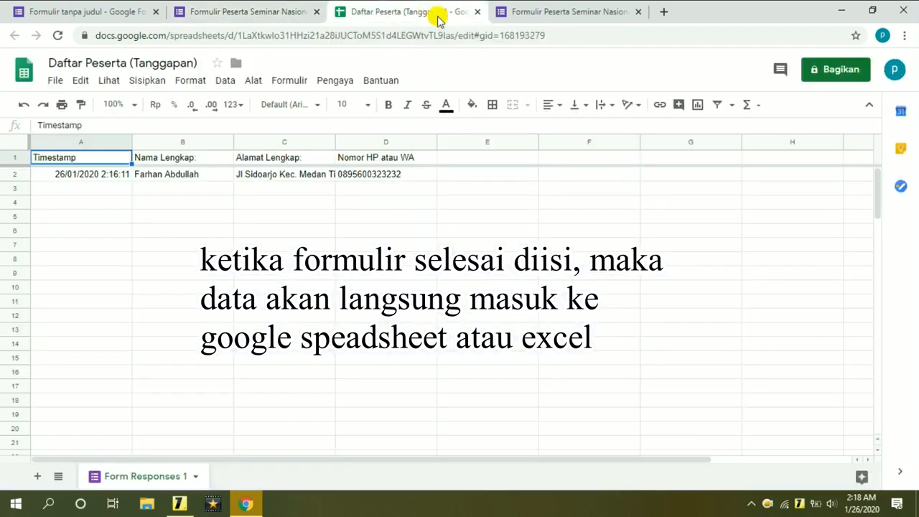
left_click(179, 232)
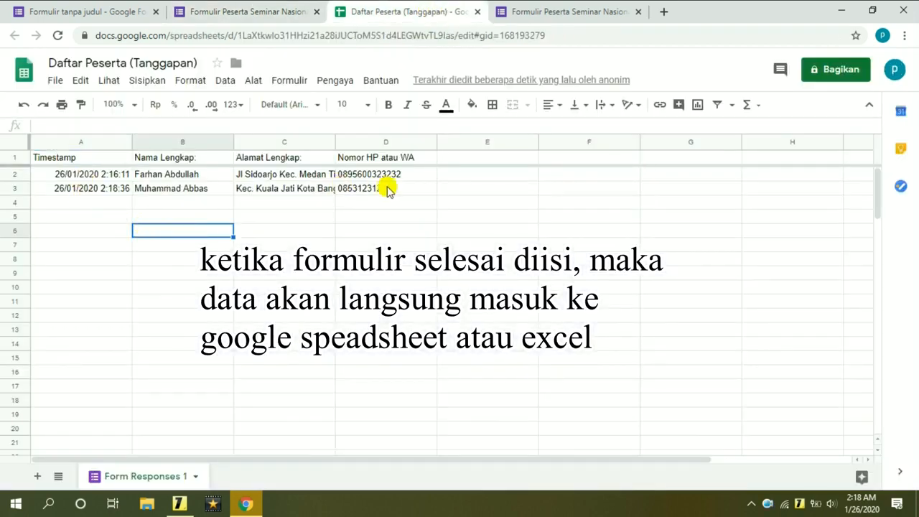
left_click_drag(108, 174, 404, 206)
left_click(397, 226)
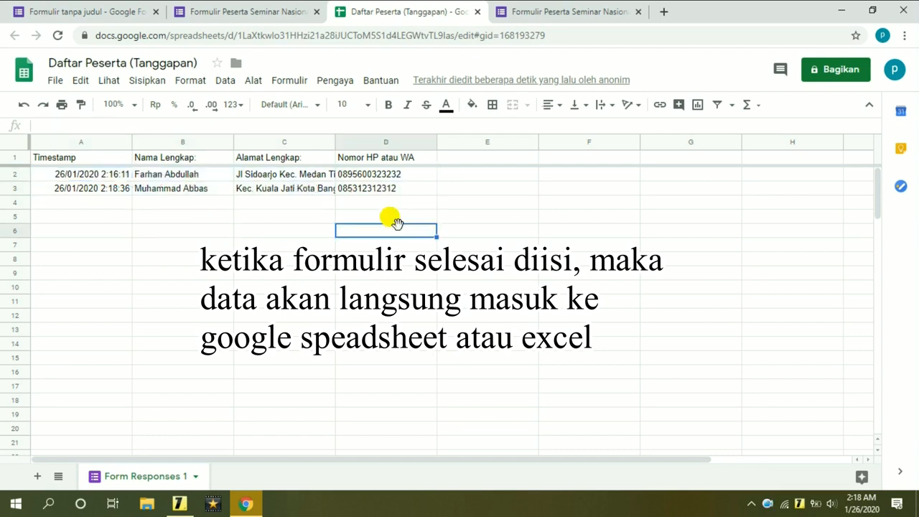
left_click(841, 11)
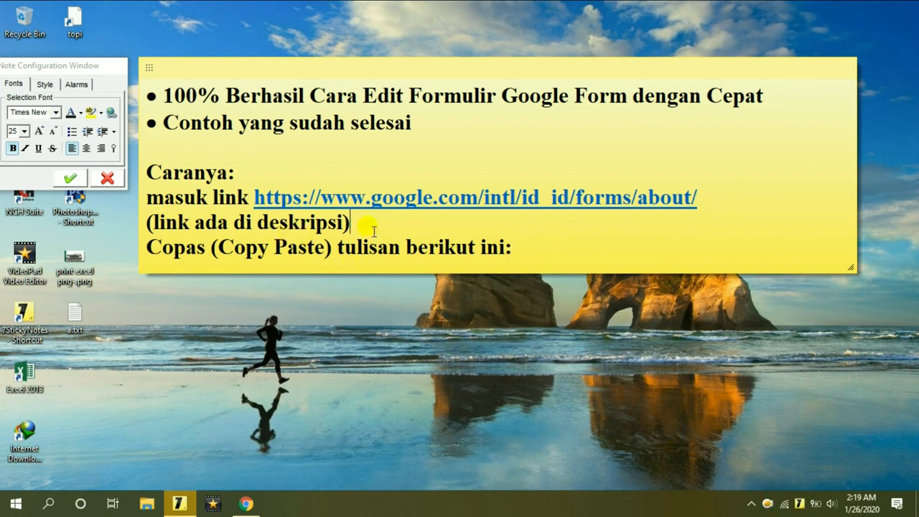
Highlight the sticky note's title line, then bring Chrome back to the front.
left_click_drag(163, 95, 764, 96)
left_click(764, 96)
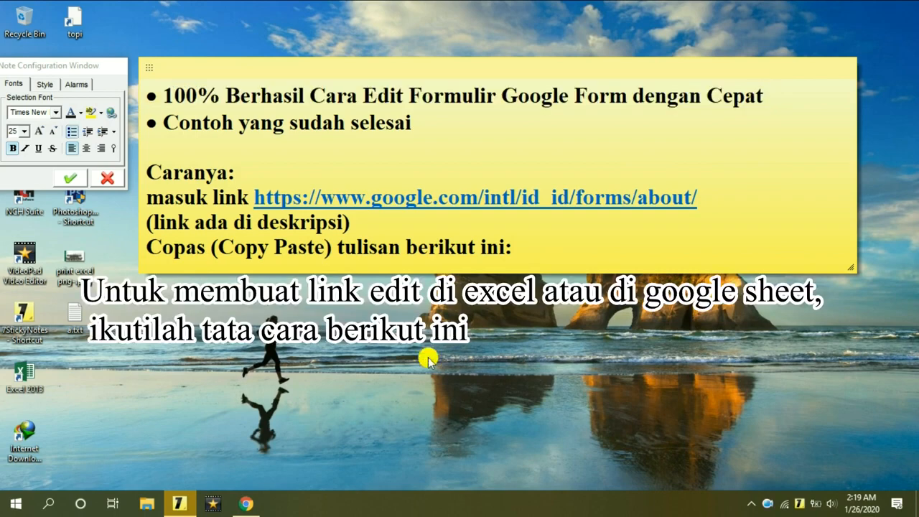
left_click(246, 501)
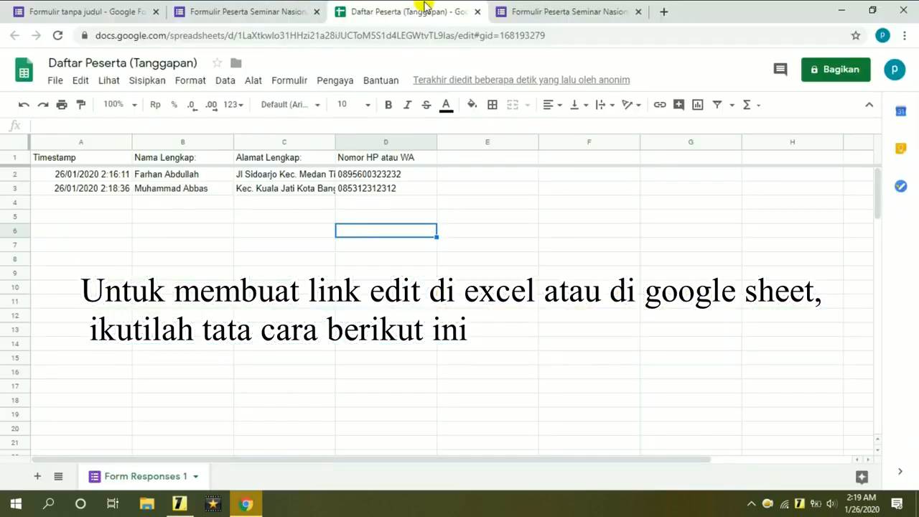
Close the two extra live-form tabs, leaving the form editor active.
left_click(512, 12)
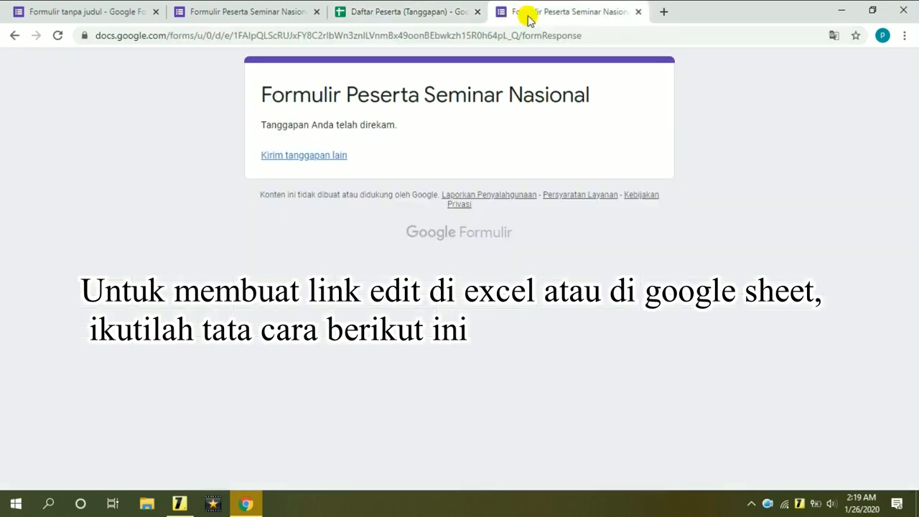
left_click(641, 12)
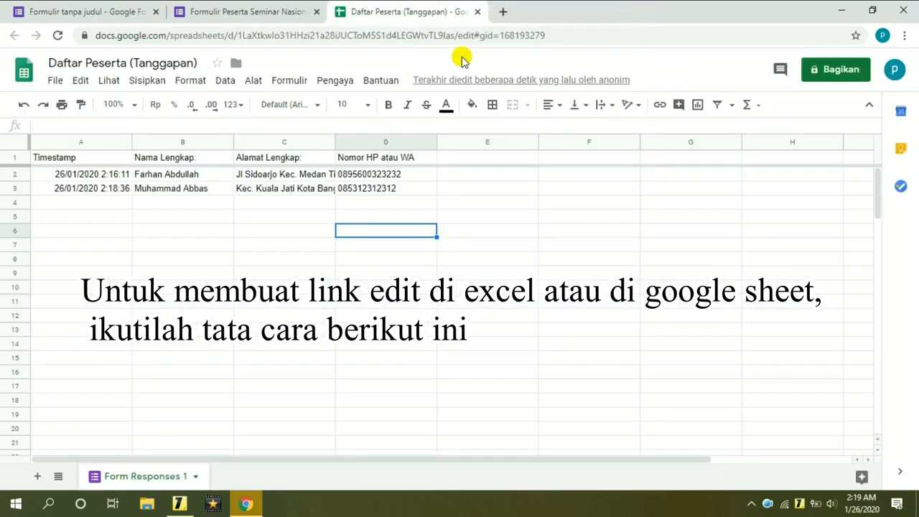
left_click(266, 12)
left_click(317, 11)
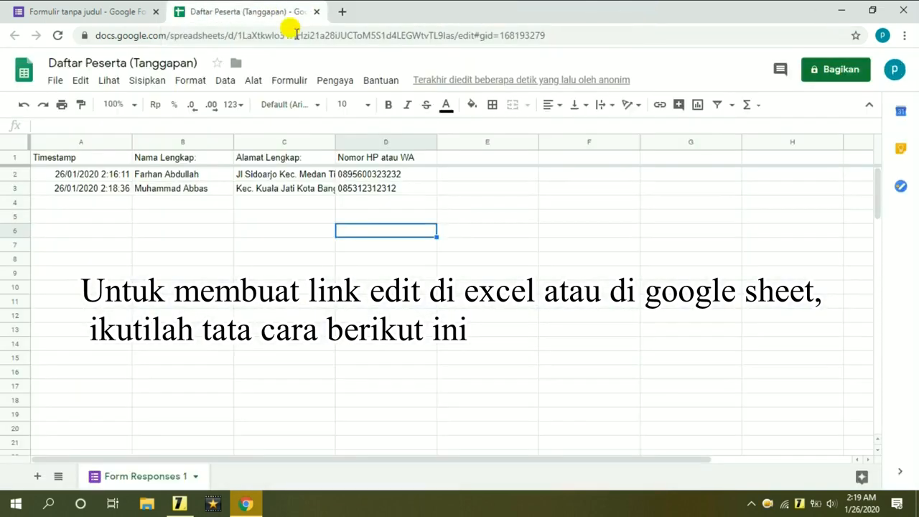
left_click(21, 12)
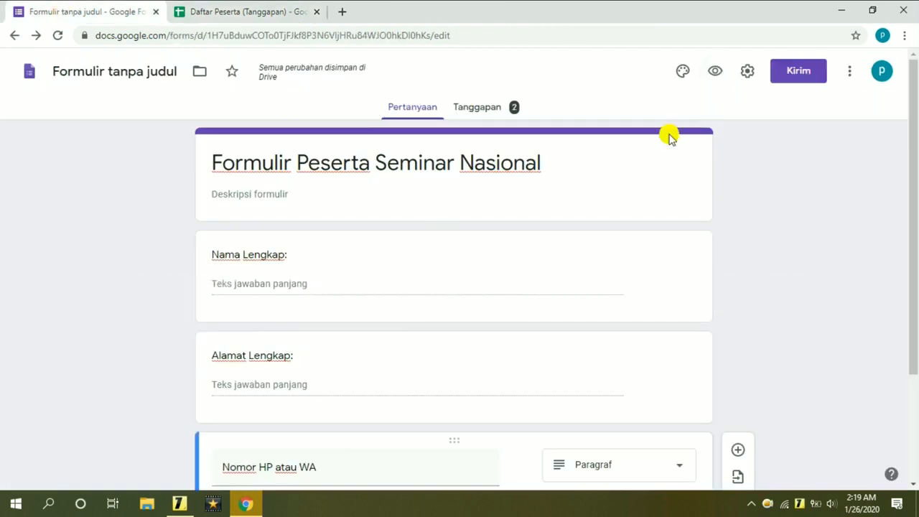
Tick 'Edit setelah mengirimkan' in Setelan > Umum, save it, and minimize Chrome.
left_click(747, 72)
left_click(314, 138)
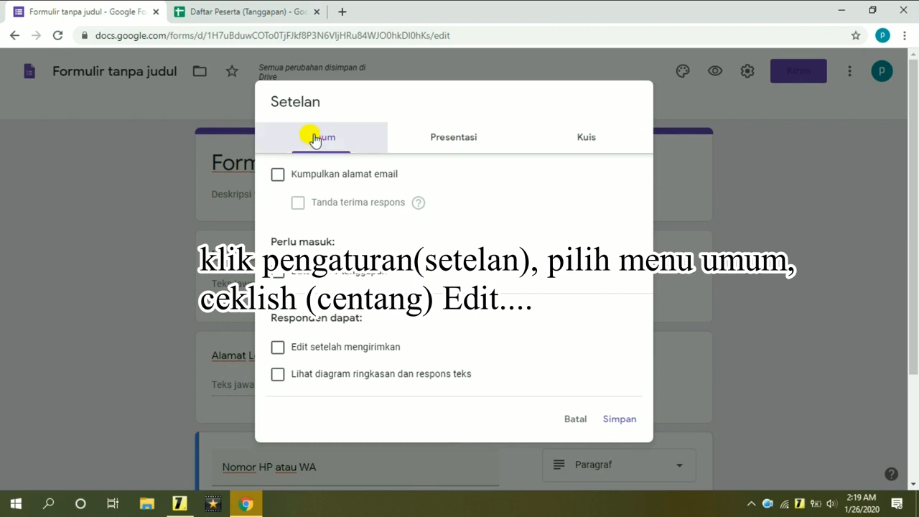
left_click(278, 349)
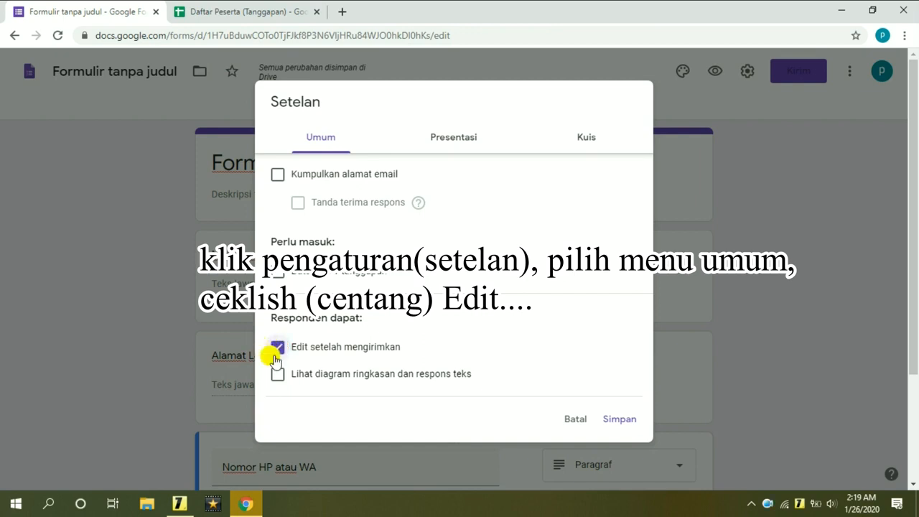
left_click(278, 352)
left_click(279, 352)
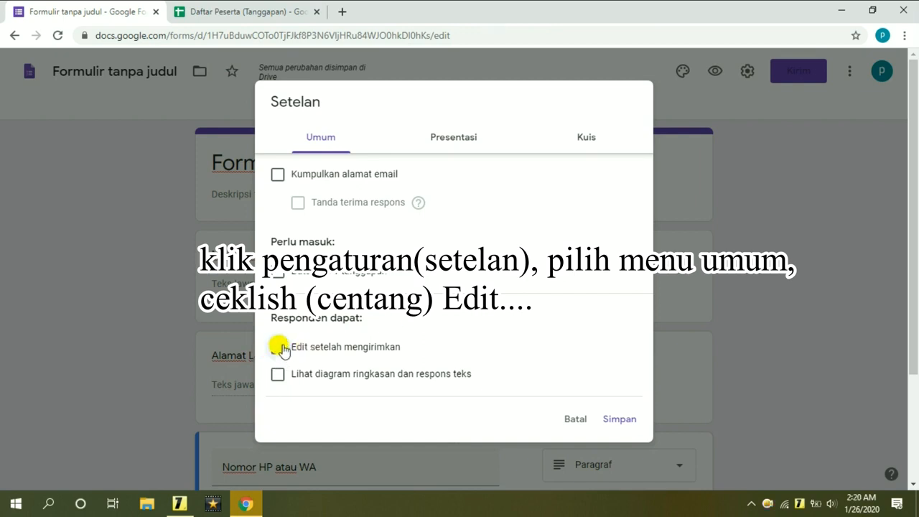
left_click(621, 419)
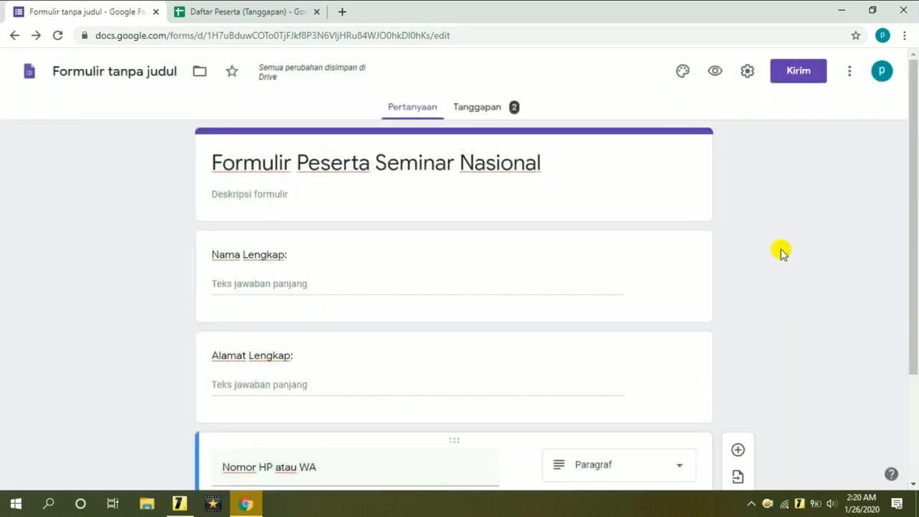
left_click(850, 16)
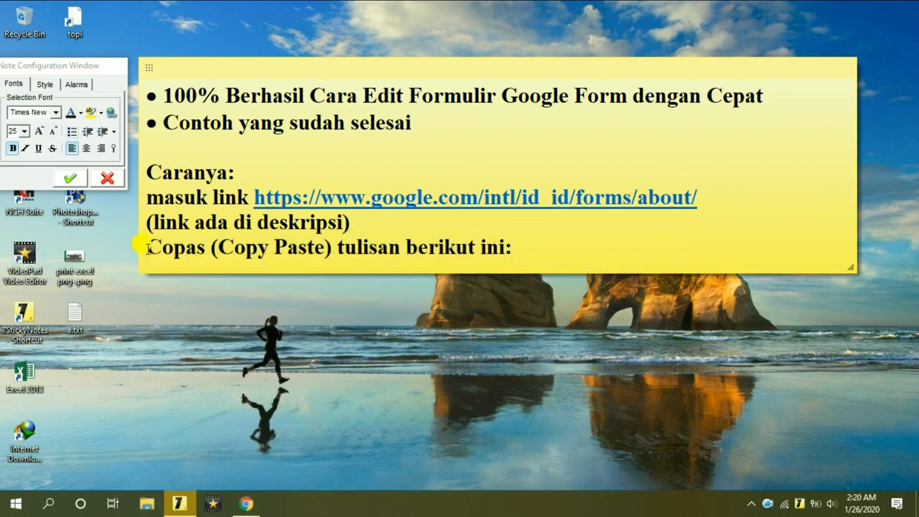
left_click_drag(147, 247, 516, 248)
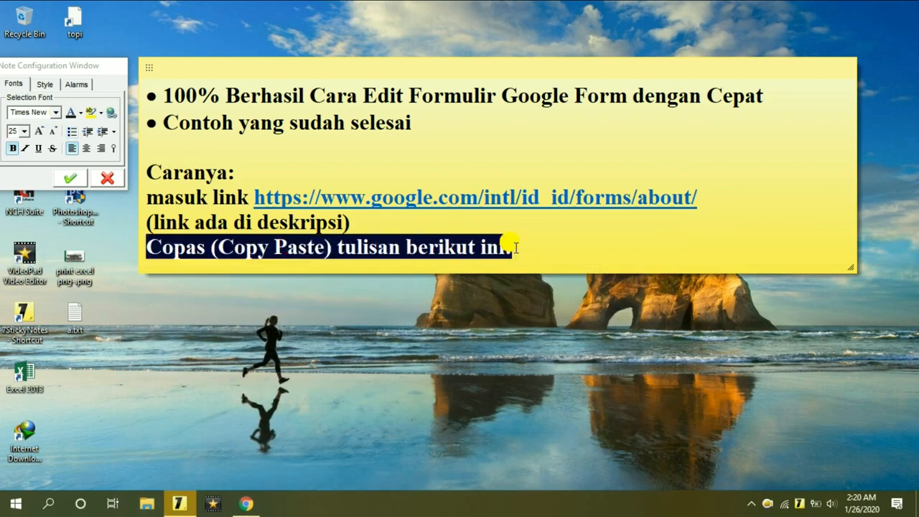
left_click(516, 248)
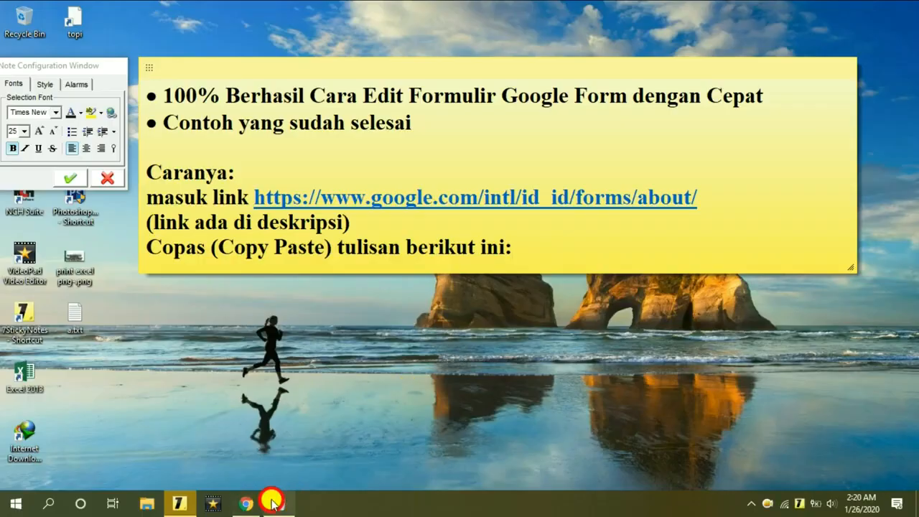
Maximize a.txt in Notepad, copy its entire script, then minimize it and restore the browser.
left_click(276, 502)
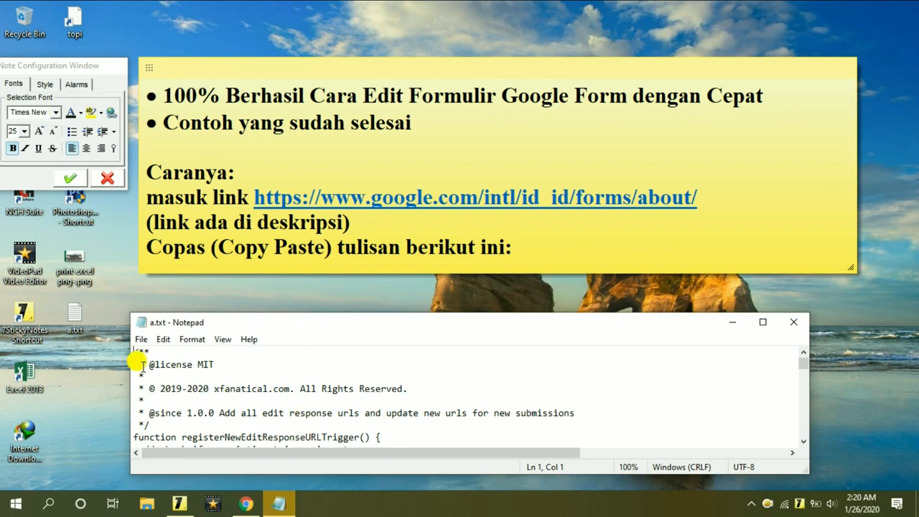
left_click(763, 322)
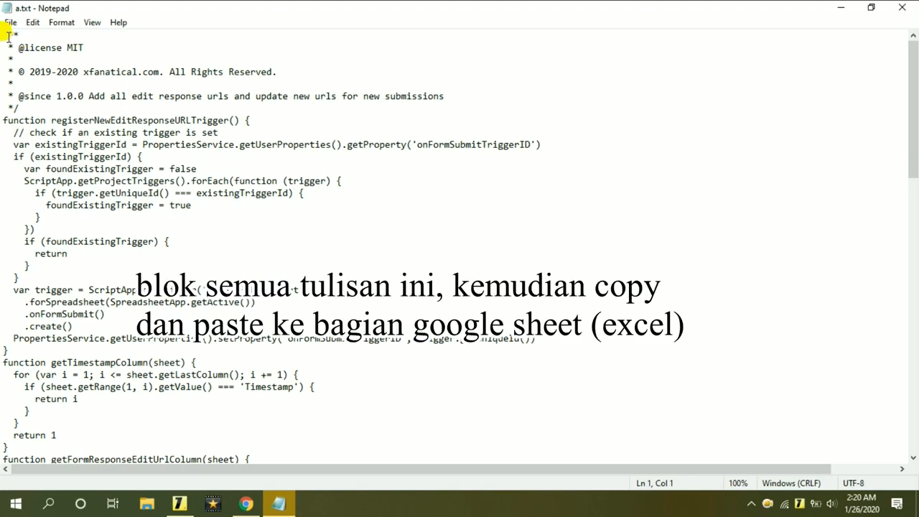
left_click_drag(3, 35, 293, 447)
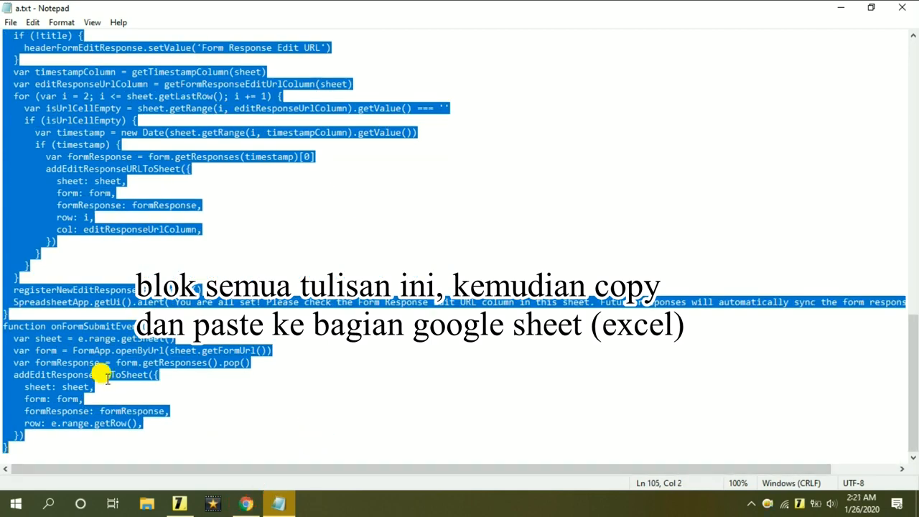
right_click(84, 337)
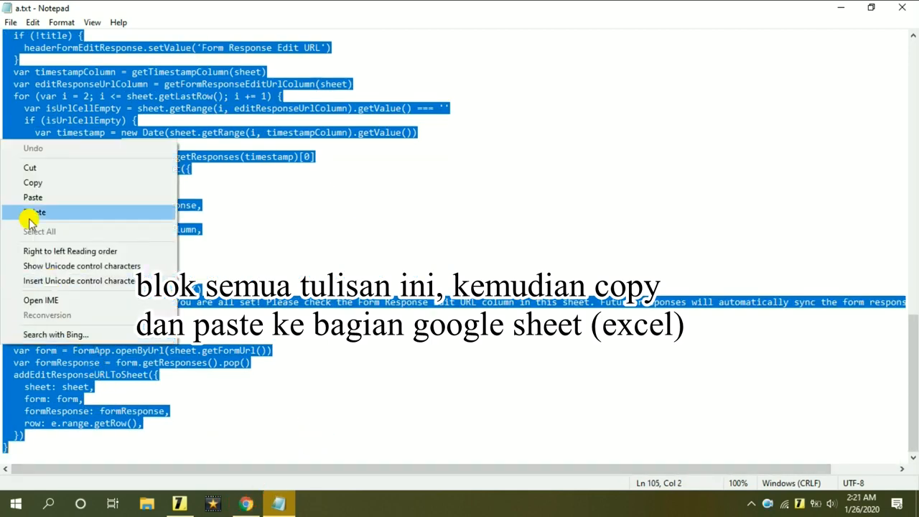
left_click(66, 184)
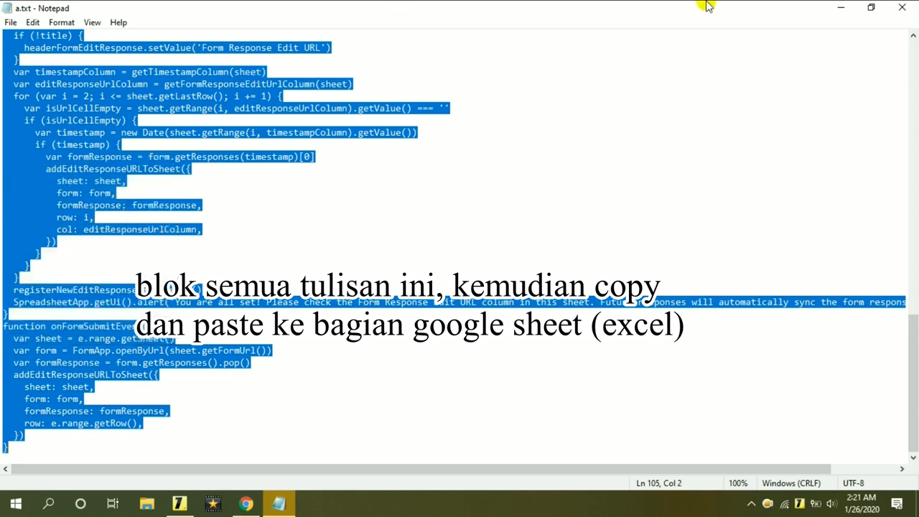
left_click(841, 9)
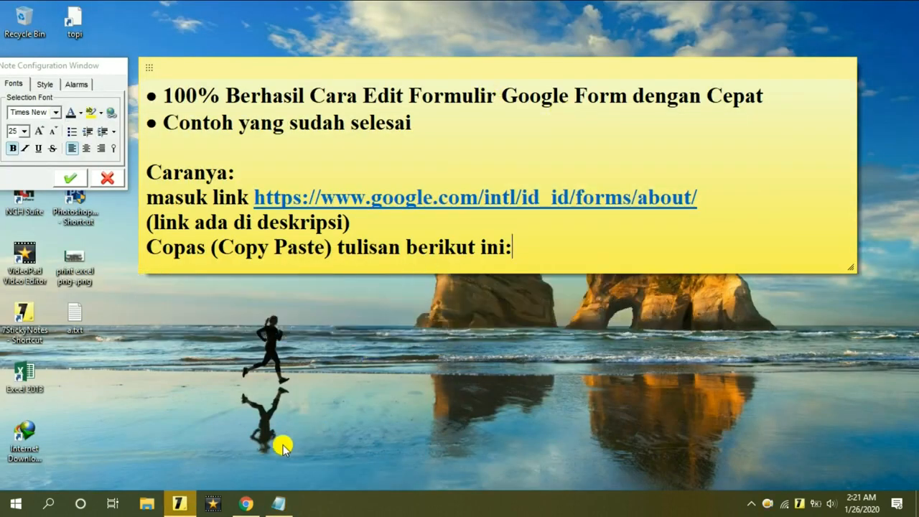
left_click(239, 506)
From the Daftar Peserta (Tanggapan) sheet, choose Alat > Editor skrip to launch Apps Script.
left_click(232, 9)
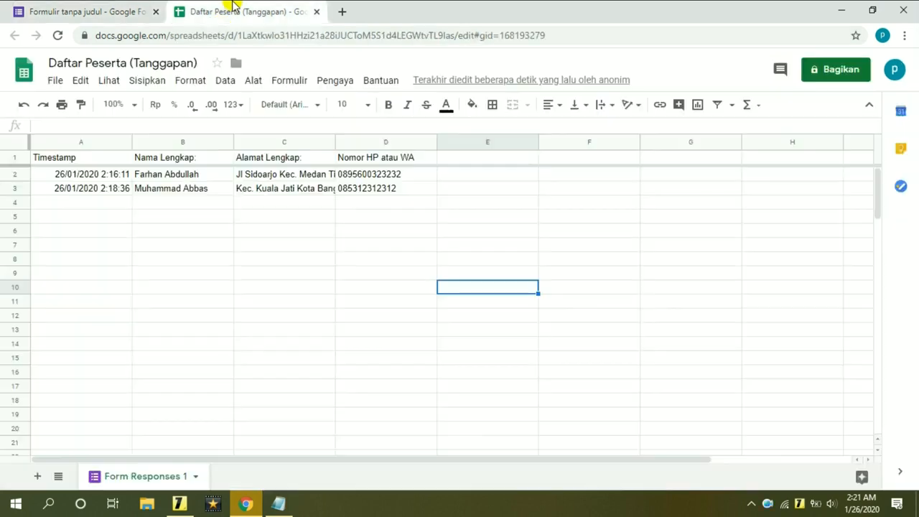
left_click(65, 8)
left_click(267, 8)
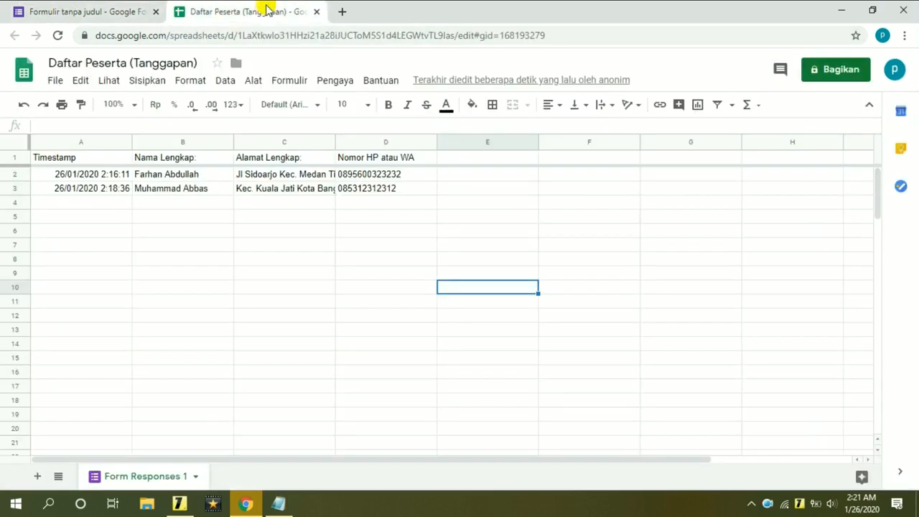
left_click(255, 83)
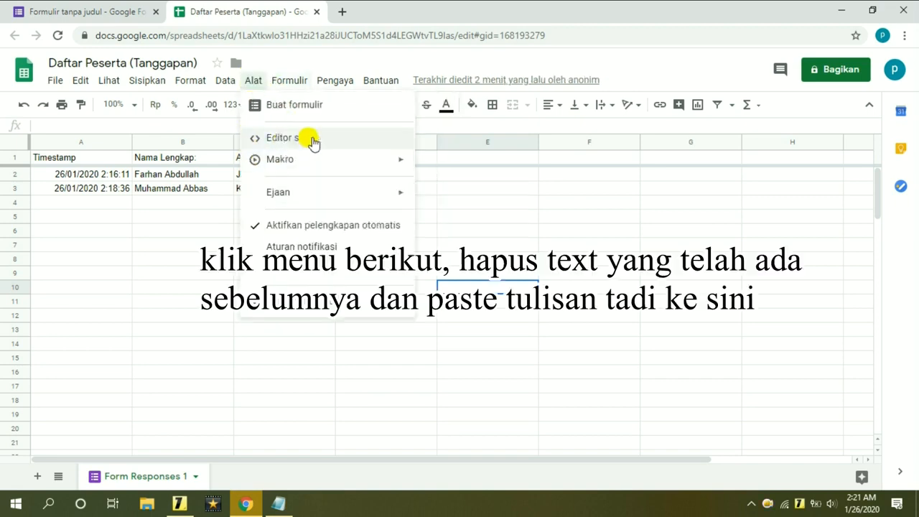
left_click(352, 140)
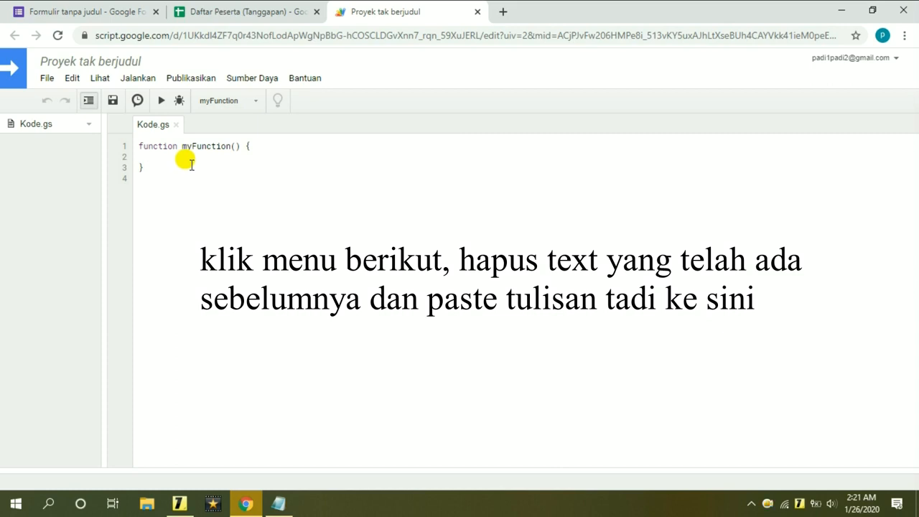
Replace the default myFunction code in Kode.gs with the a.txt script copied from Notepad.
left_click_drag(177, 166, 124, 143)
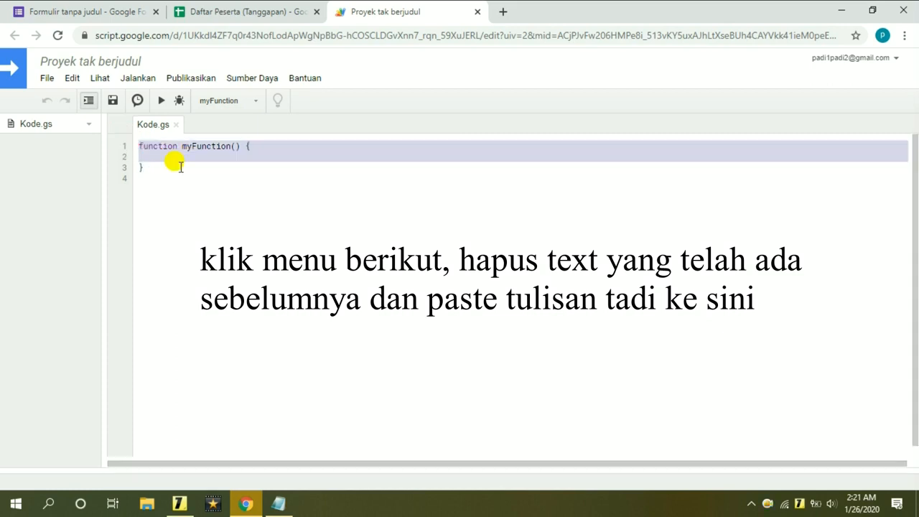
key("BackSpace")
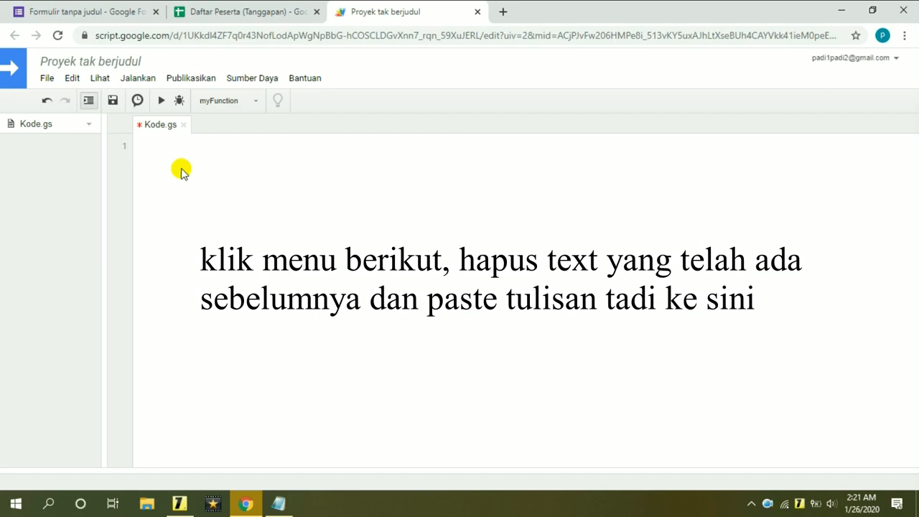
left_click(278, 503)
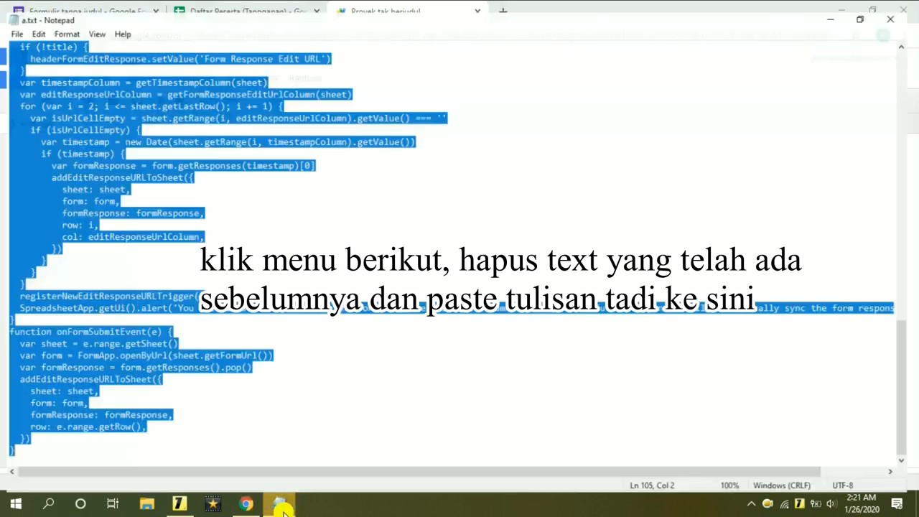
right_click(81, 169)
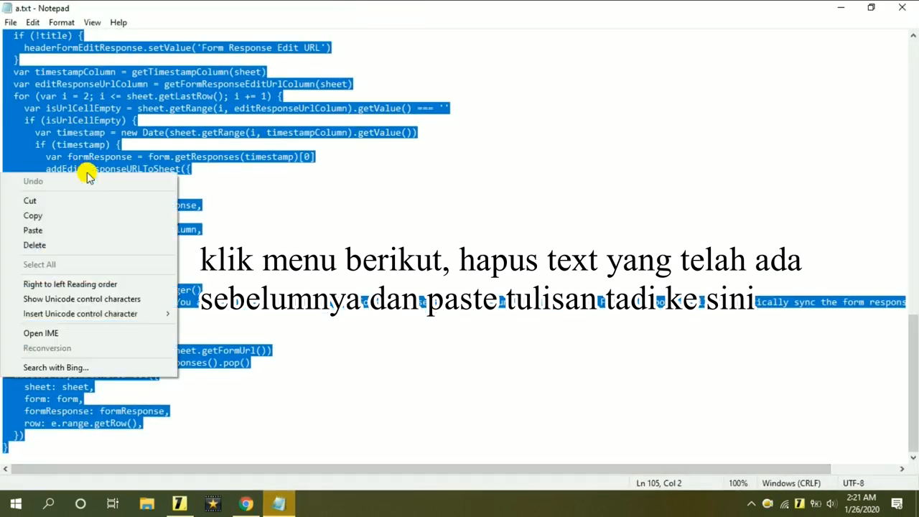
left_click(49, 215)
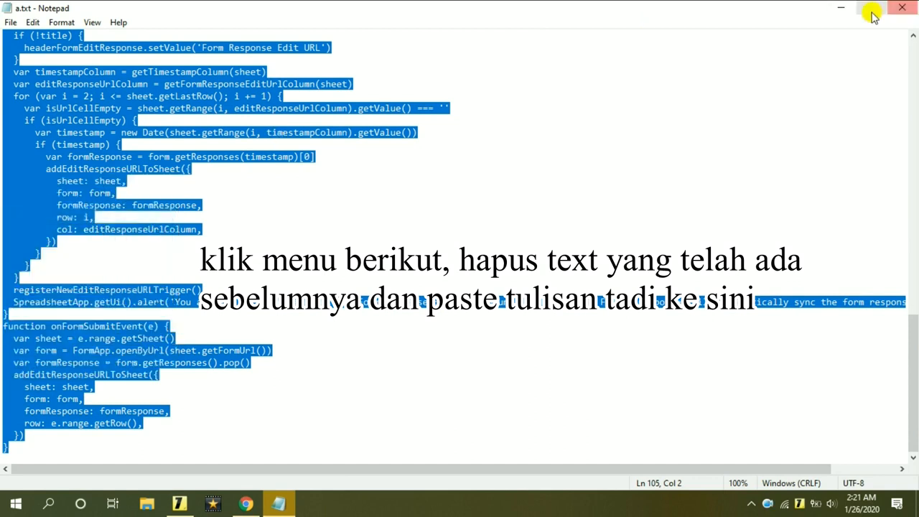
left_click(842, 8)
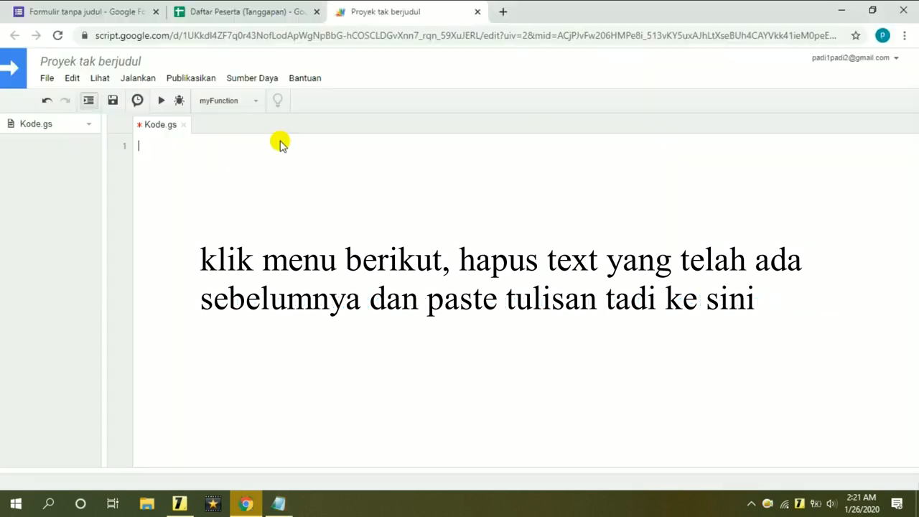
right_click(189, 146)
left_click(228, 248)
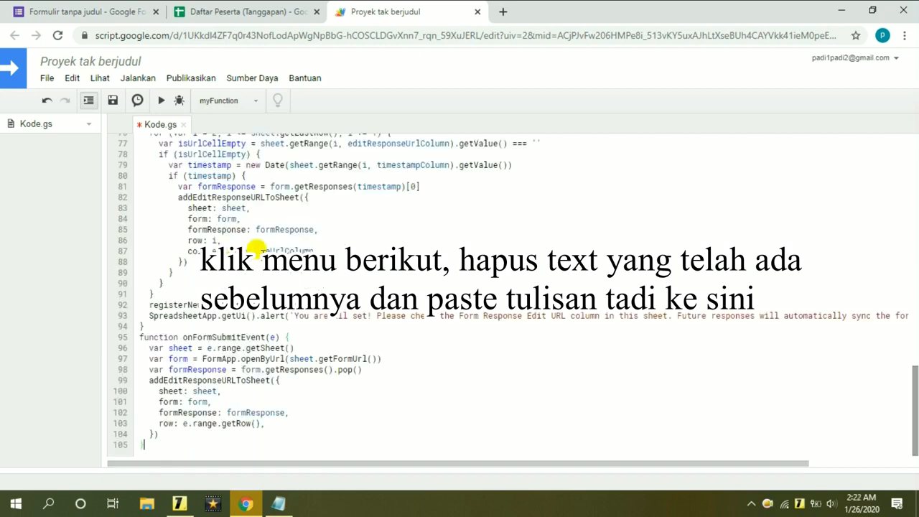
Save the Apps Script project under the name 'Coding_Edit_Form'.
left_click(114, 102)
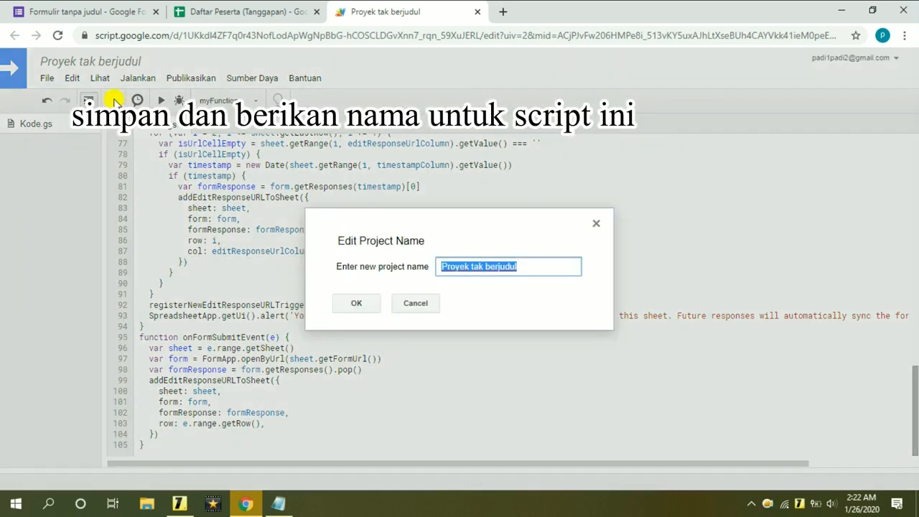
key("BackSpace")
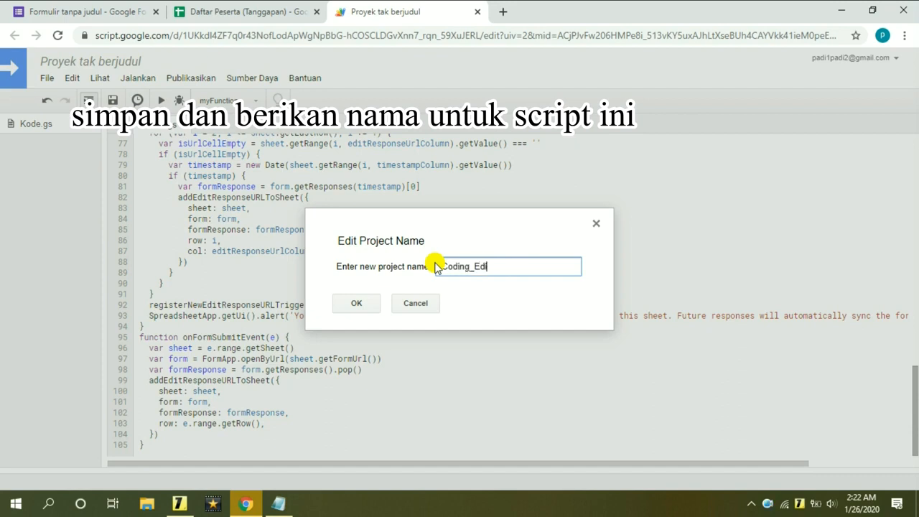
type("Coding_Edit_Form")
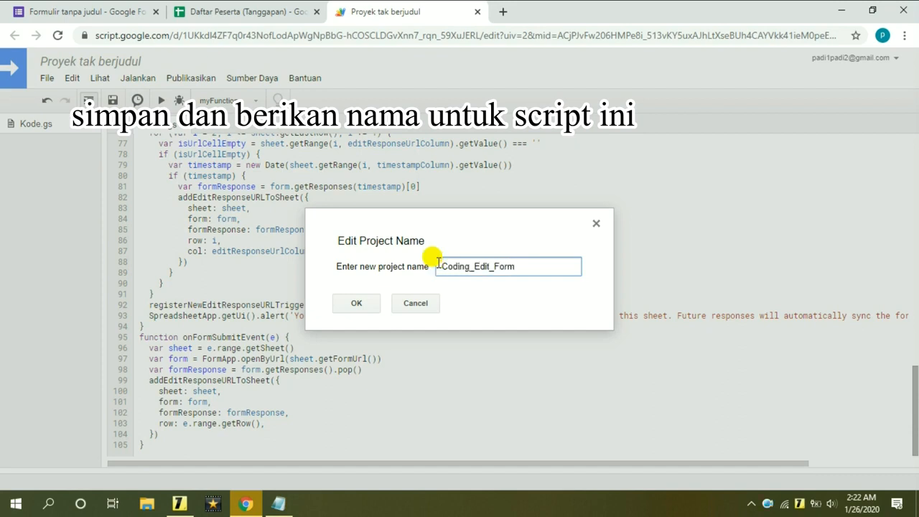
left_click_drag(514, 265, 418, 276)
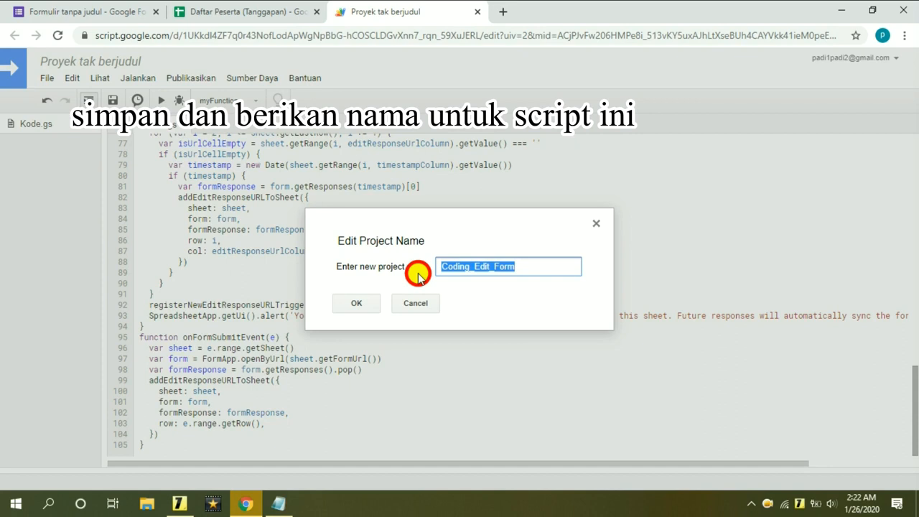
left_click(529, 260)
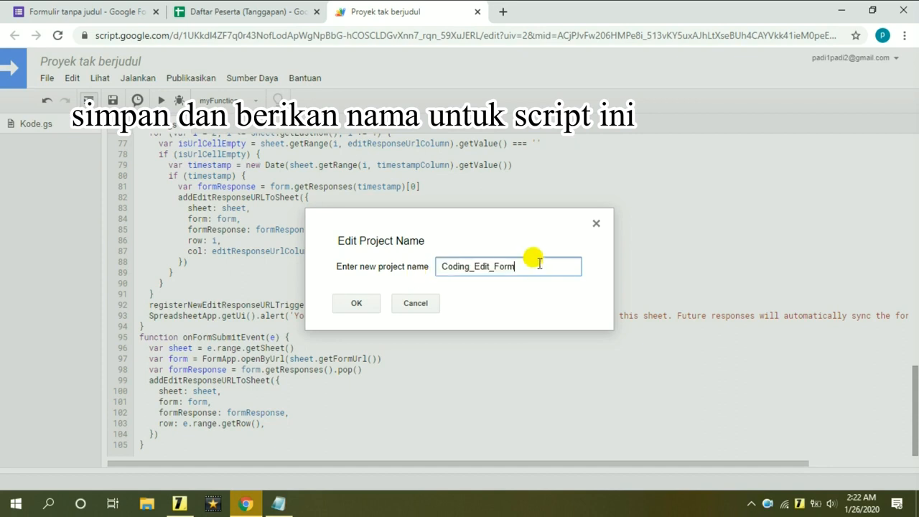
left_click(379, 305)
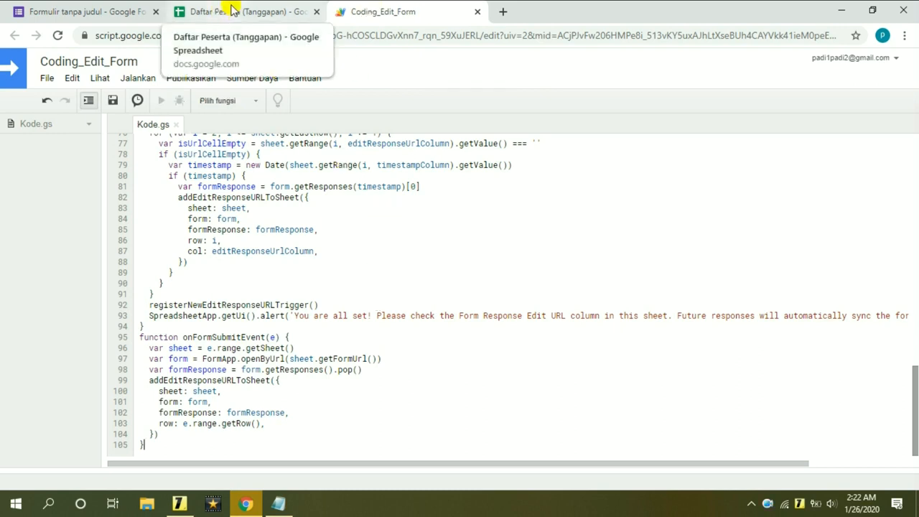
Reload the Daftar Peserta (Tanggapan) spreadsheet tab so the script's Forms menu loads.
left_click(267, 7)
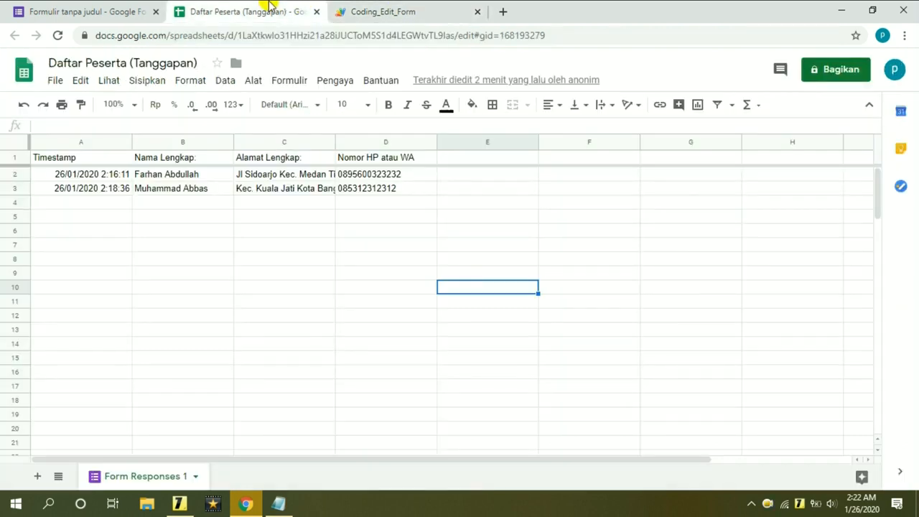
left_click(398, 217)
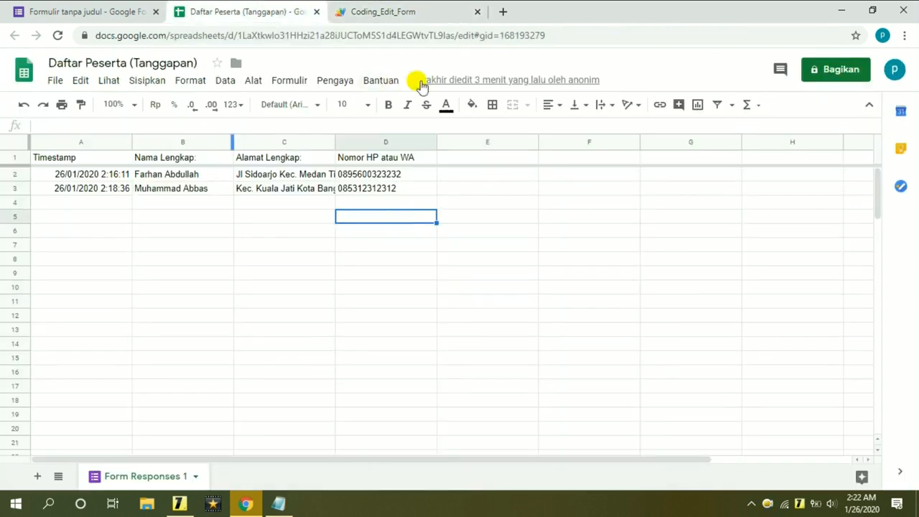
left_click(60, 37)
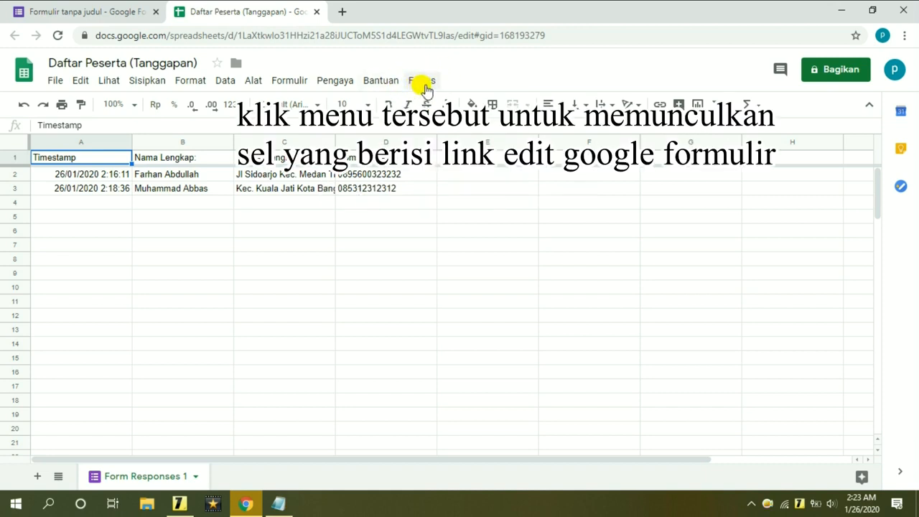
Run Forms > Add Form Edit Response URL and continue past the Diperlukan Otorisasi prompt.
left_click(422, 81)
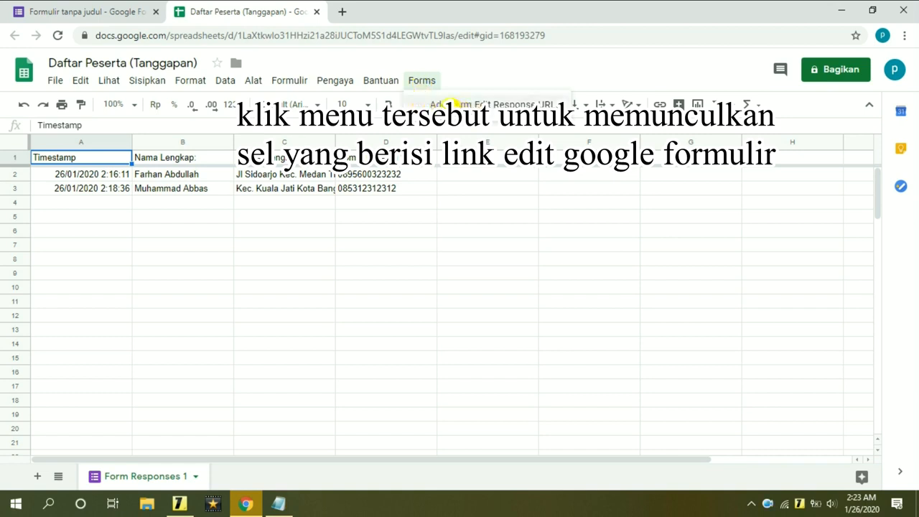
left_click(448, 104)
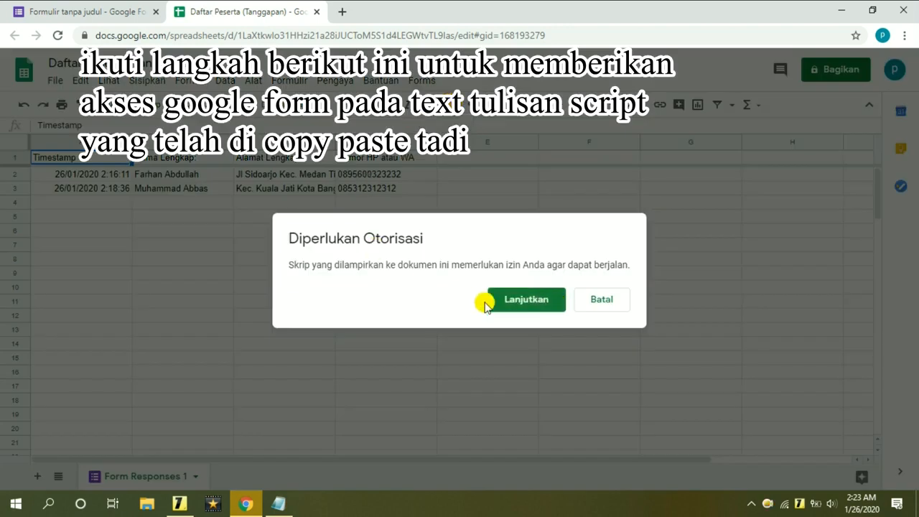
left_click(552, 308)
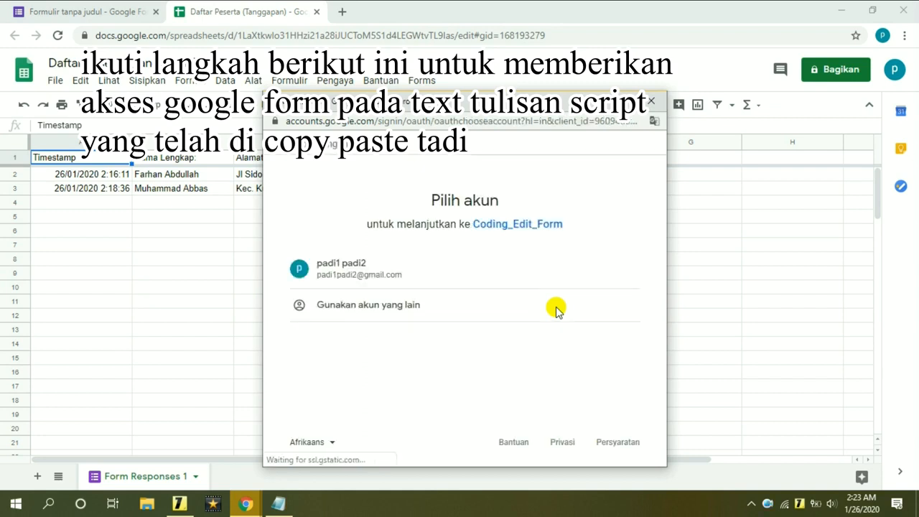
Pick the account, proceed past the unverified Coding_Edit_Form warning, and click Izinkan to grant access.
left_click(344, 265)
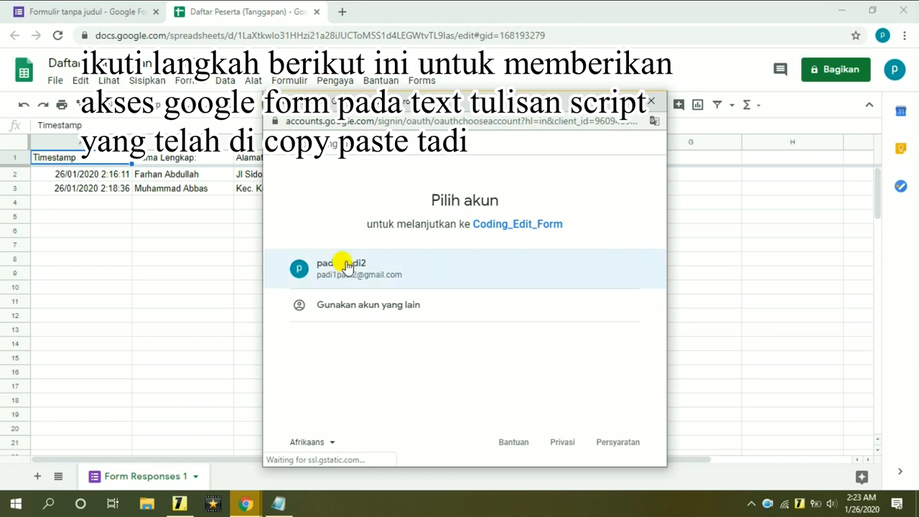
left_click(273, 270)
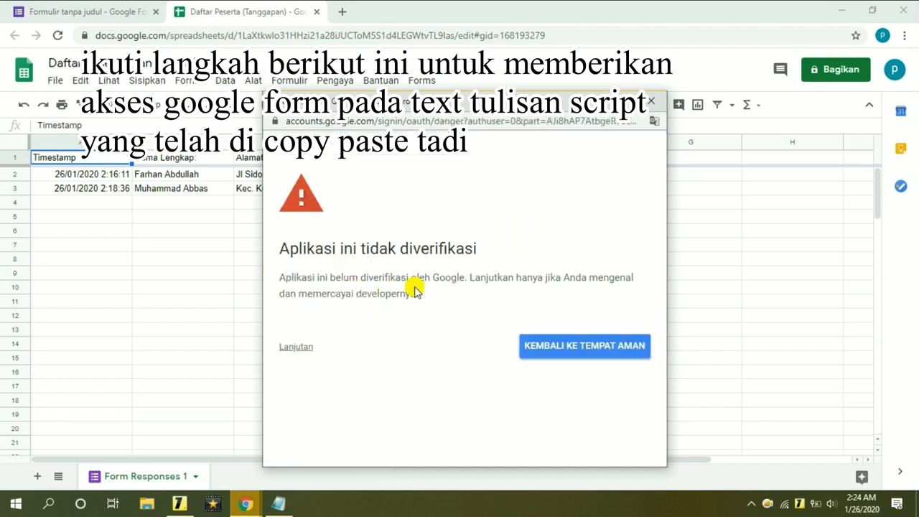
left_click(293, 351)
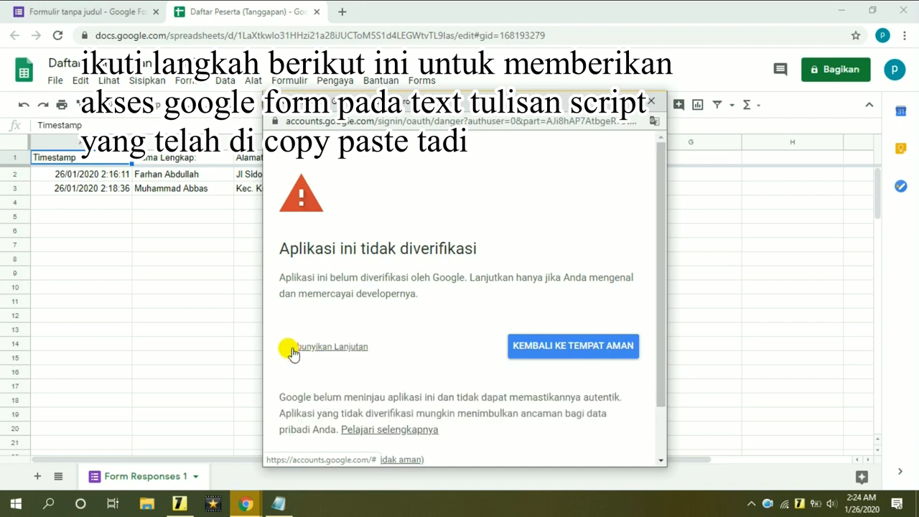
left_click_drag(657, 312, 653, 367)
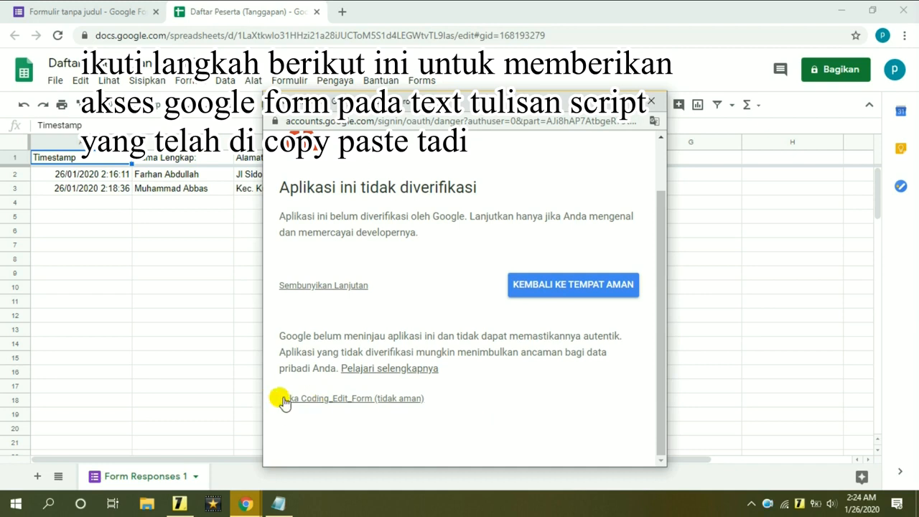
left_click_drag(427, 401, 270, 400)
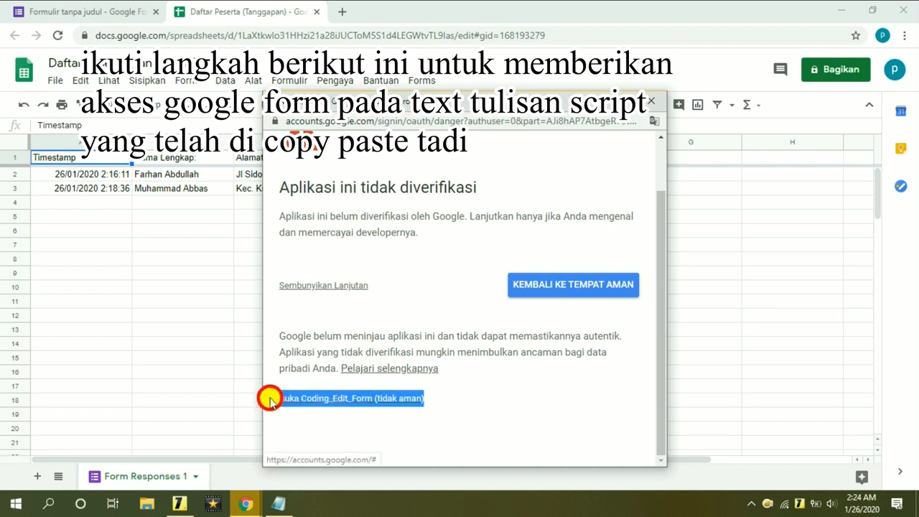
left_click(314, 417)
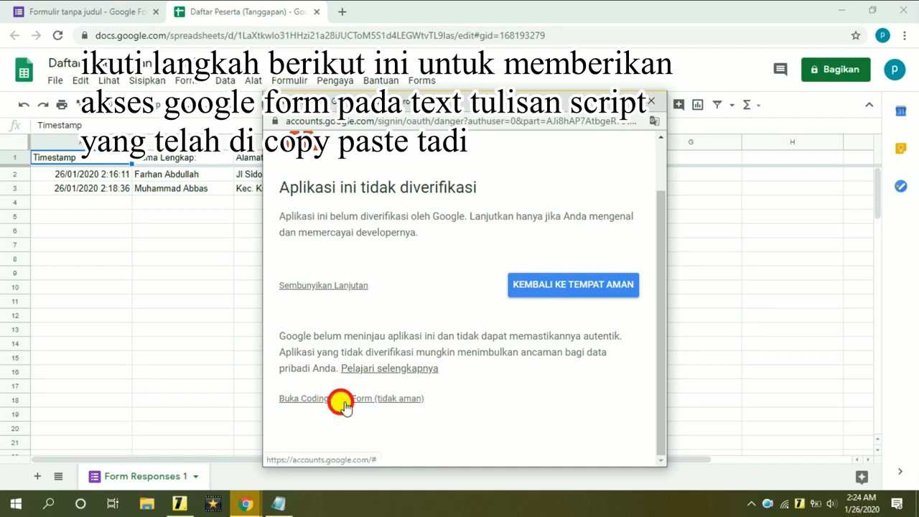
left_click(344, 404)
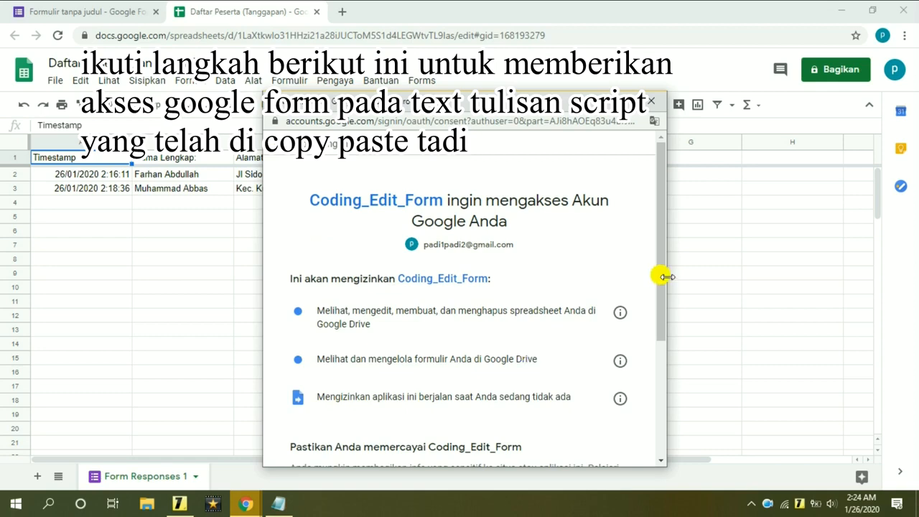
left_click_drag(661, 247, 649, 380)
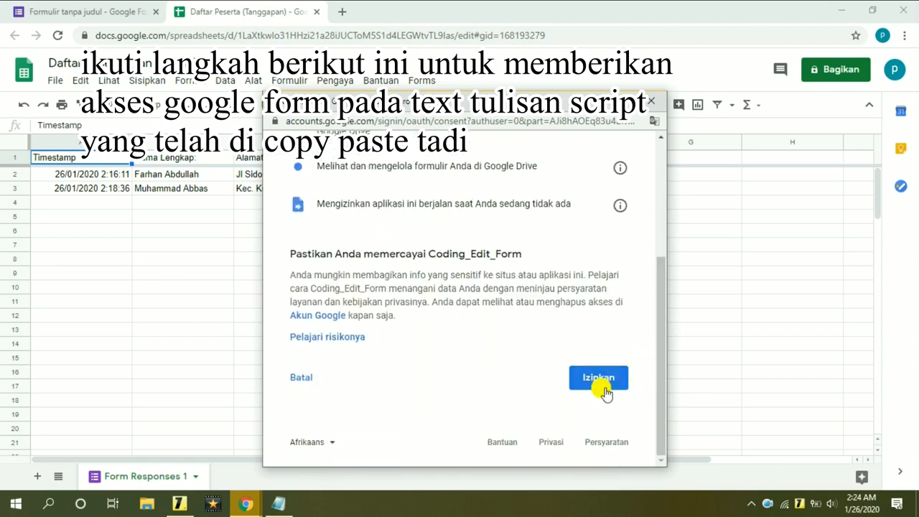
left_click(617, 388)
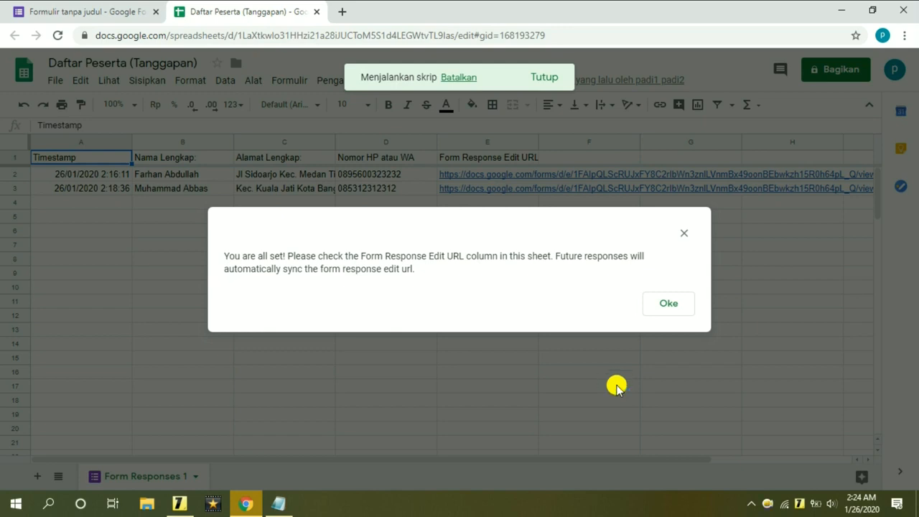
Close the 'You are all set!' dialog with Oke and let the script finish.
left_click_drag(217, 256, 460, 276)
left_click(462, 278)
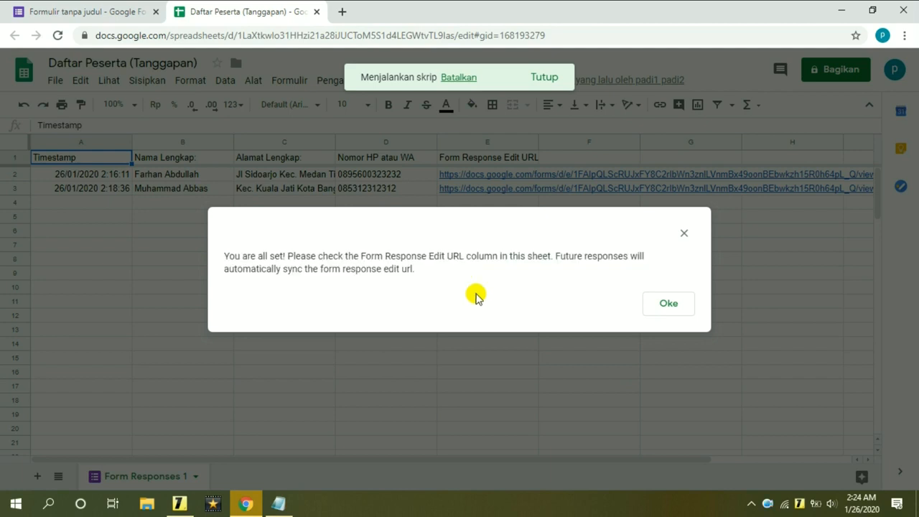
left_click(667, 303)
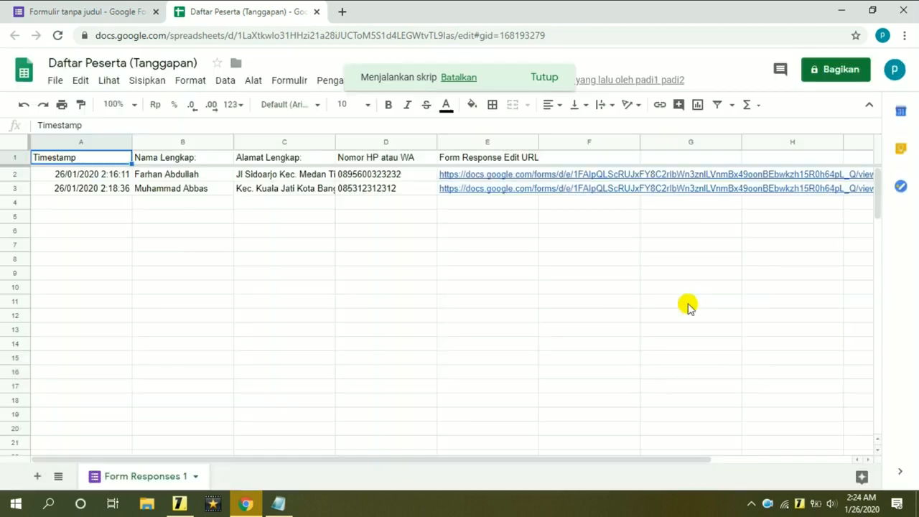
left_click(495, 287)
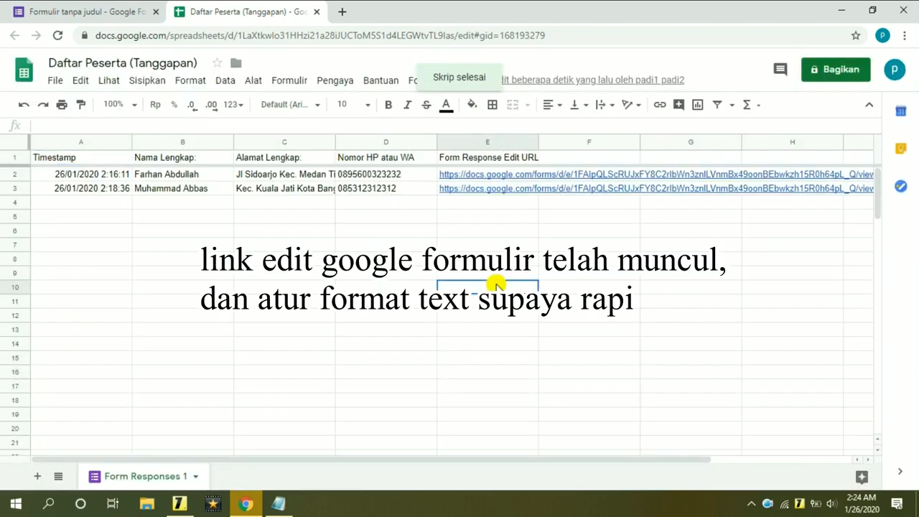
left_click(484, 214)
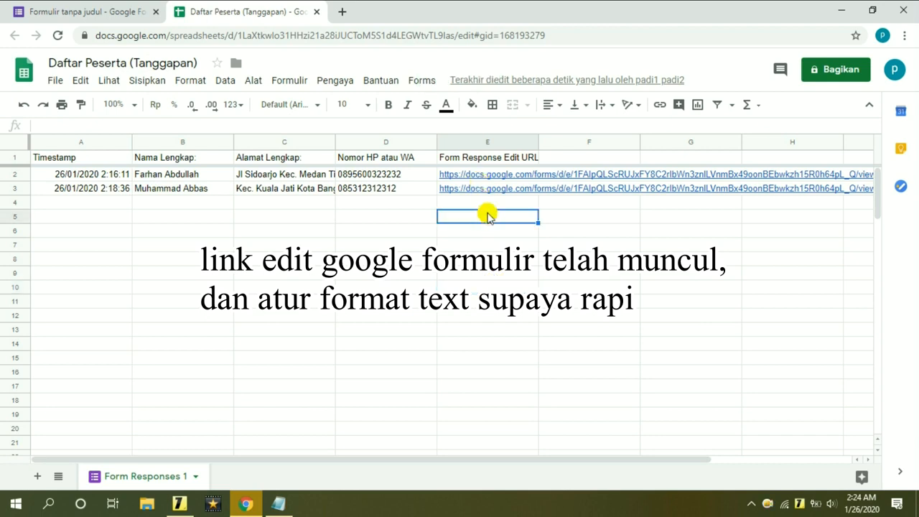
left_click(719, 244)
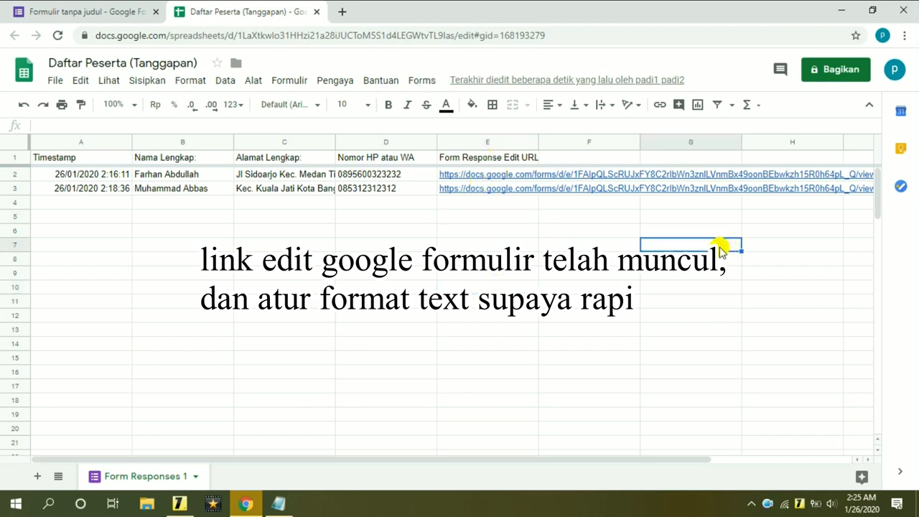
Set column E's text wrapping to Klip via Format > Pengemasan teks.
left_click(488, 144)
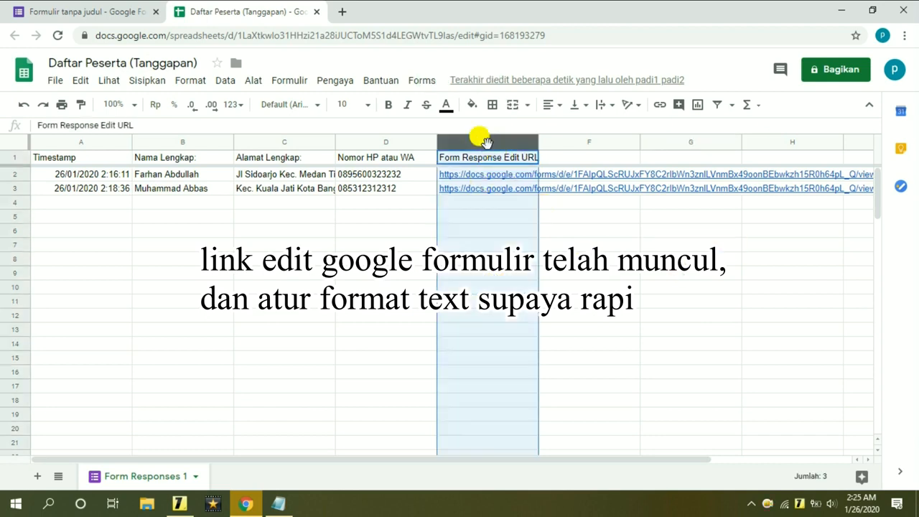
left_click(189, 82)
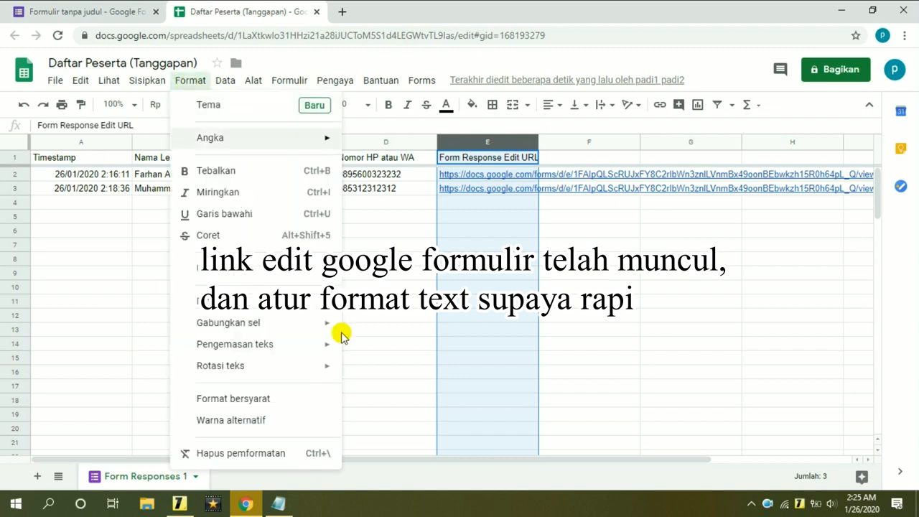
mouse_move(259, 351)
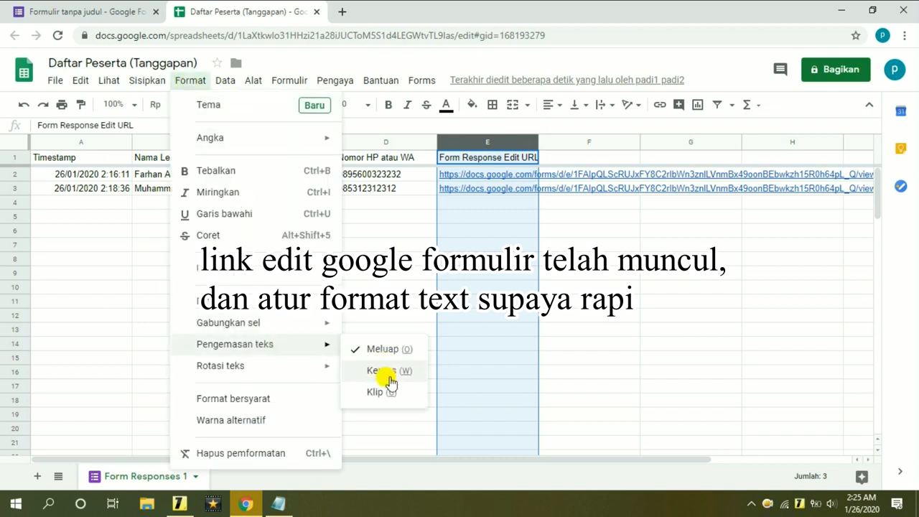
left_click(375, 395)
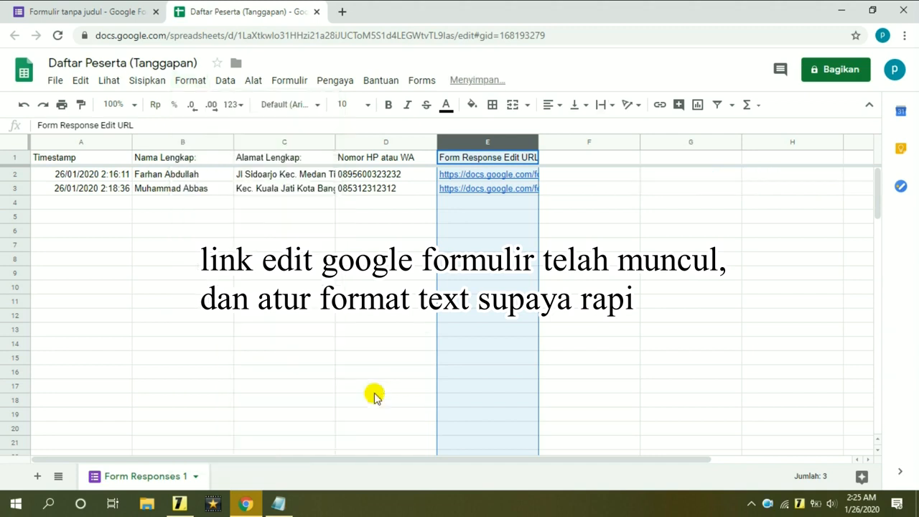
left_click(504, 273)
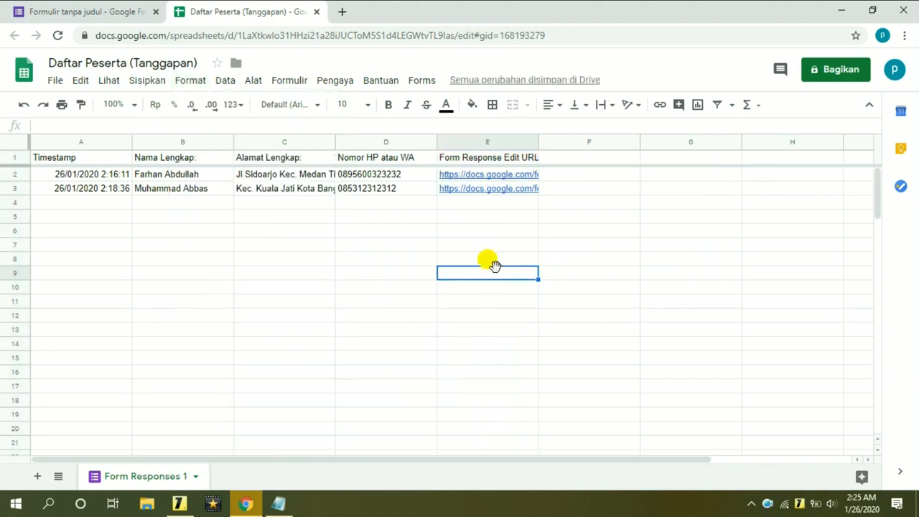
Open the first response's edit link from cell E2 and review its submitted answers.
left_click(478, 174)
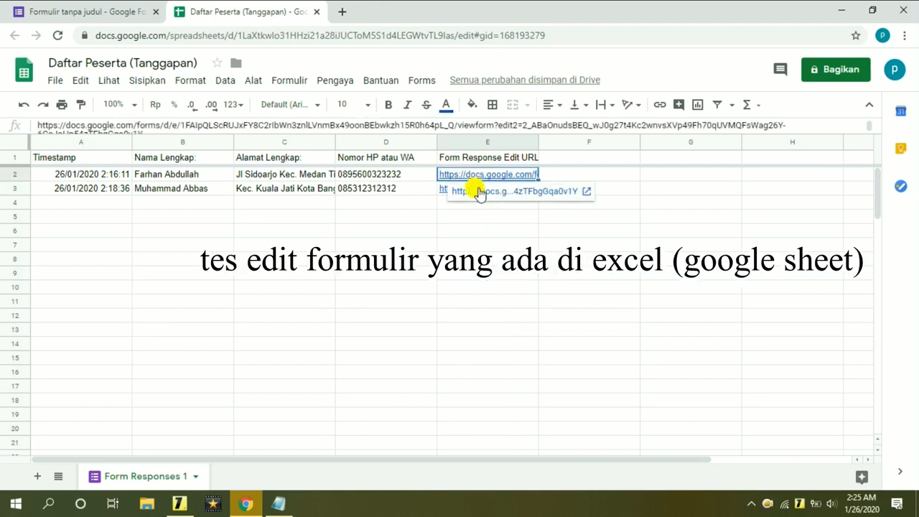
left_click(493, 193)
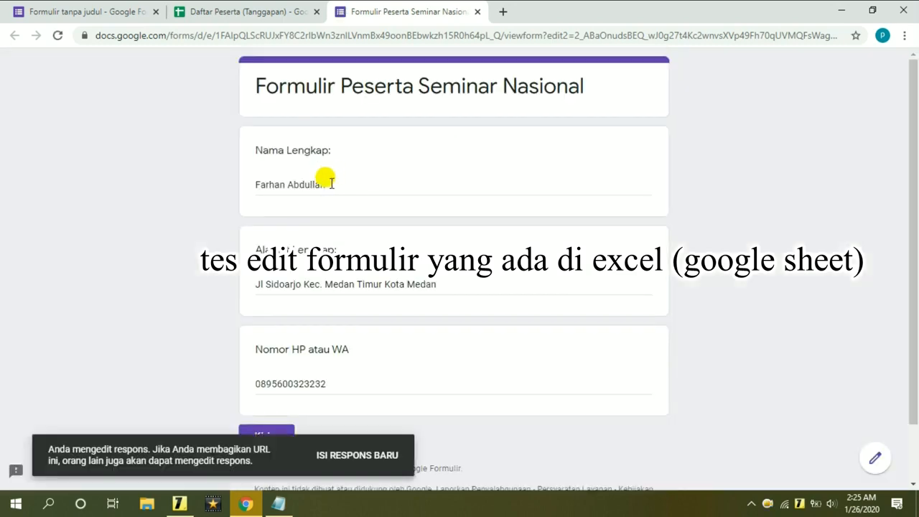
left_click_drag(330, 183, 251, 185)
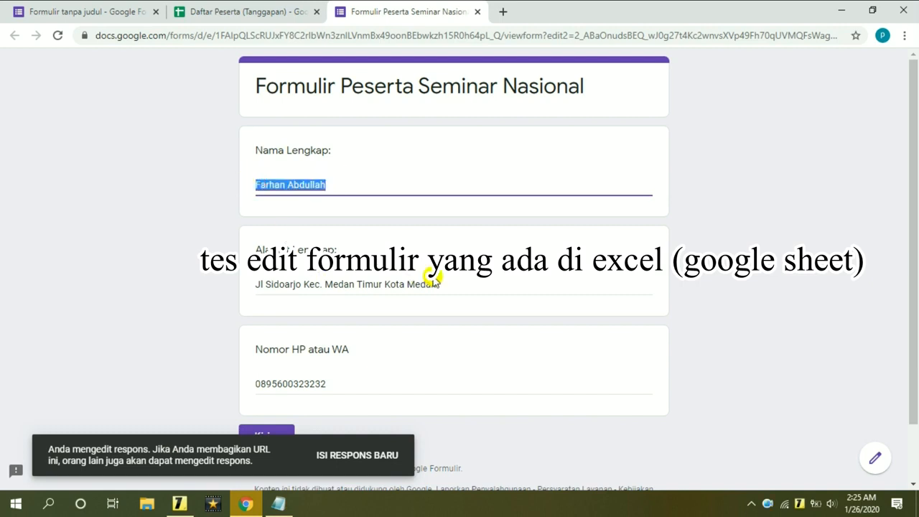
left_click_drag(448, 282, 258, 277)
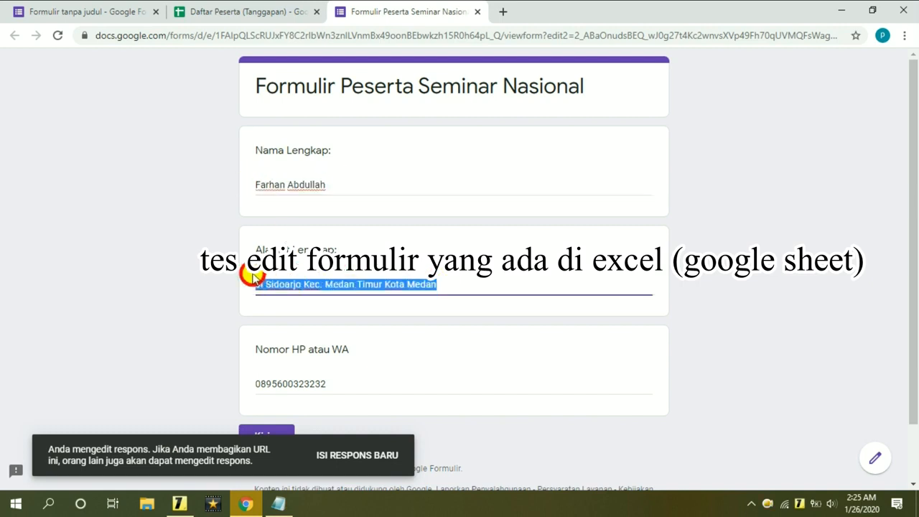
left_click(351, 384)
left_click_drag(352, 383, 206, 381)
Widen column C in the response sheet to show the full addresses.
left_click(253, 7)
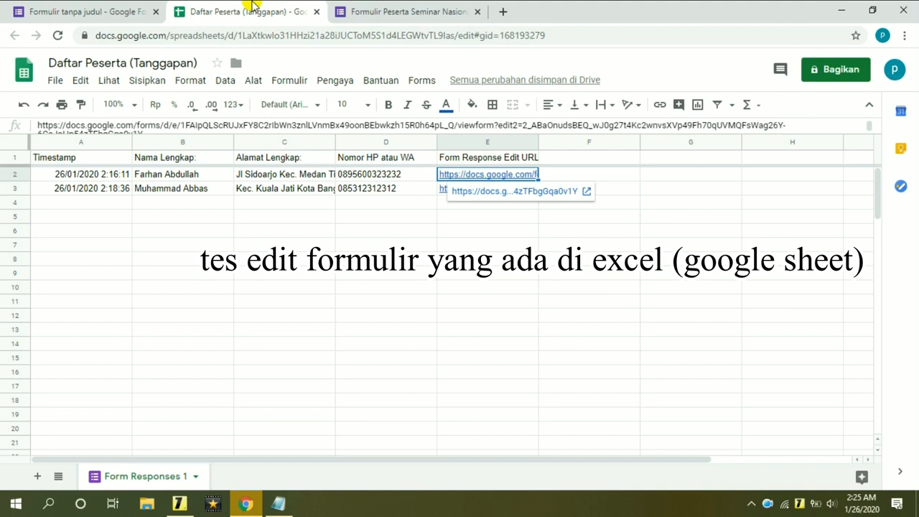
left_click(14, 171)
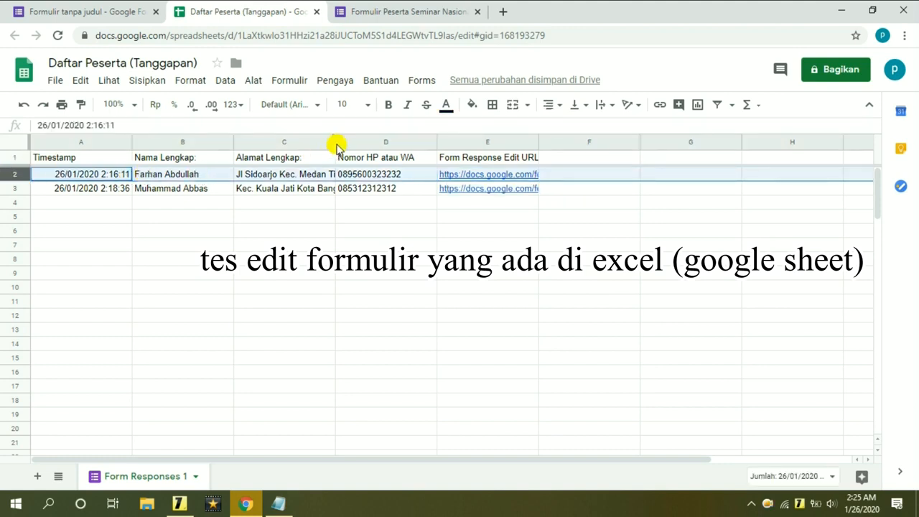
left_click_drag(335, 141, 510, 143)
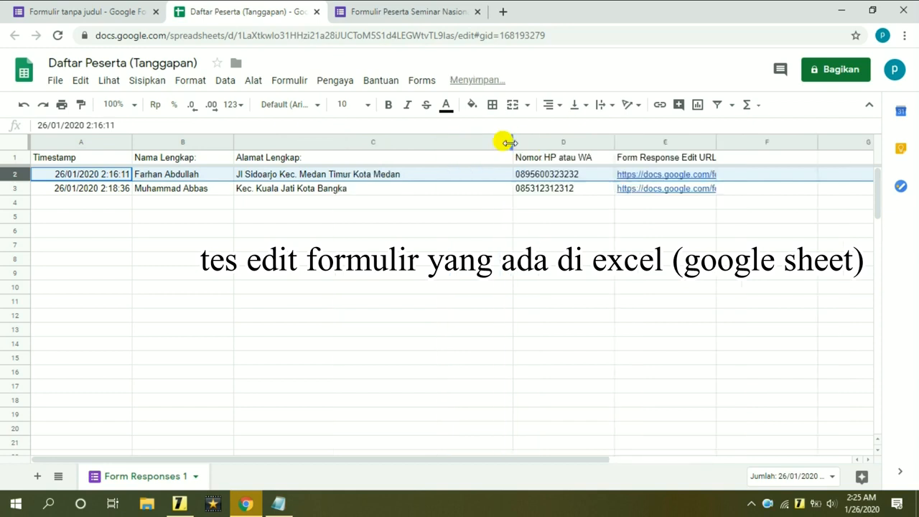
left_click(437, 216)
Edit the name, append the province to the address, change the phone number, and resubmit.
left_click(395, 9)
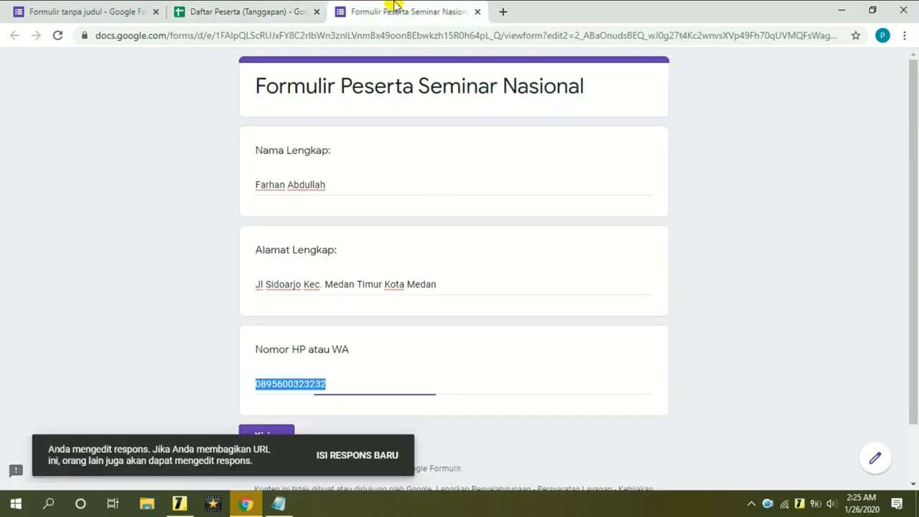
left_click(339, 183)
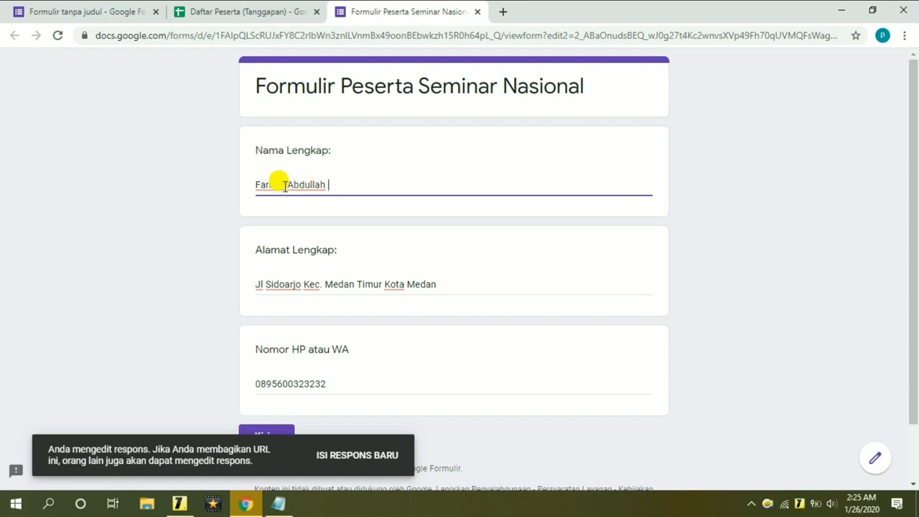
left_click_drag(286, 185, 255, 190)
key("BackSpace")
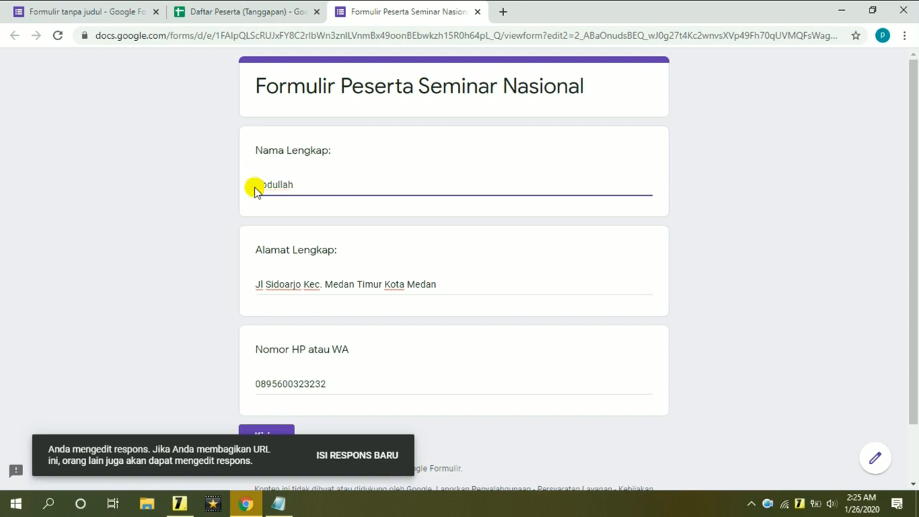
left_click(309, 188)
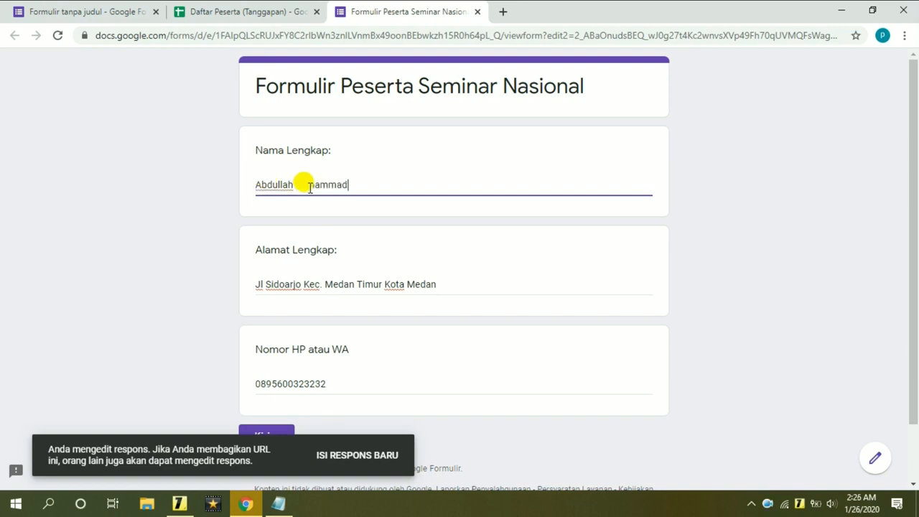
left_click(449, 285)
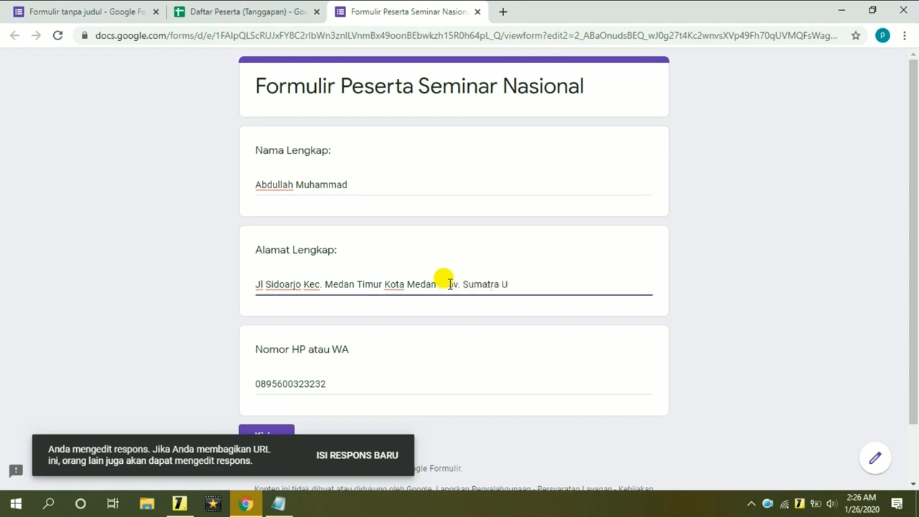
left_click(346, 380)
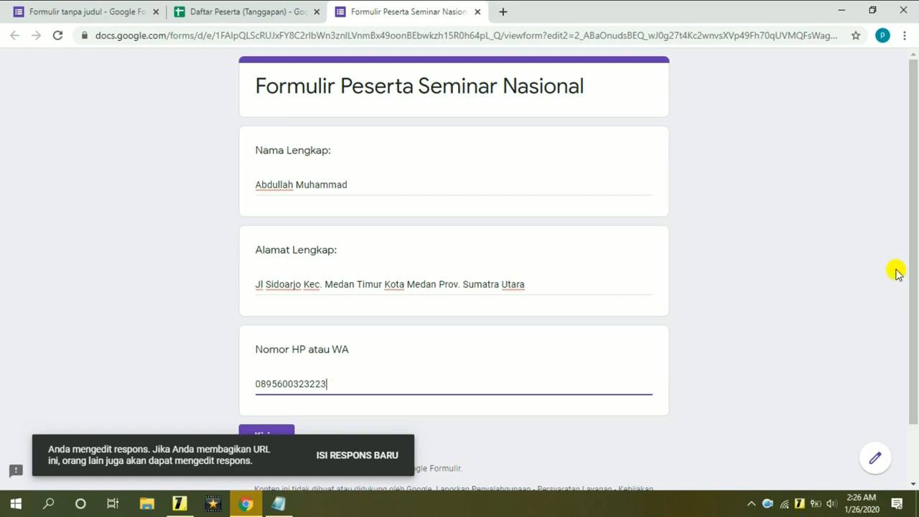
left_click_drag(911, 259, 796, 337)
left_click(275, 374)
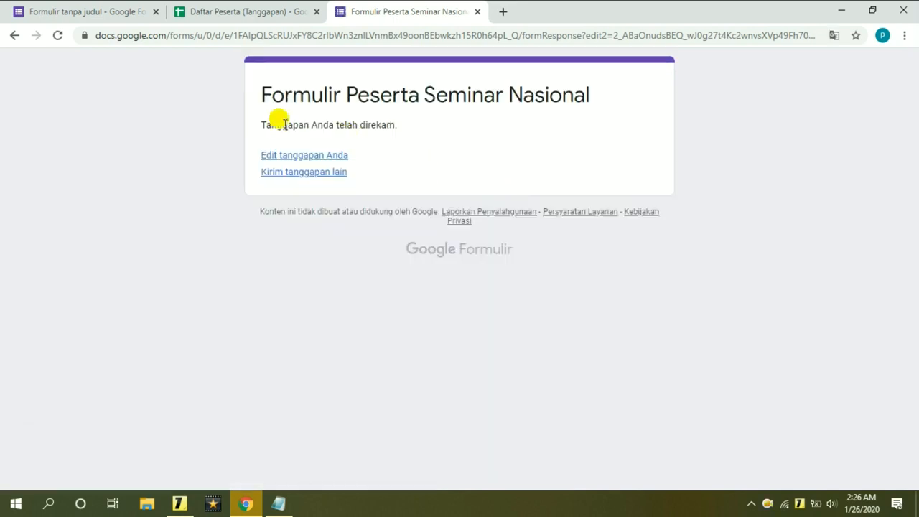
left_click_drag(257, 85, 385, 176)
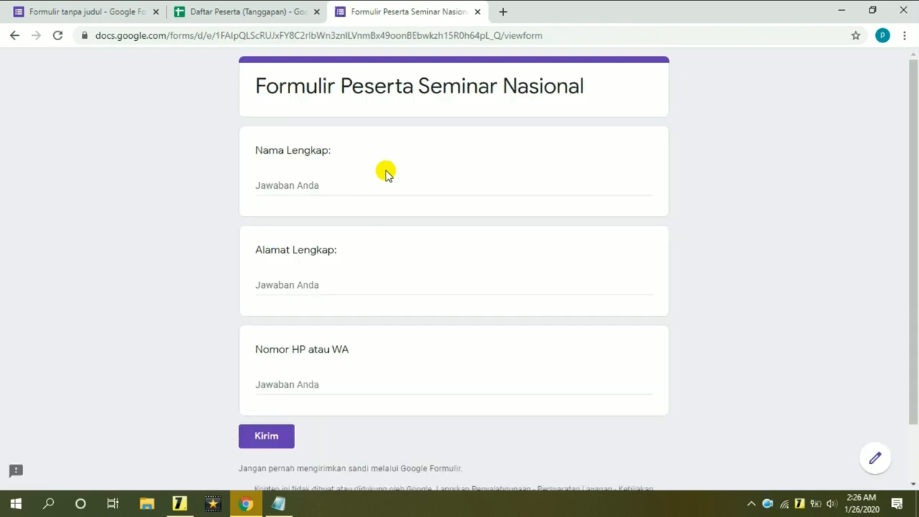
Check the first participant's updated response in row 2 of the response sheet.
left_click(280, 12)
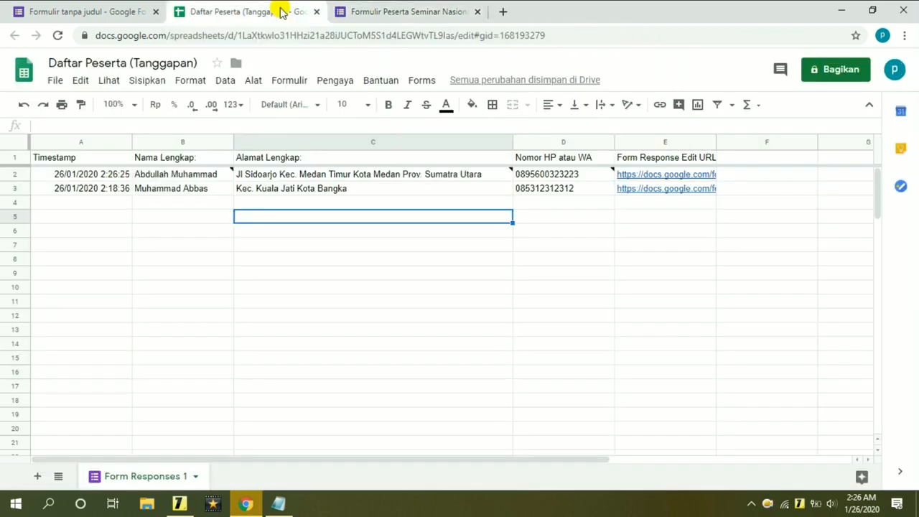
left_click(201, 228)
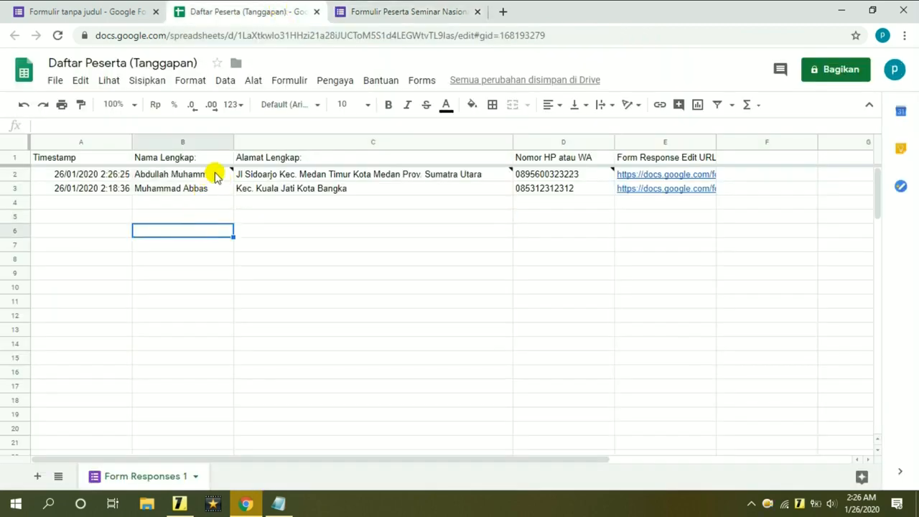
left_click(15, 174)
left_click(392, 260)
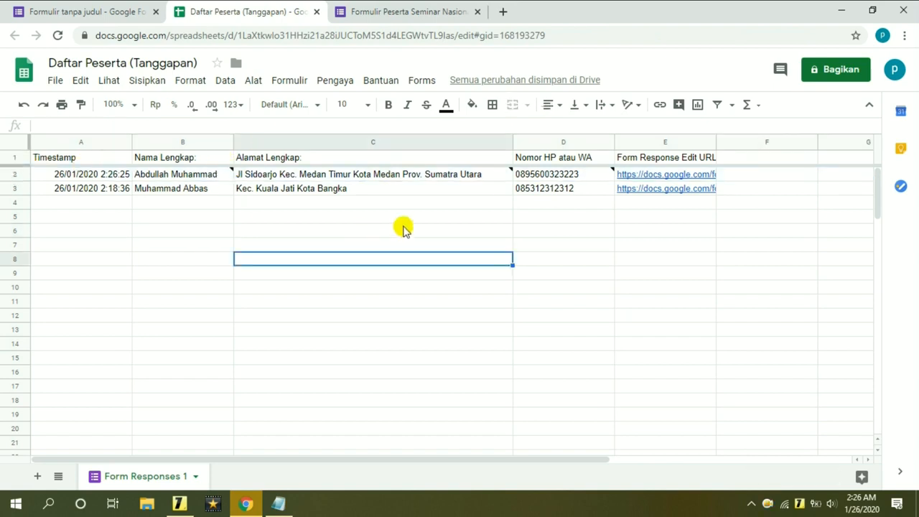
Open row 3's edit link, change the phone number, and submit with Kirim.
left_click(680, 191)
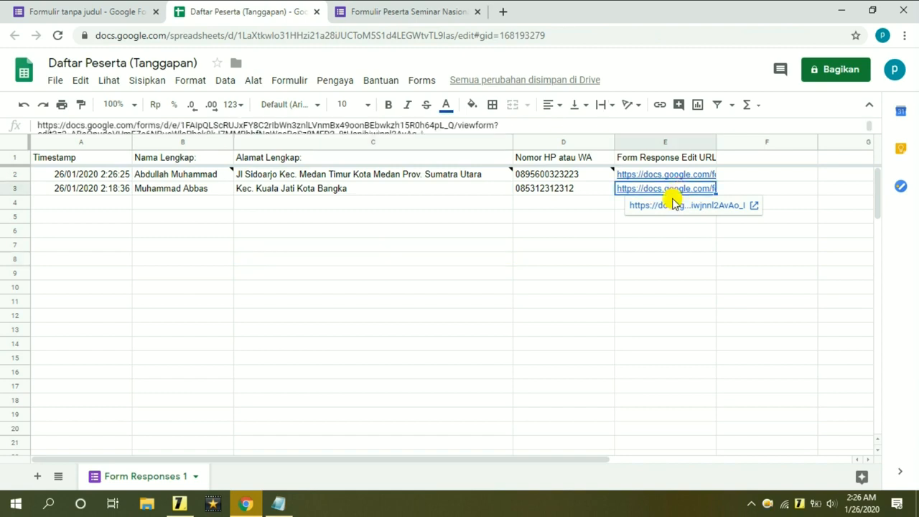
left_click(683, 206)
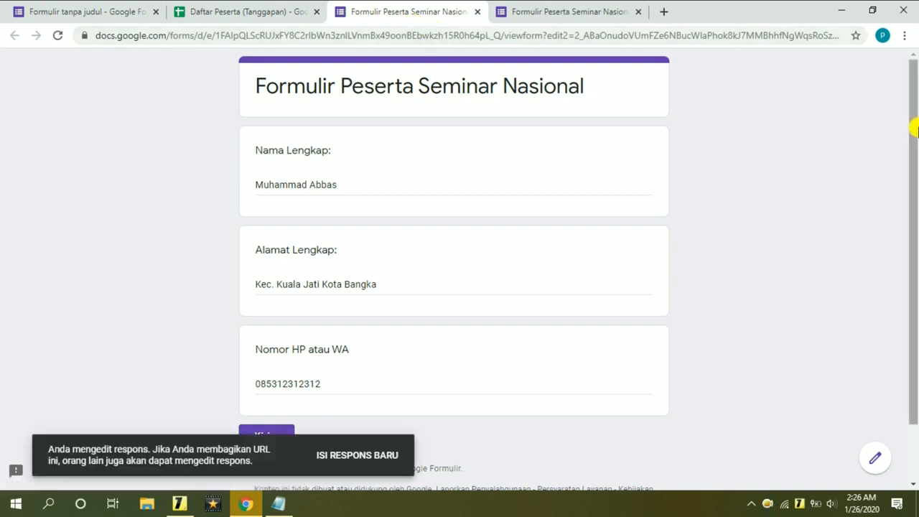
left_click_drag(915, 127, 895, 212)
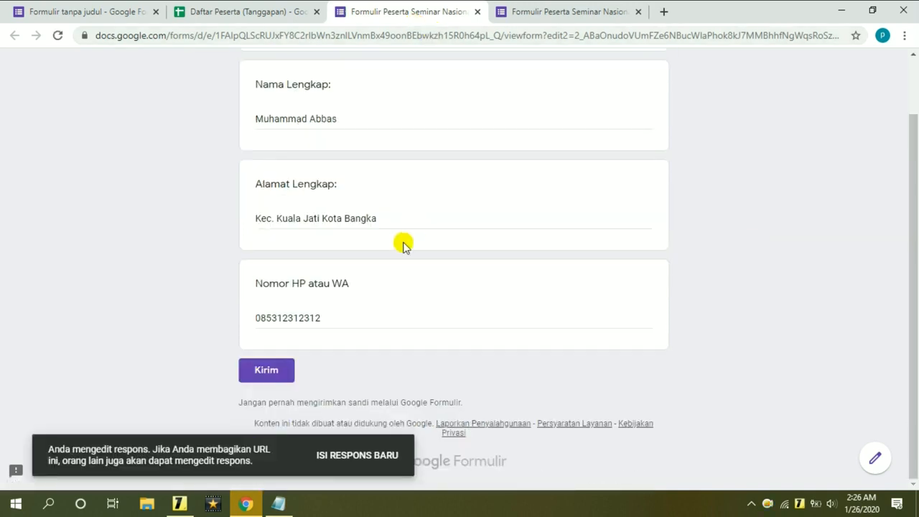
left_click(352, 315)
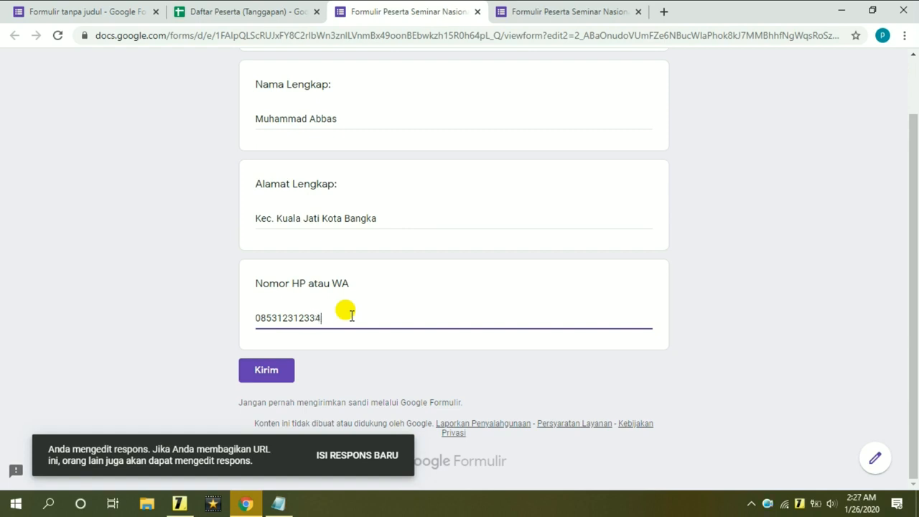
scroll(335, 304, "up", 1)
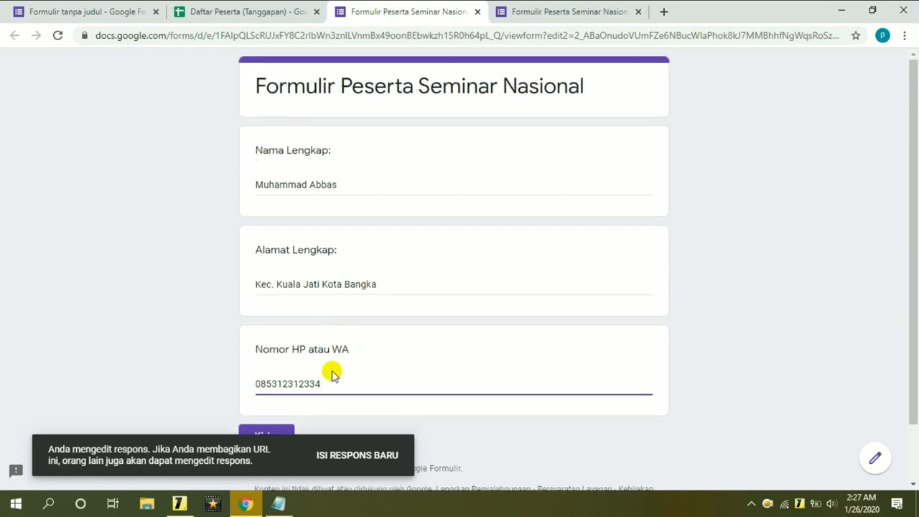
left_click(284, 432)
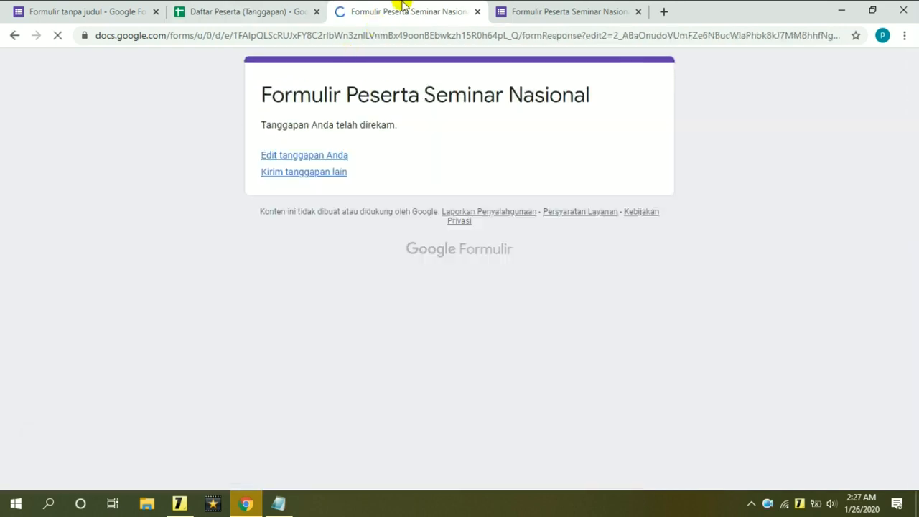
Verify the revised phone number in cell D3 of the response sheet.
left_click(255, 9)
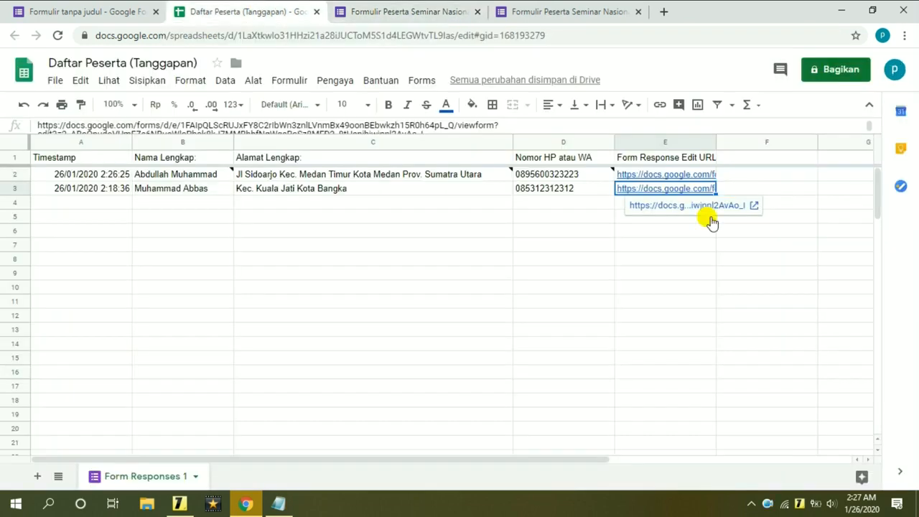
left_click(540, 231)
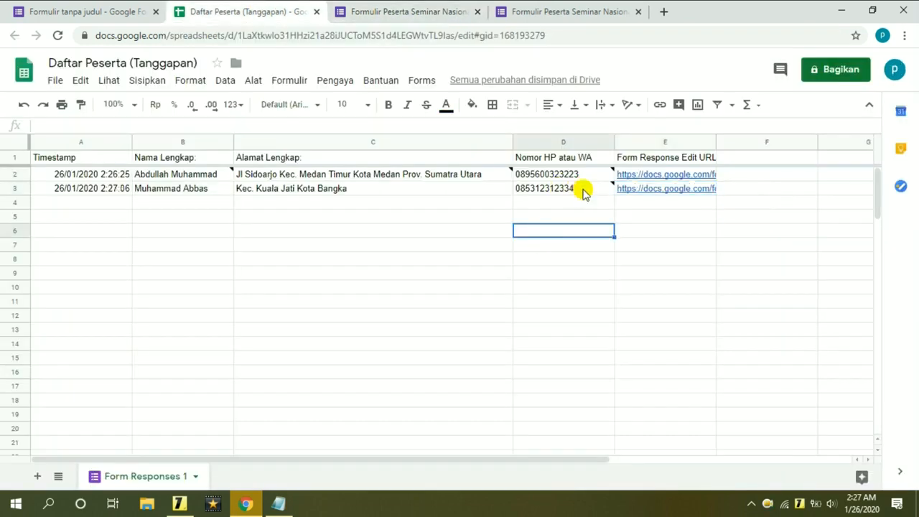
left_click(579, 191)
left_click(558, 231)
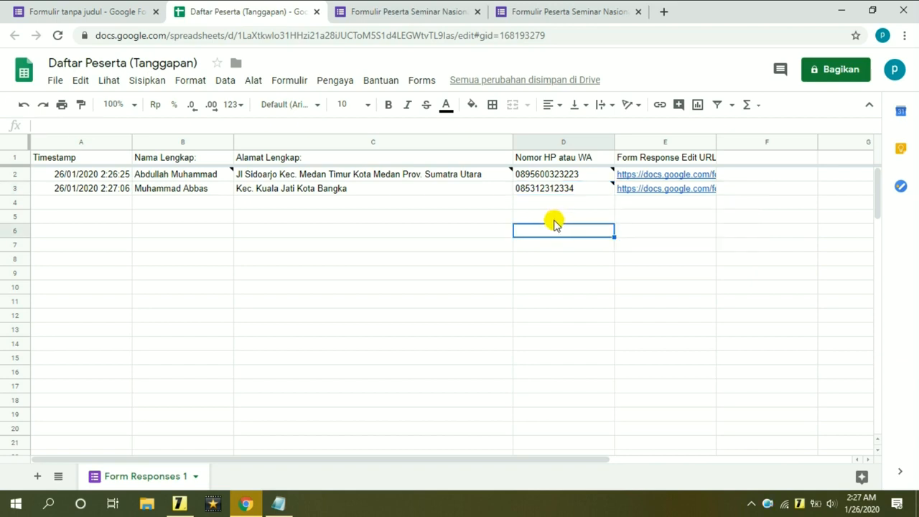
Open the live form preview from the form editor.
left_click(90, 10)
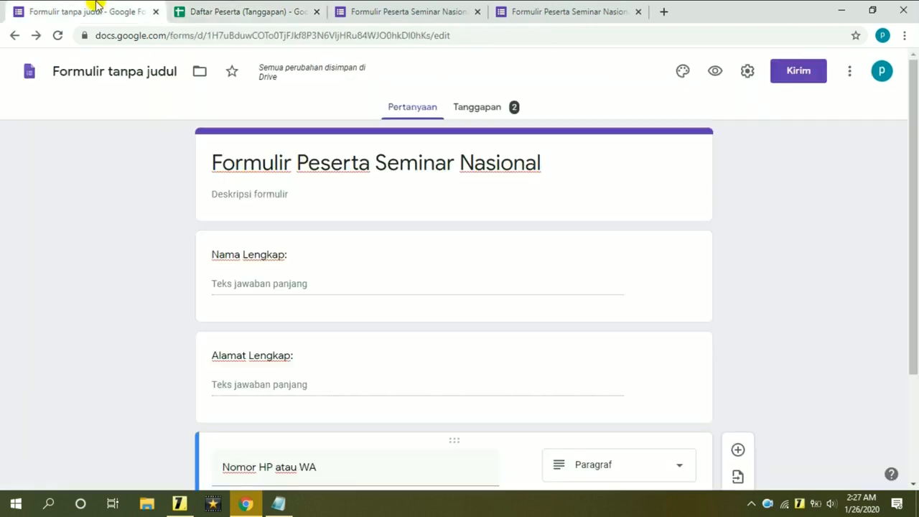
scroll(796, 158, "down", 1)
scroll(796, 160, "up", 1)
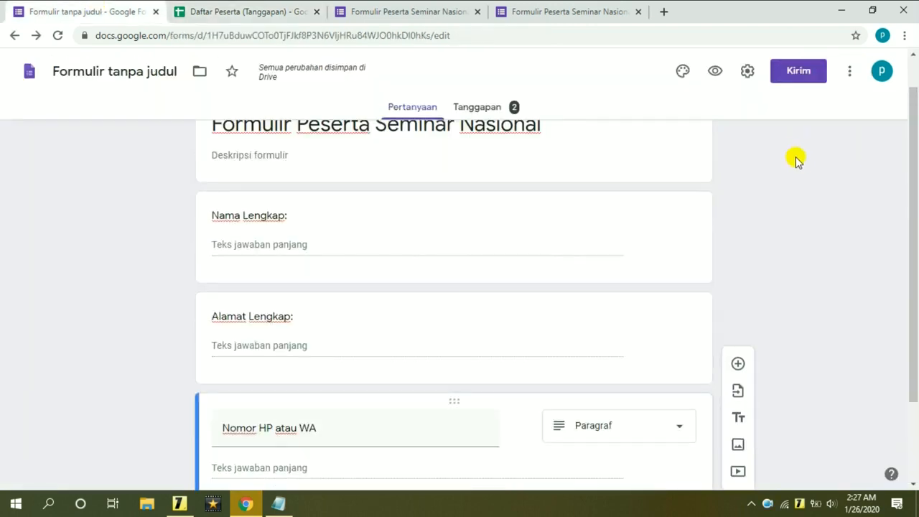
left_click(717, 75)
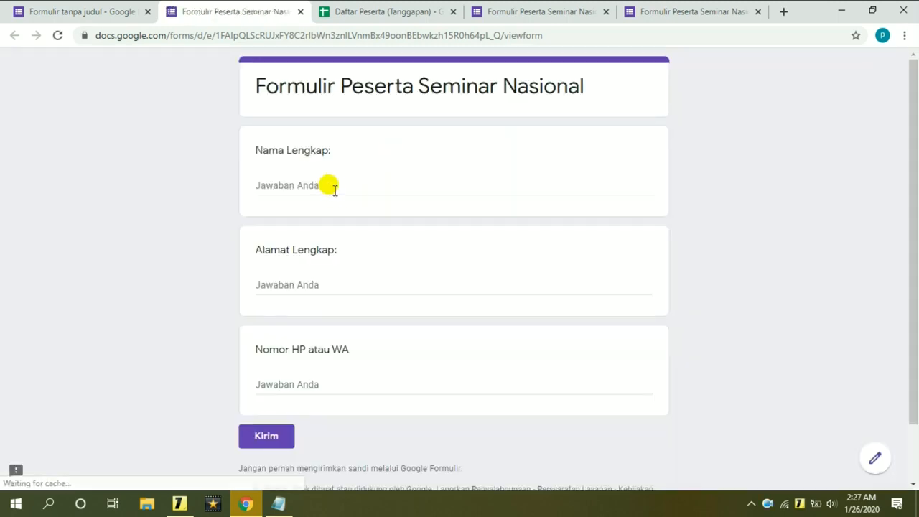
Submit a new response with the participant's name, address and phone number, then view the sheet.
left_click(334, 188)
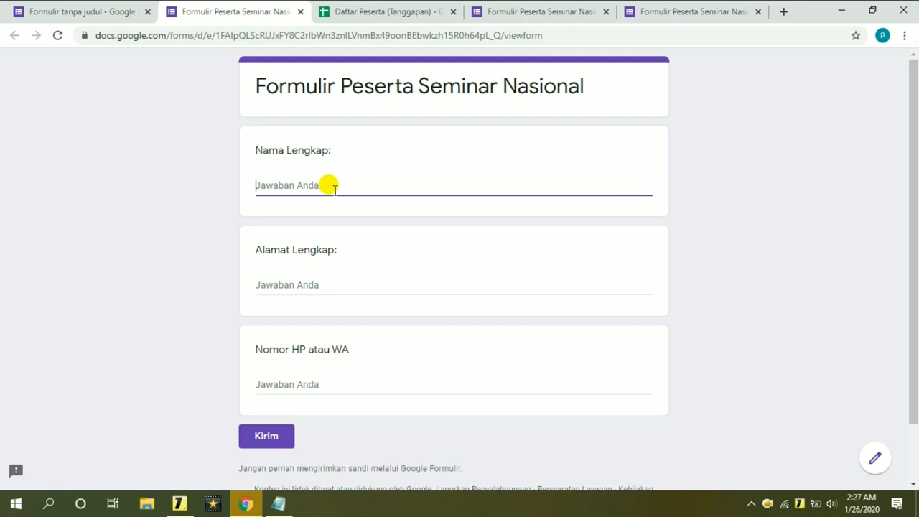
type("Abdurrahman")
left_click(330, 287)
type("Ban")
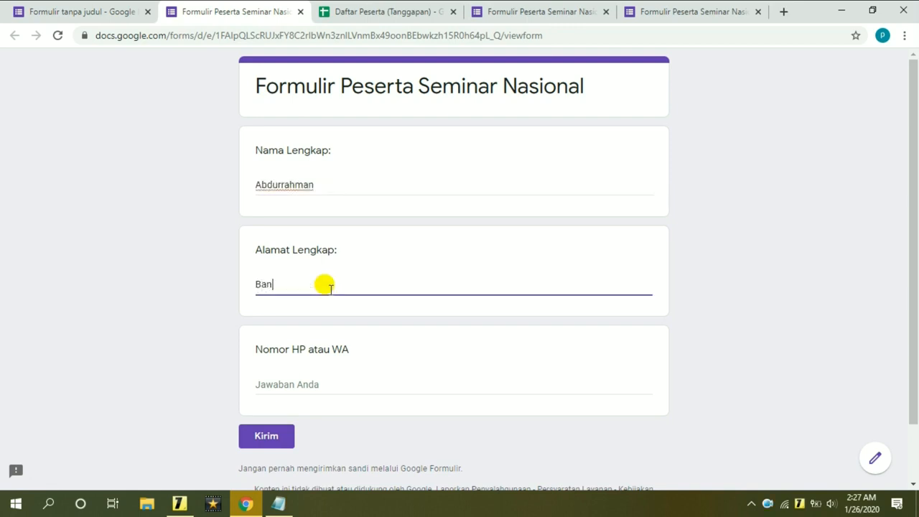
type("da Aceh")
left_click(333, 384)
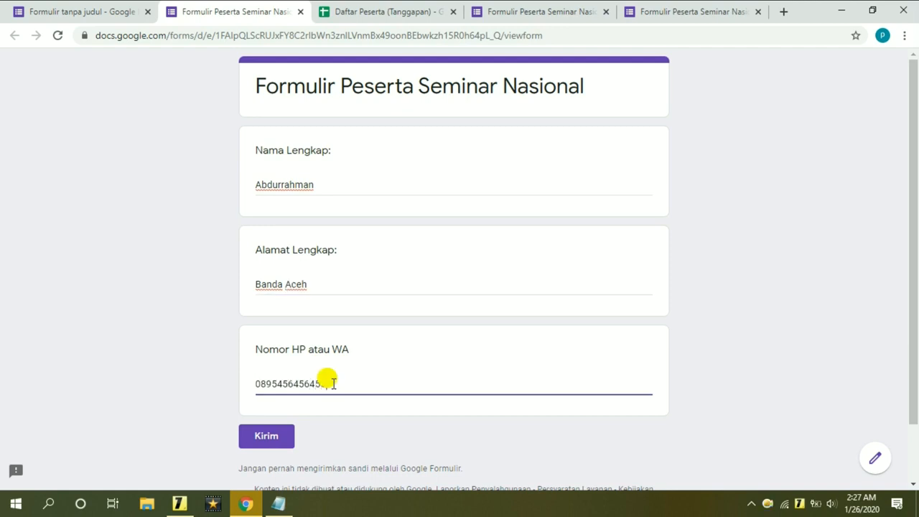
left_click(281, 438)
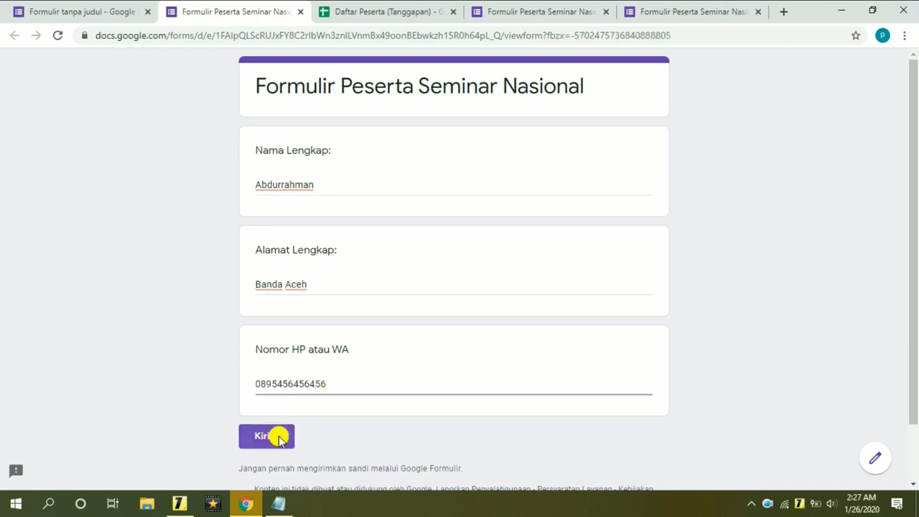
left_click(385, 10)
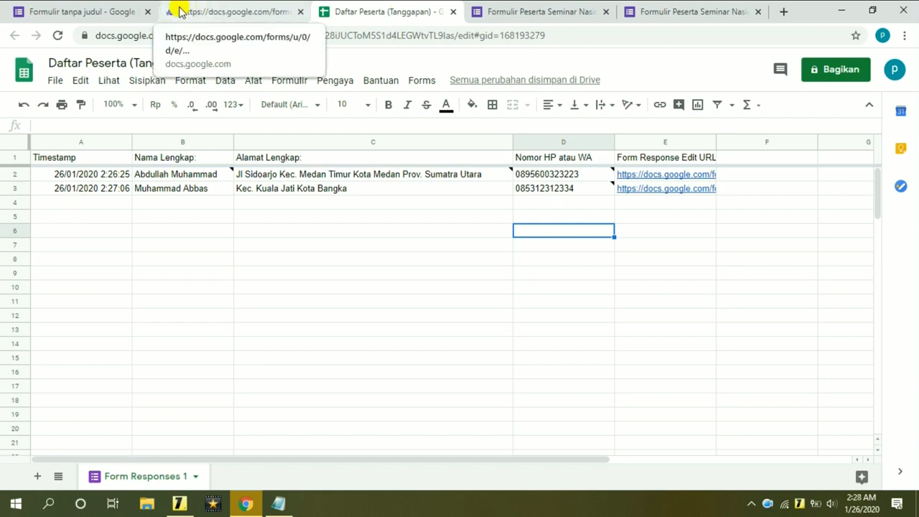
Open the edit link in cell E4 for the row 4 response in a new tab.
left_click(391, 206)
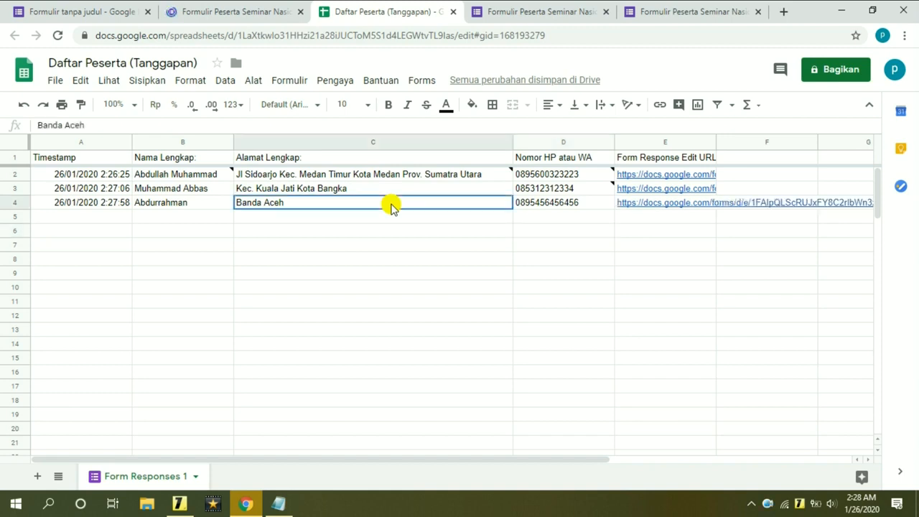
left_click(654, 234)
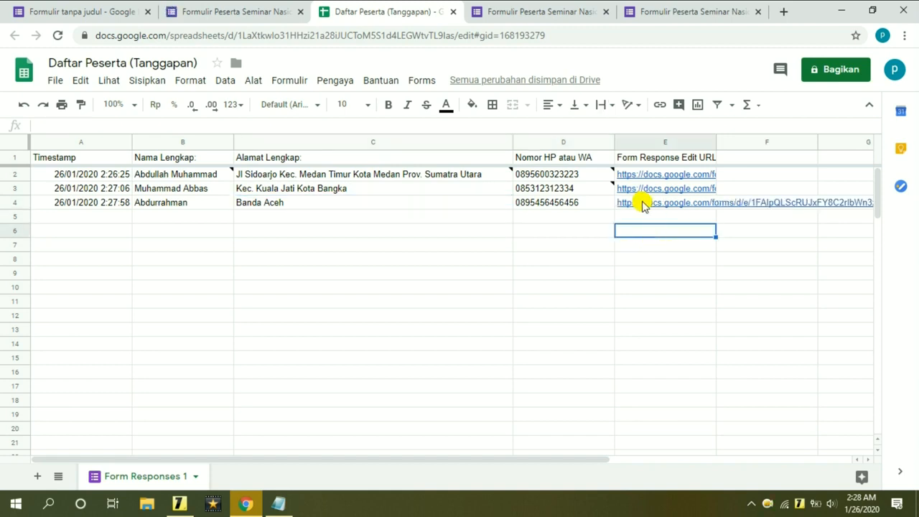
left_click(643, 206)
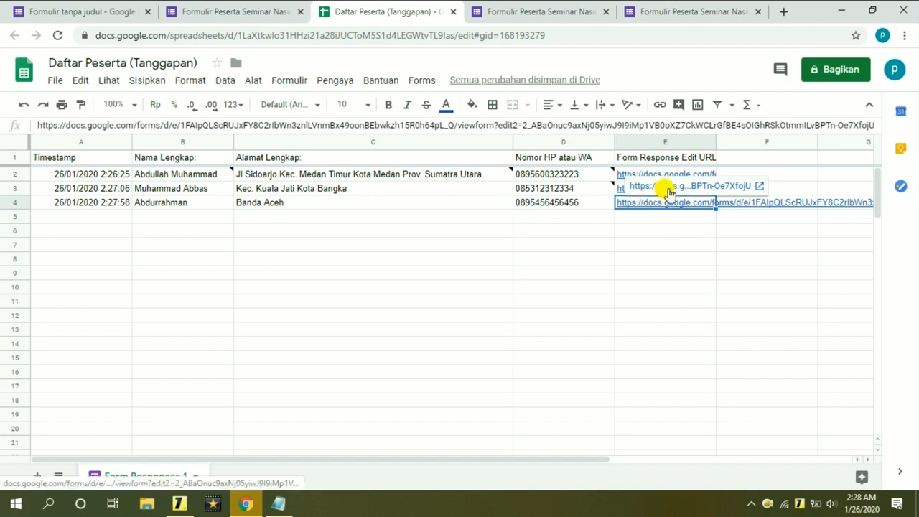
left_click(667, 190)
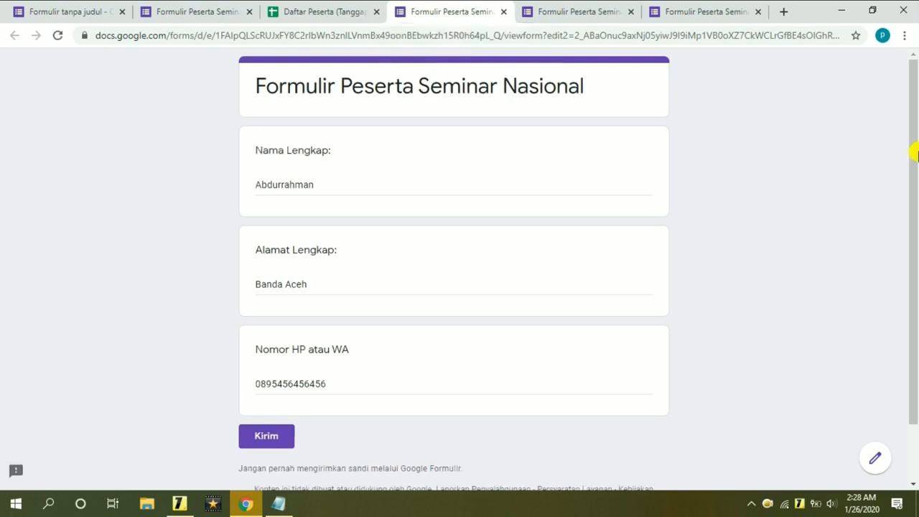
Check the editing notice shown above the newest participant's prefilled response.
left_click_drag(915, 148, 903, 103)
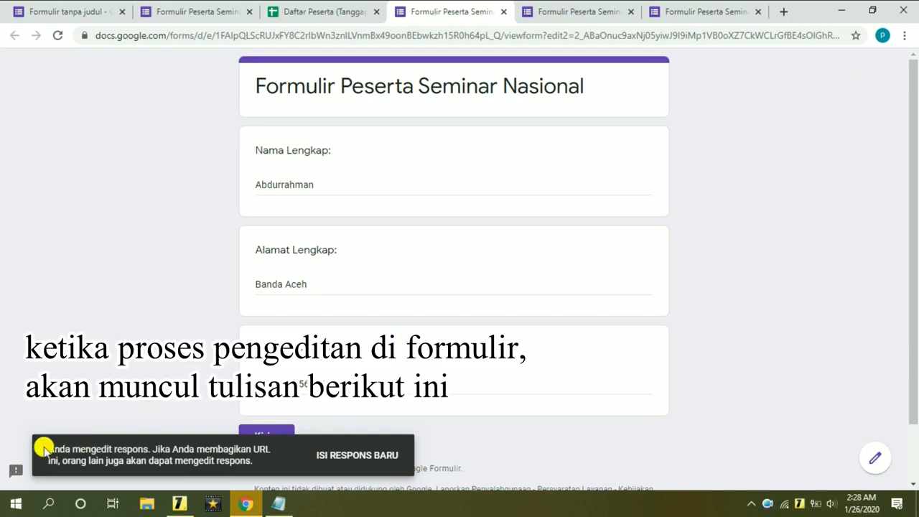
left_click_drag(45, 449, 268, 467)
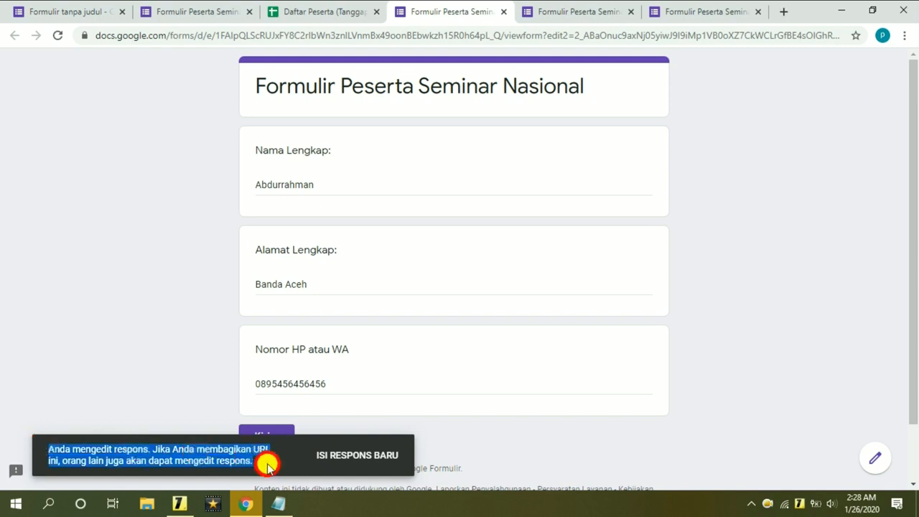
left_click(554, 433)
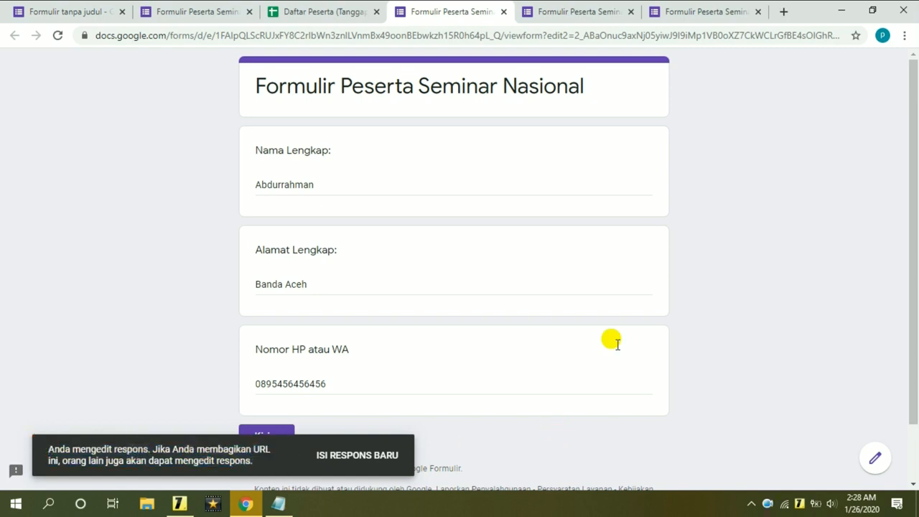